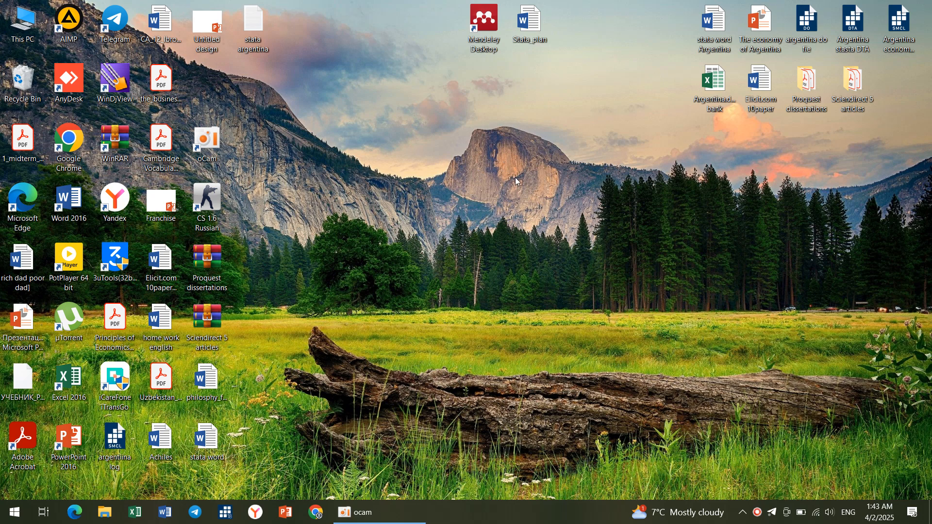
Open the Stata_plan document from the desktop and review its table of 20 preparation tasks.
double_click(526, 29)
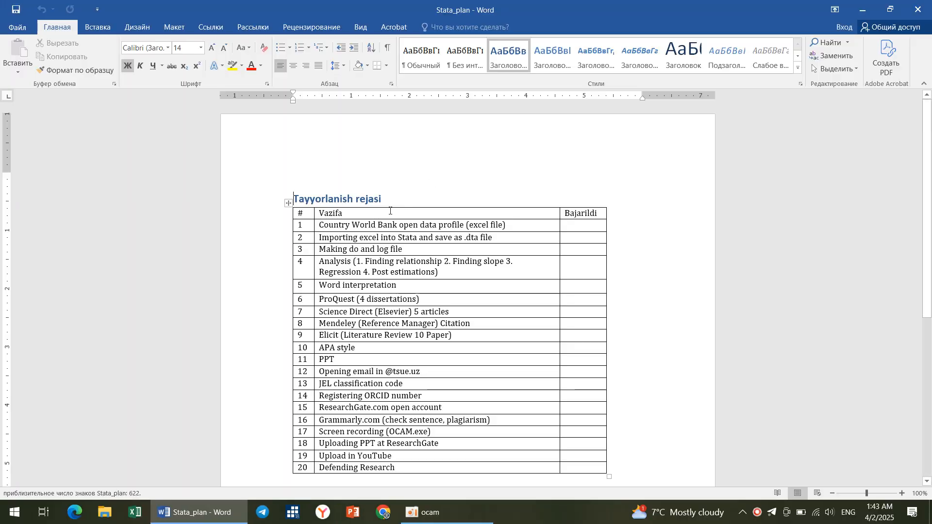
scroll(386, 208, down, 5)
scroll(361, 155, up, 3)
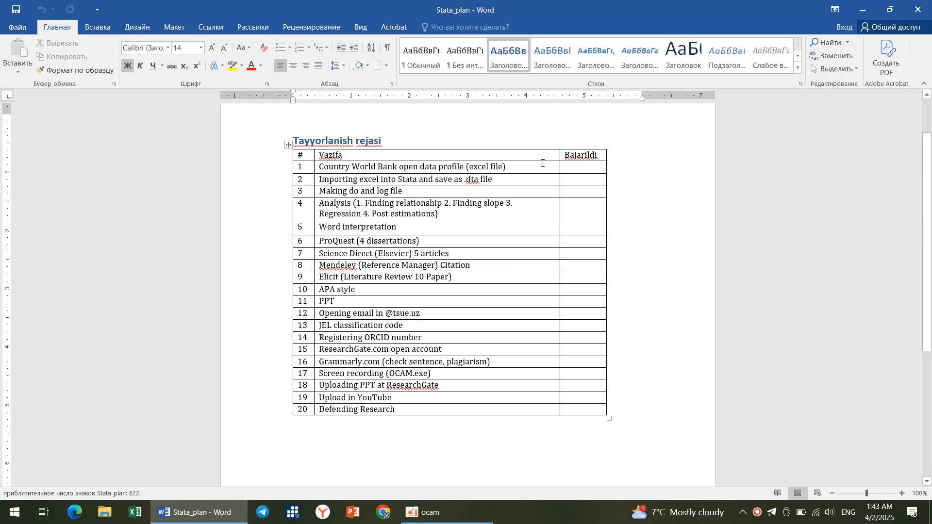
click(575, 165)
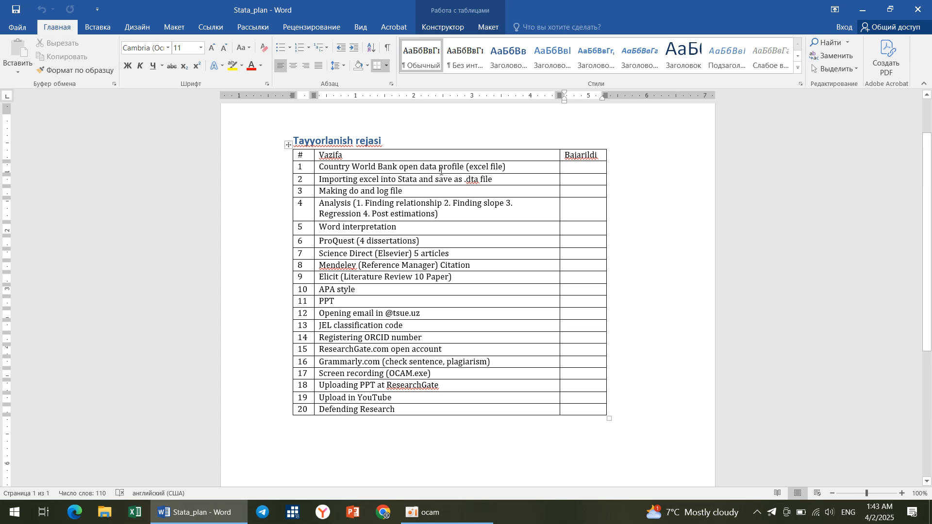
Switch to Chrome, search Google for "world bank data" and open the World Bank Open Data site.
click(383, 512)
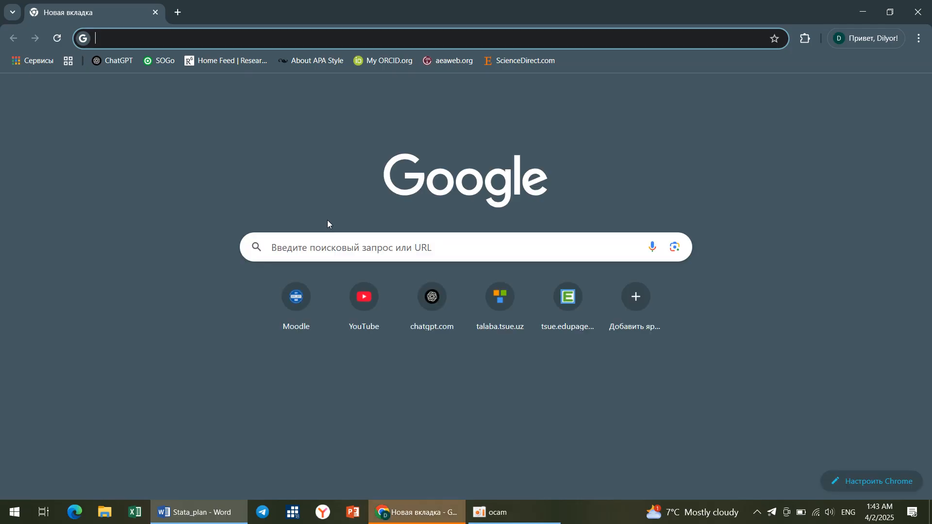
click(327, 245)
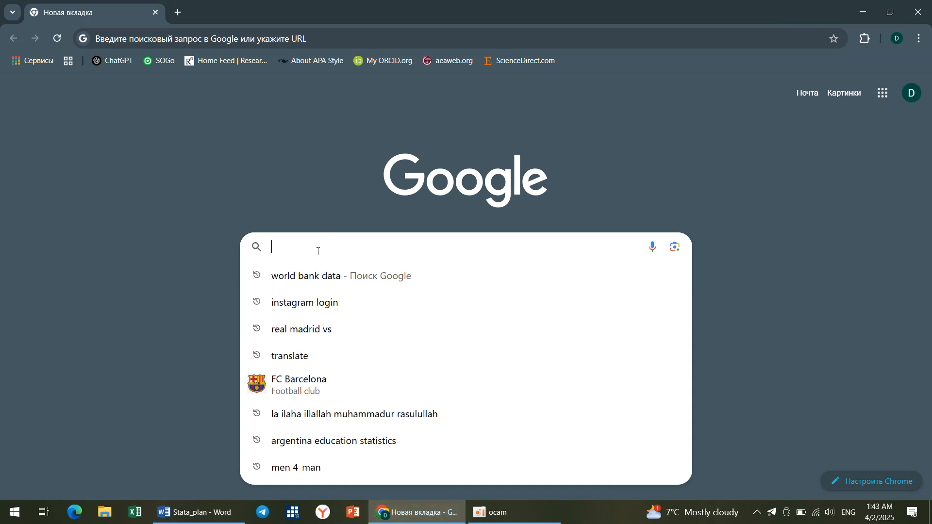
text(wo)
click(359, 288)
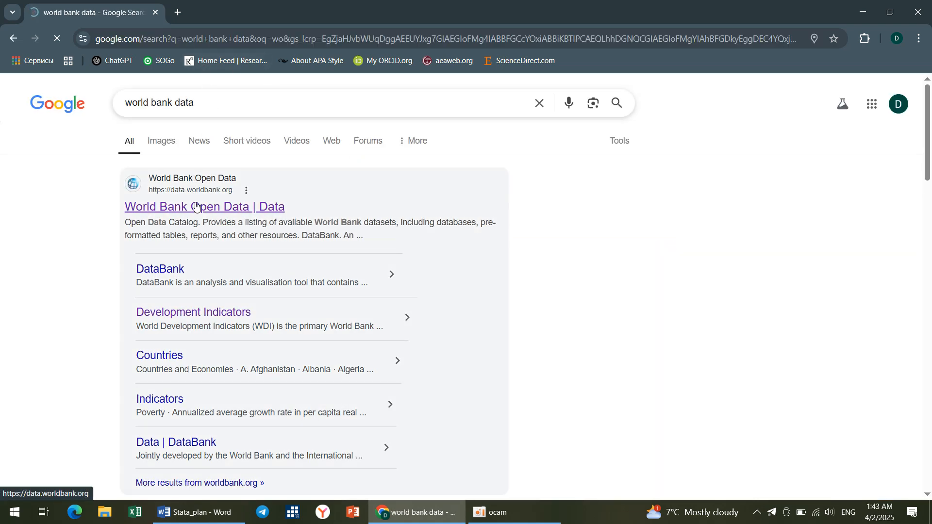
click(196, 207)
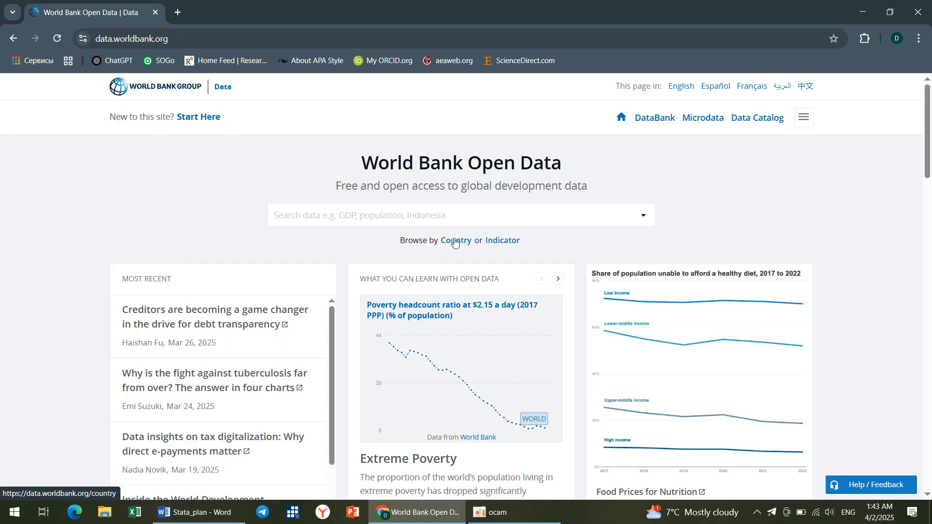
Browse the data by country, open Argentina's page and download its indicators in Excel format.
click(453, 240)
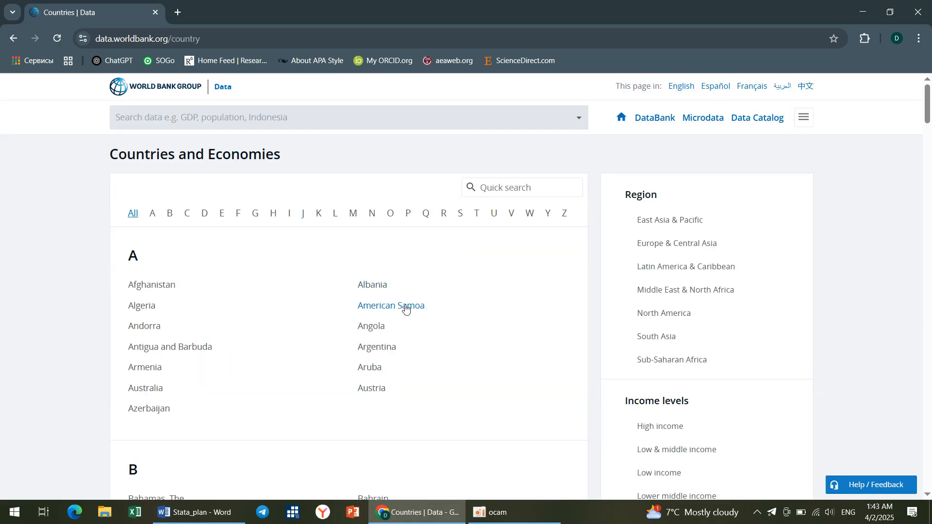
click(381, 347)
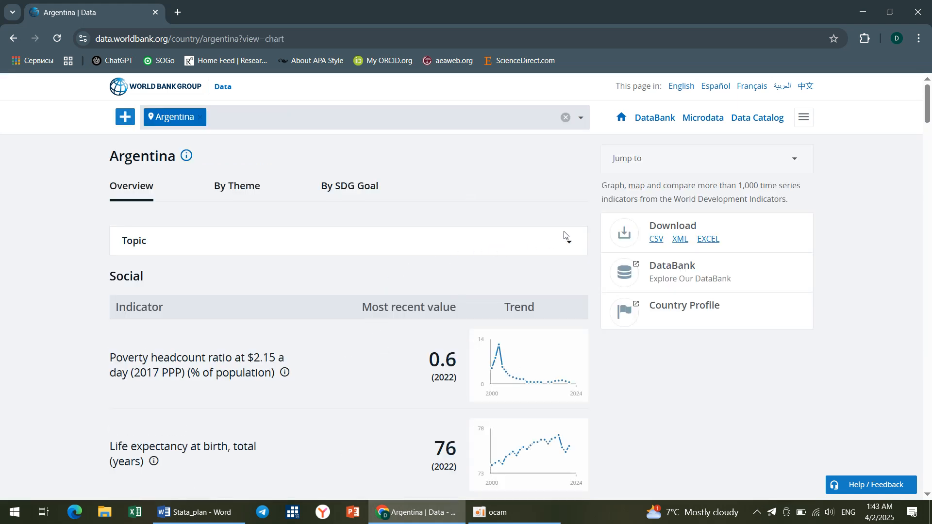
click(709, 240)
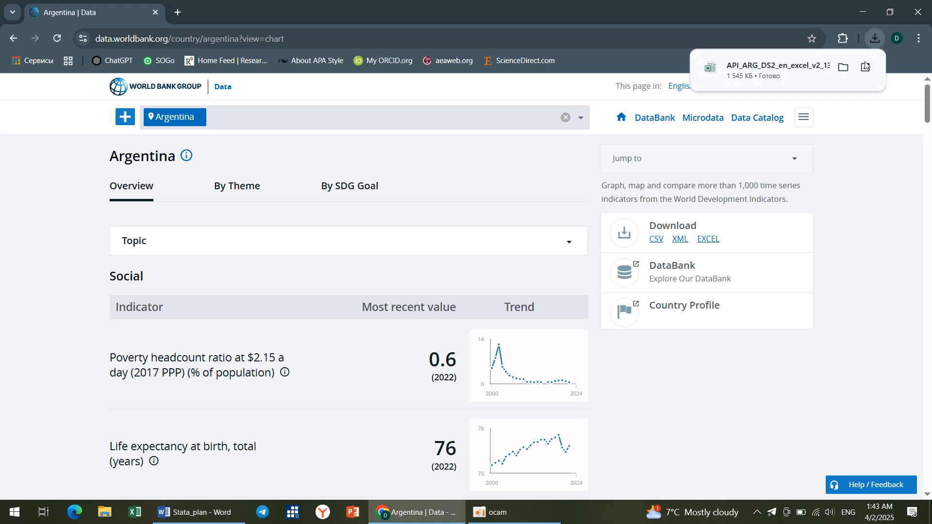
Open the downloaded Argentina workbook full-screen in Excel, enable editing and show the Data sheet.
click(746, 77)
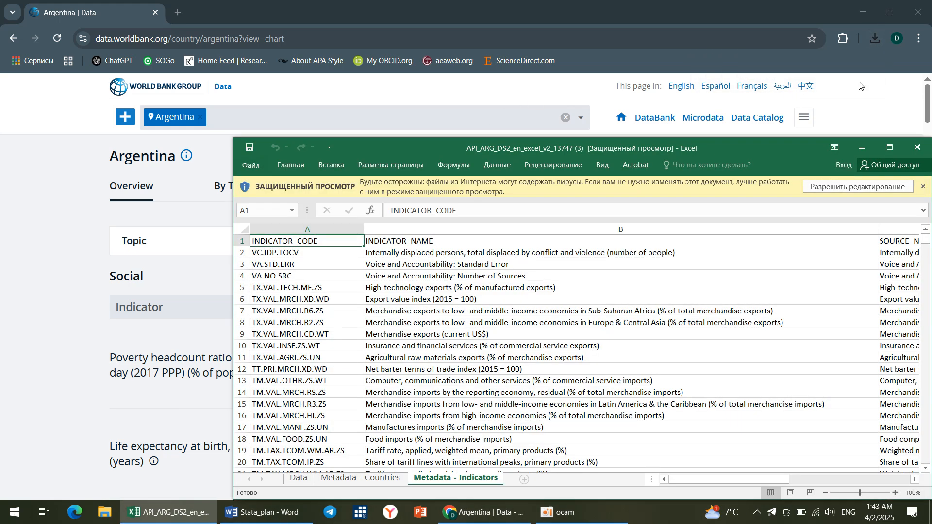
click(888, 148)
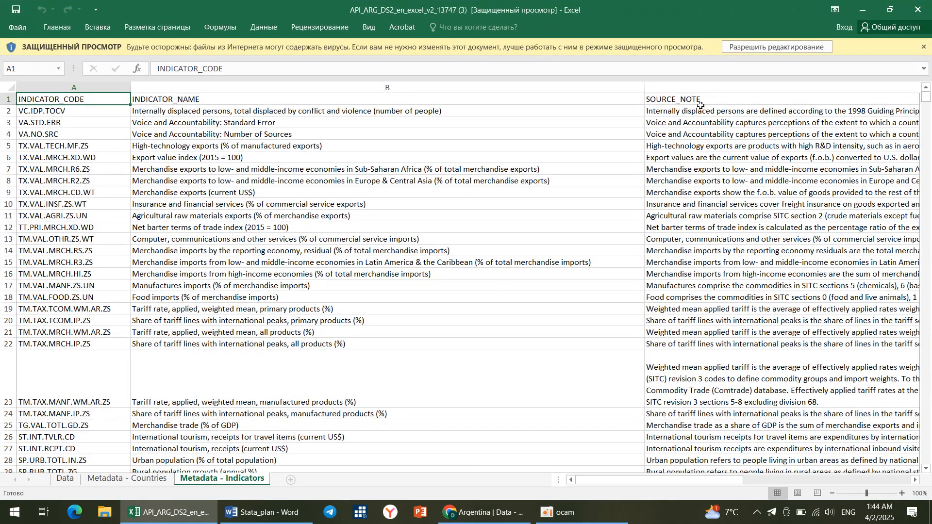
click(764, 47)
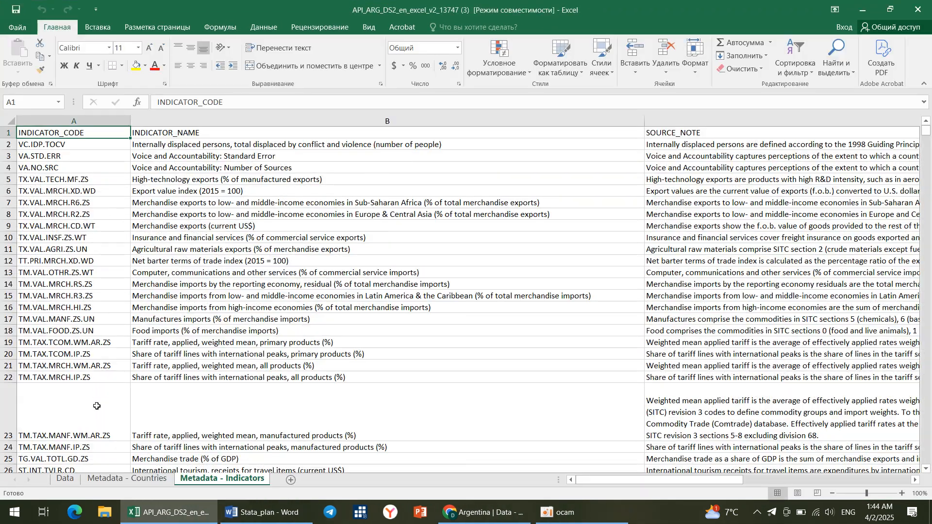
click(65, 479)
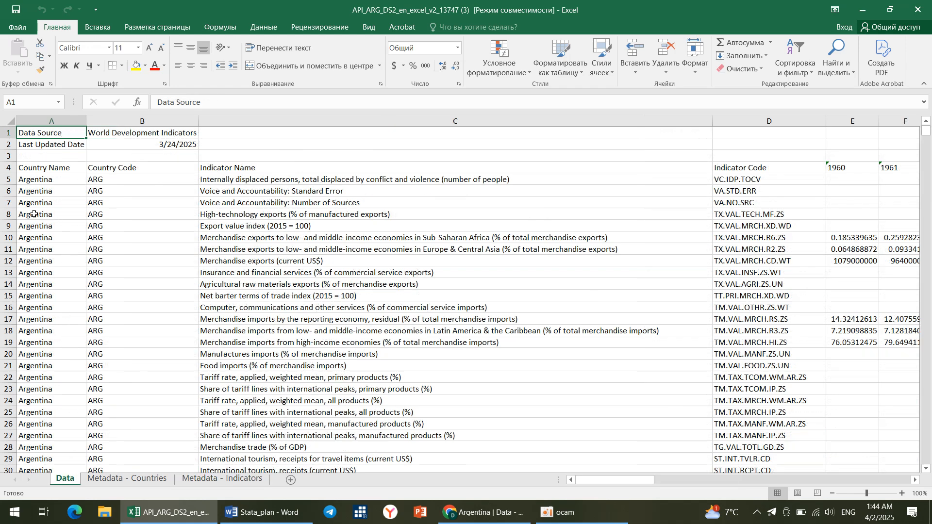
Examine the header row and the yearly value columns across the Data sheet.
click(5, 168)
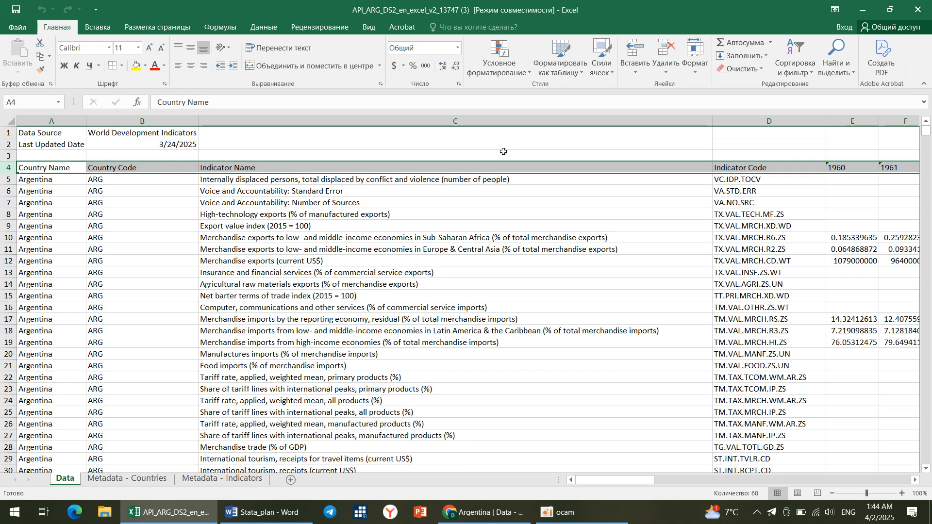
drag(619, 480, 631, 520)
click(784, 423)
click(795, 470)
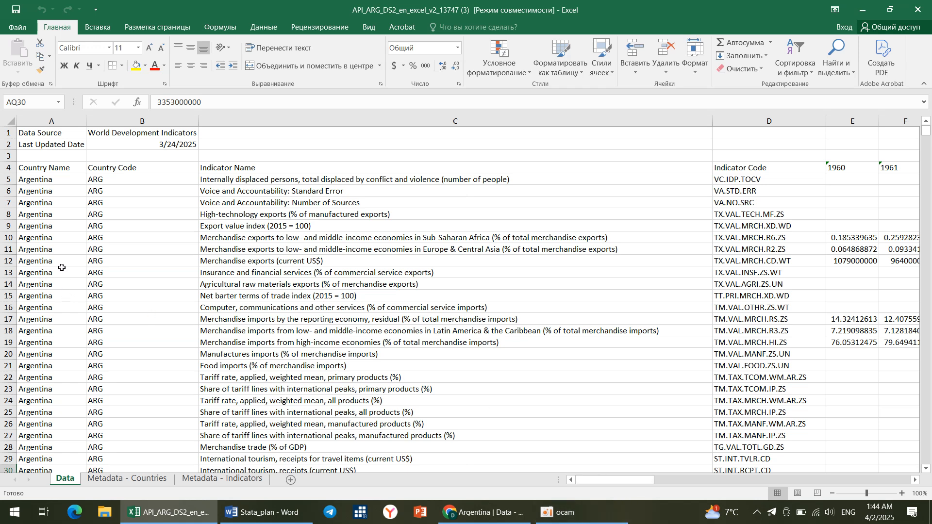
Copy header row 4 of the Data sheet and create a new blank workbook.
click(8, 167)
right_click(8, 168)
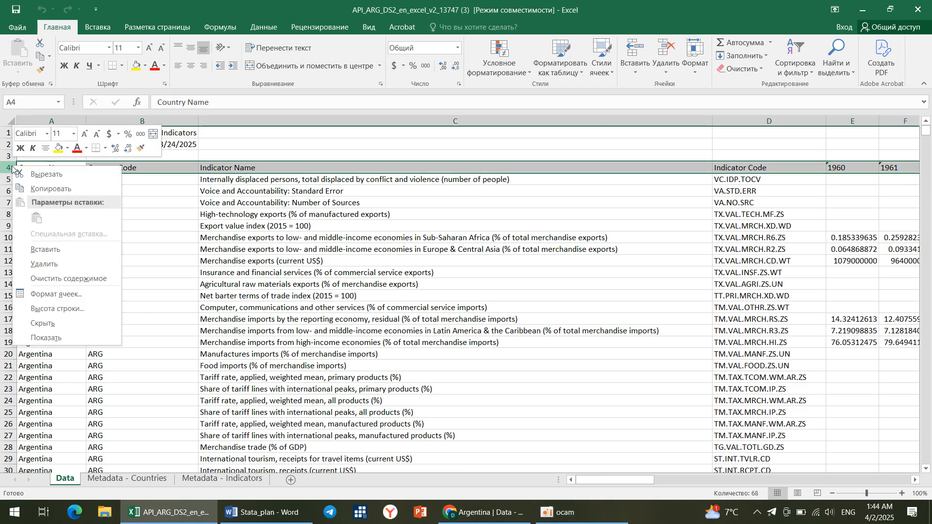
click(27, 179)
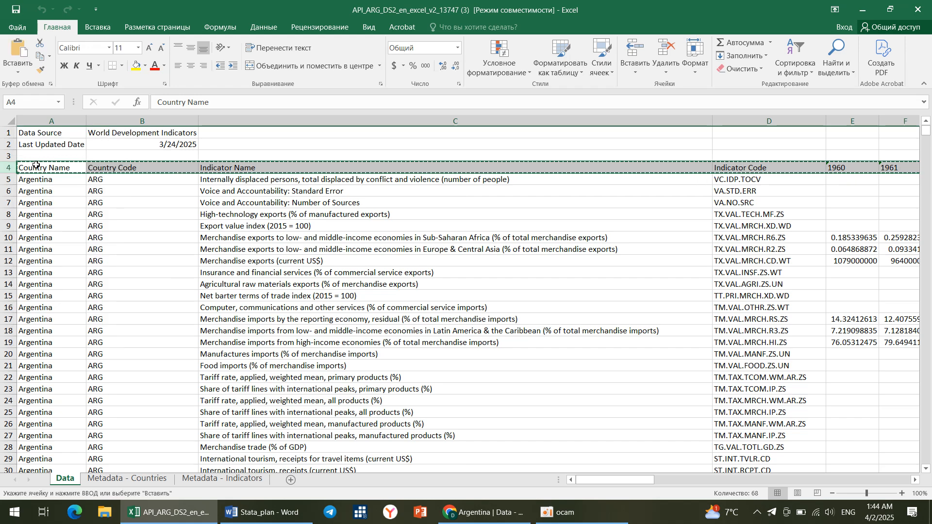
click(19, 27)
click(48, 72)
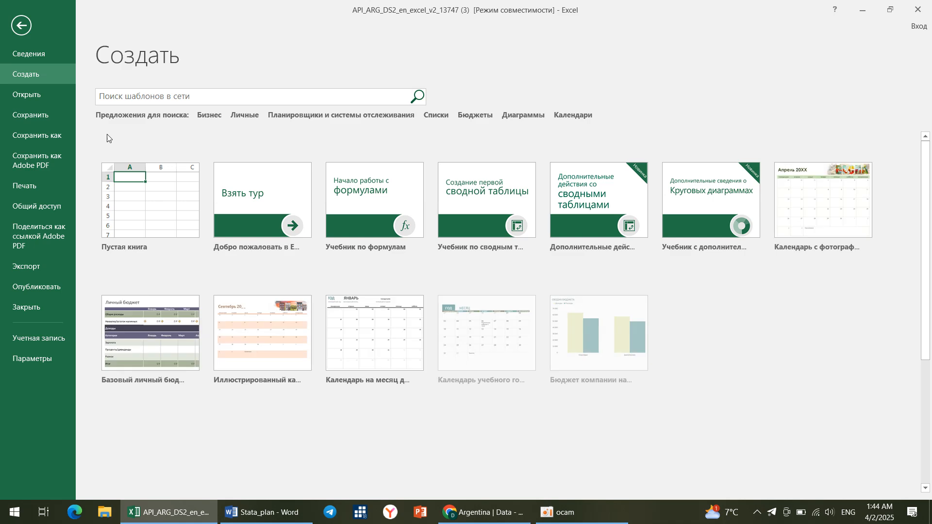
click(140, 194)
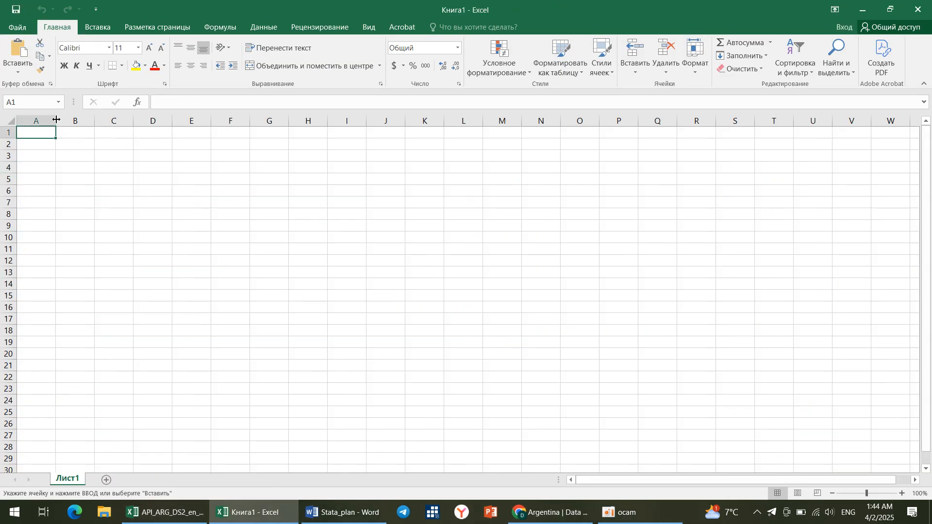
Paste the copied headers transposed into column A of the new workbook, fit the column width and check the year list.
click(43, 120)
right_click(47, 121)
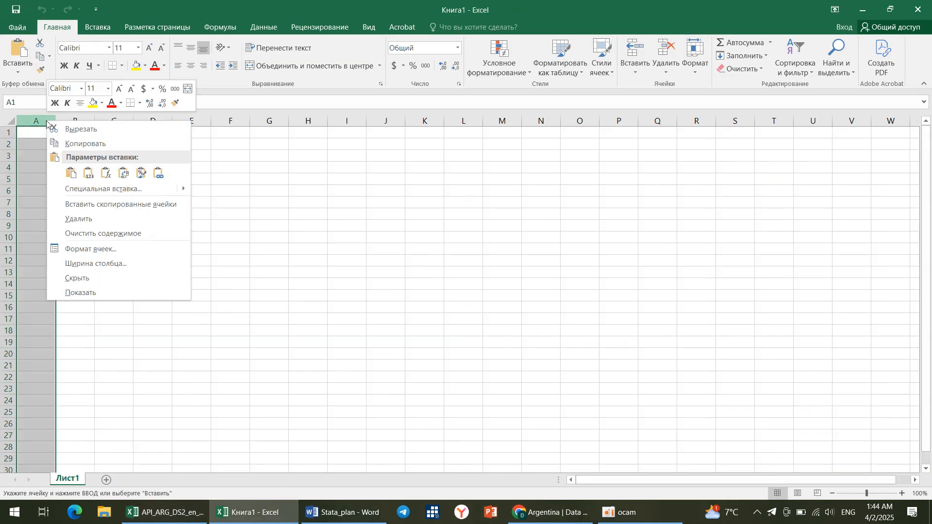
click(123, 170)
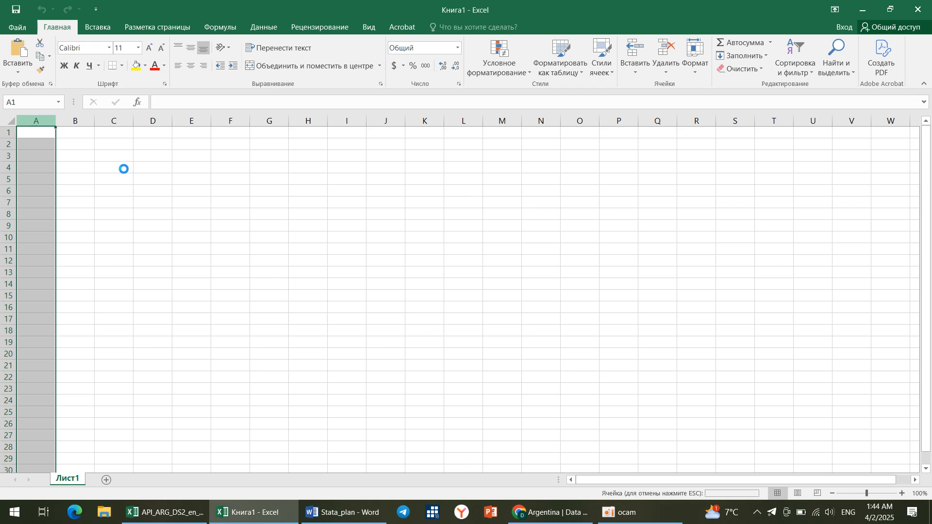
double_click(55, 120)
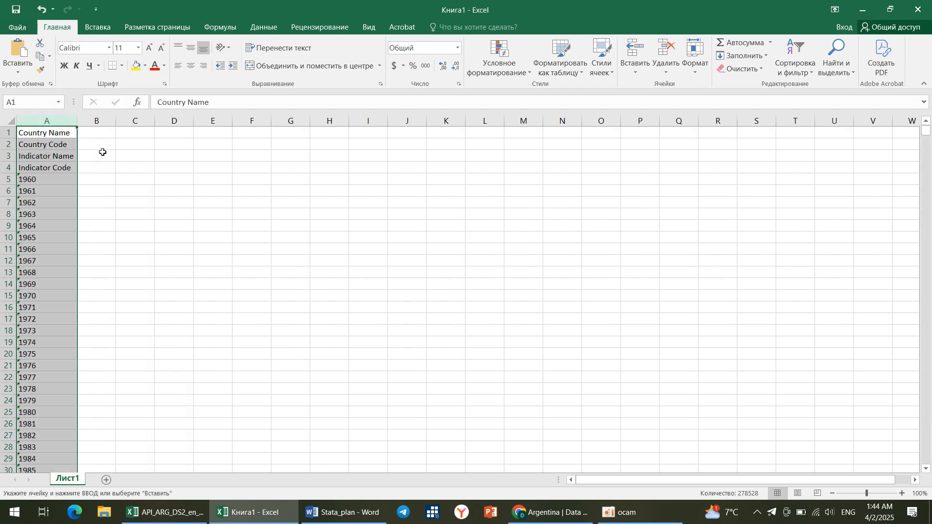
scroll(53, 295, down, 20)
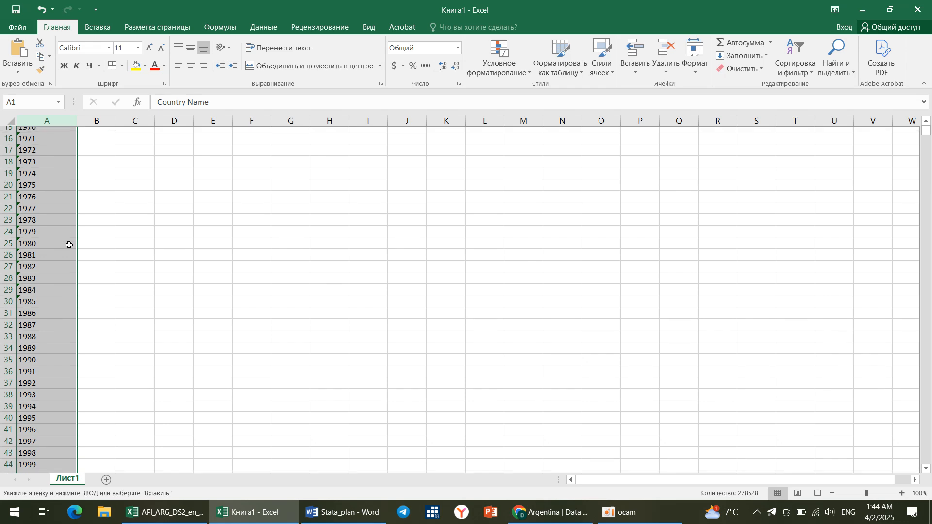
scroll(62, 255, up, 20)
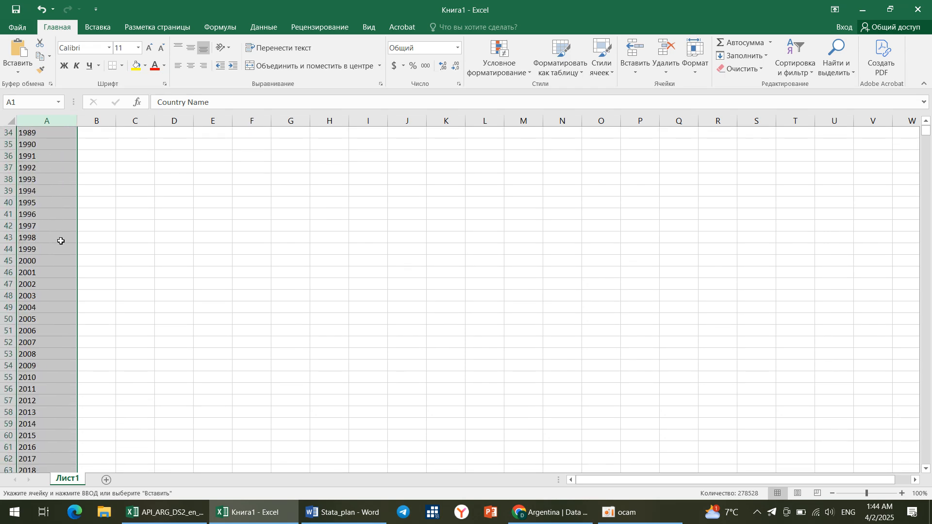
Return to the Argentina workbook and copy the entire "Population, total" row from the Data sheet.
click(162, 512)
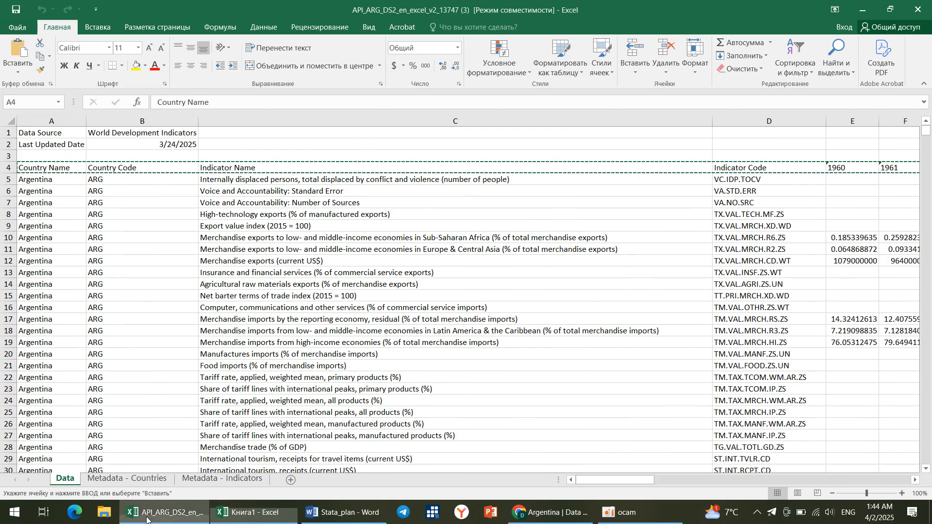
click(18, 226)
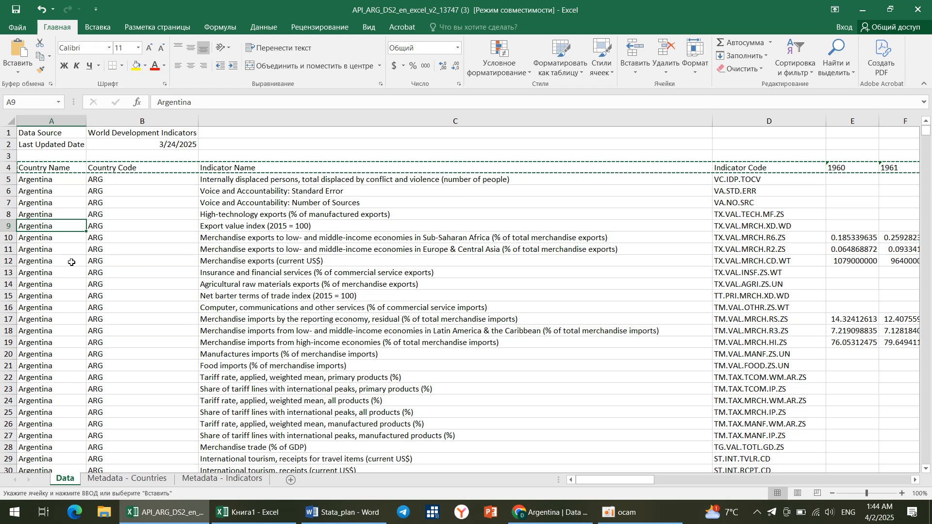
scroll(71, 264, down, 12)
scroll(65, 247, up, 3)
scroll(65, 246, up, 3)
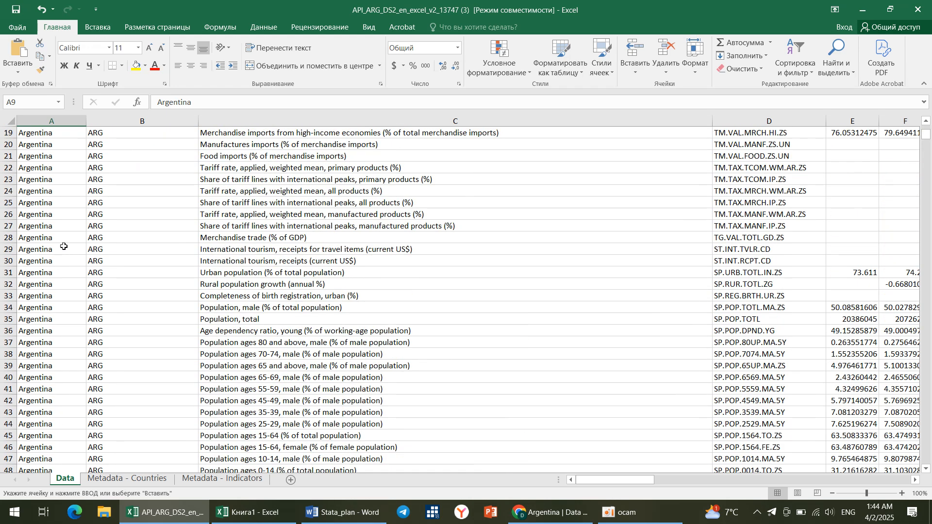
click(8, 319)
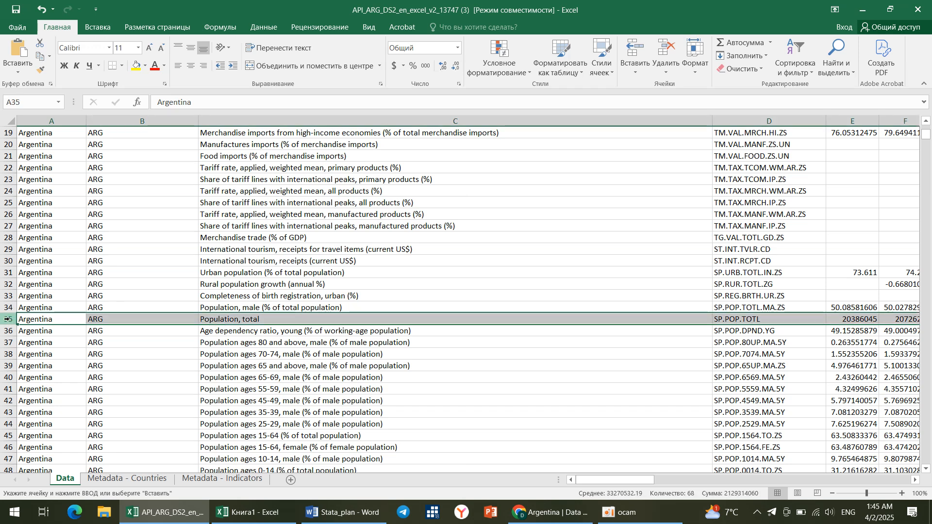
right_click(7, 319)
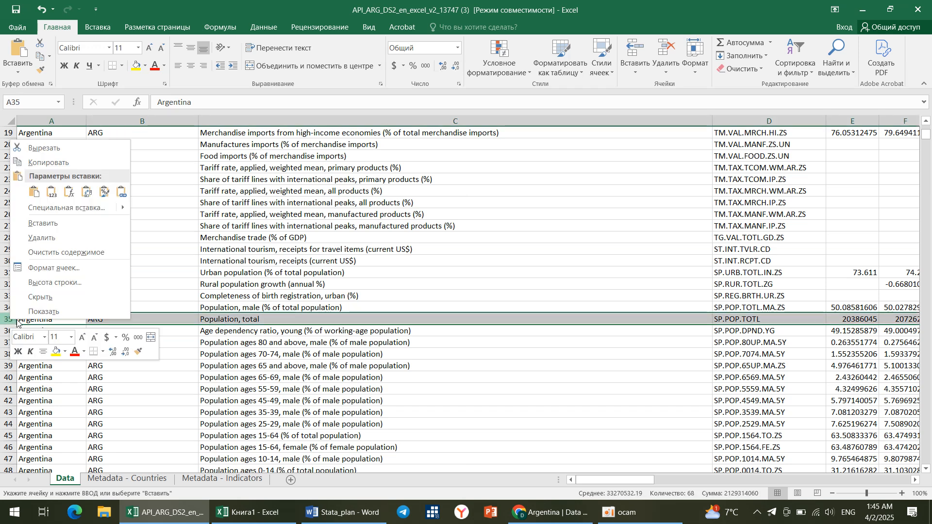
click(45, 161)
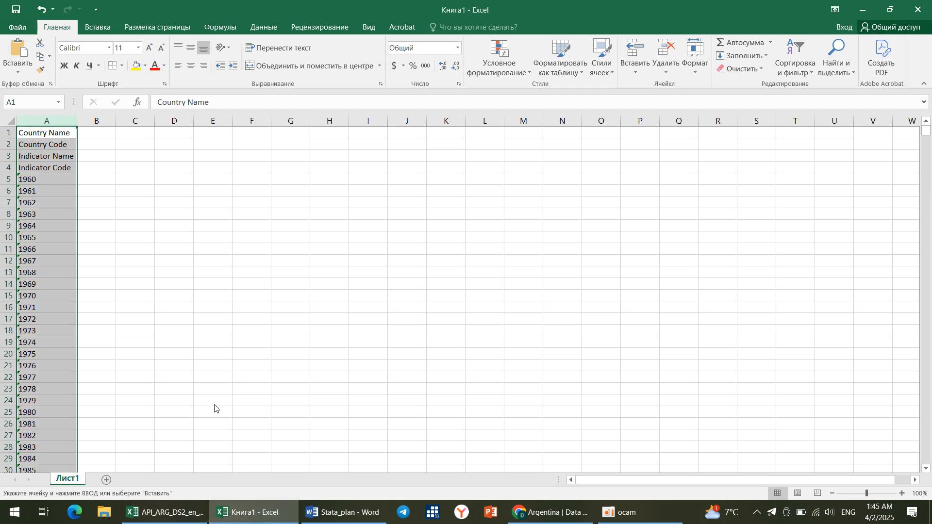
Paste the population row transposed into column B of the new workbook, fit the column width and go back to the Argentina workbook.
click(245, 512)
click(90, 137)
click(96, 121)
right_click(98, 124)
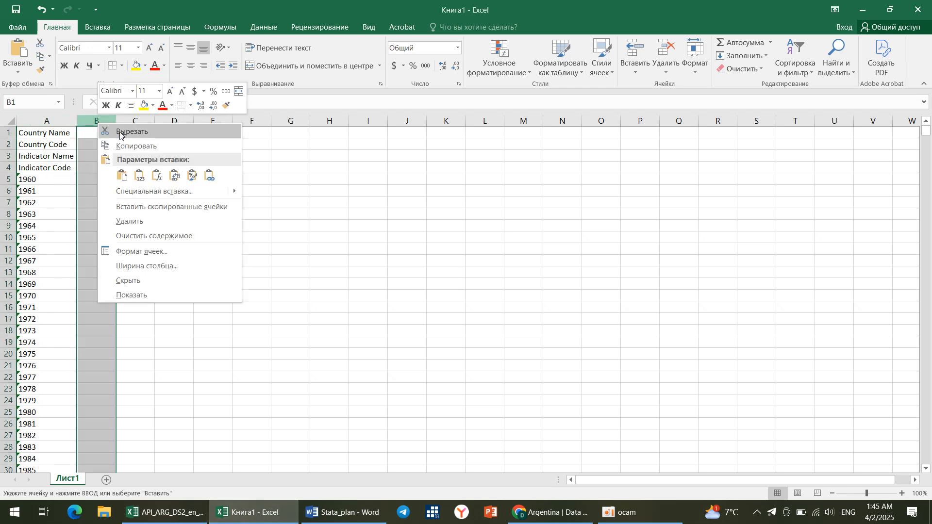
click(167, 177)
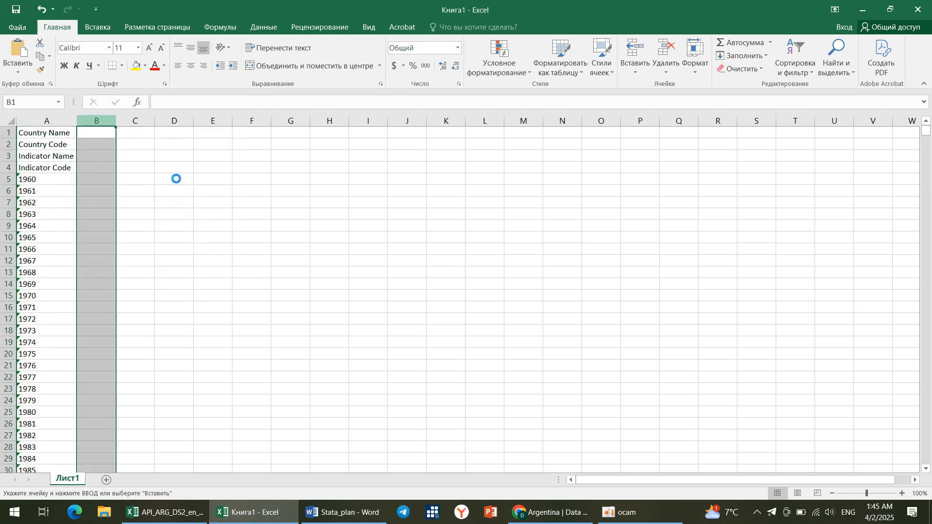
double_click(113, 120)
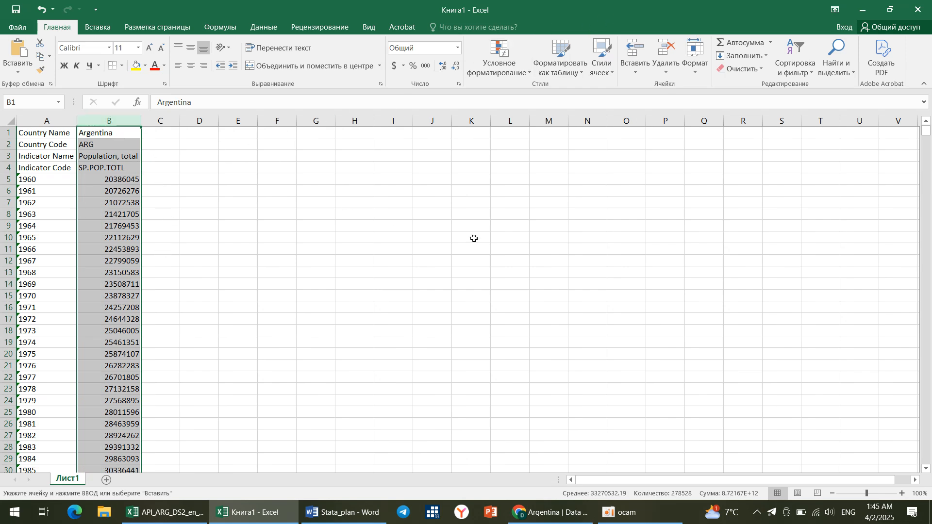
click(861, 10)
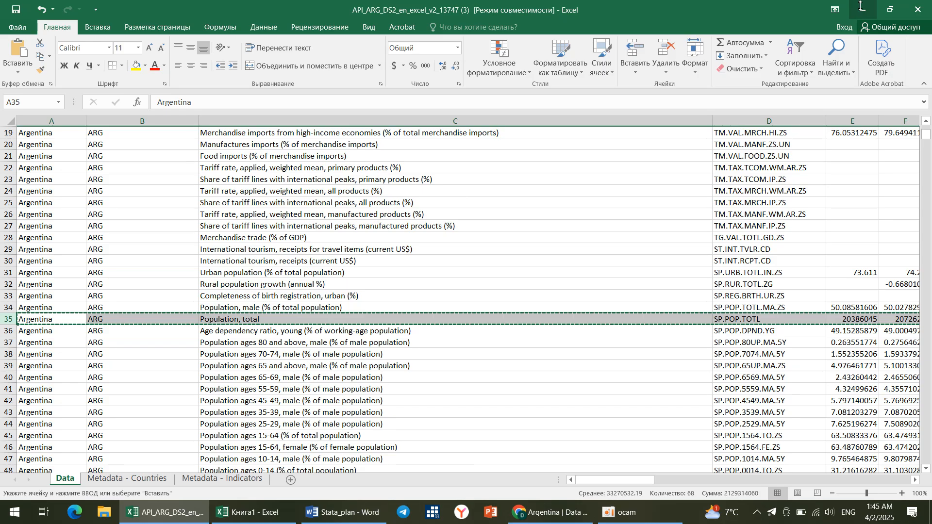
Open the Argentina.data bank workbook from the desktop and review its indicator columns through Agriculture_forestry_and_fishing.
click(861, 9)
click(861, 9)
click(862, 8)
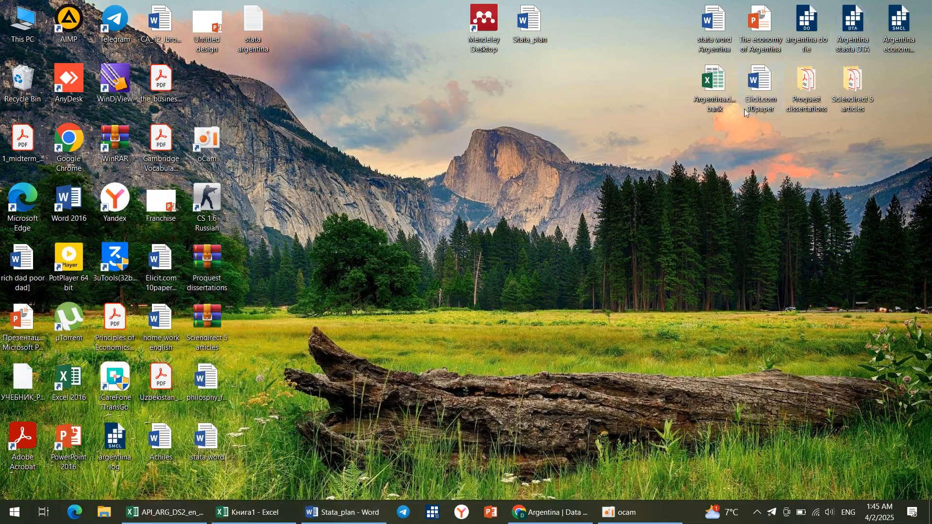
double_click(713, 91)
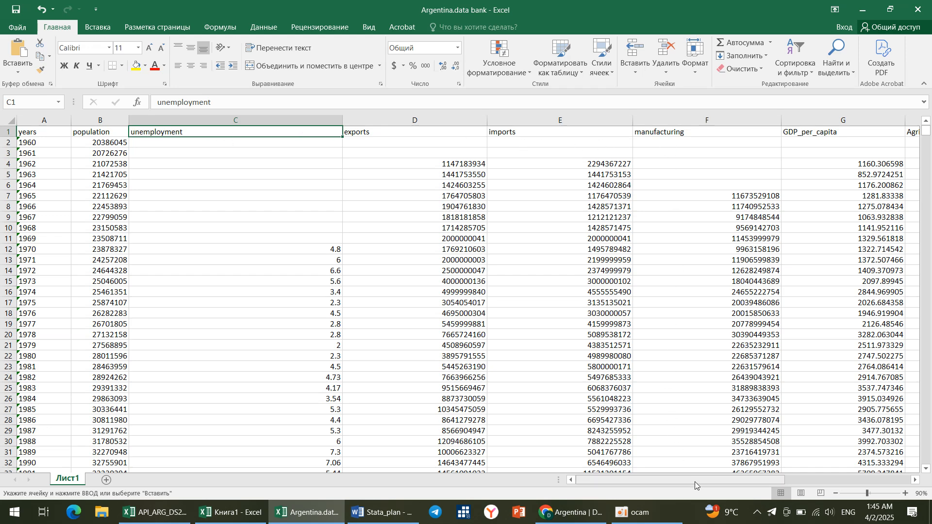
drag(695, 482, 819, 456)
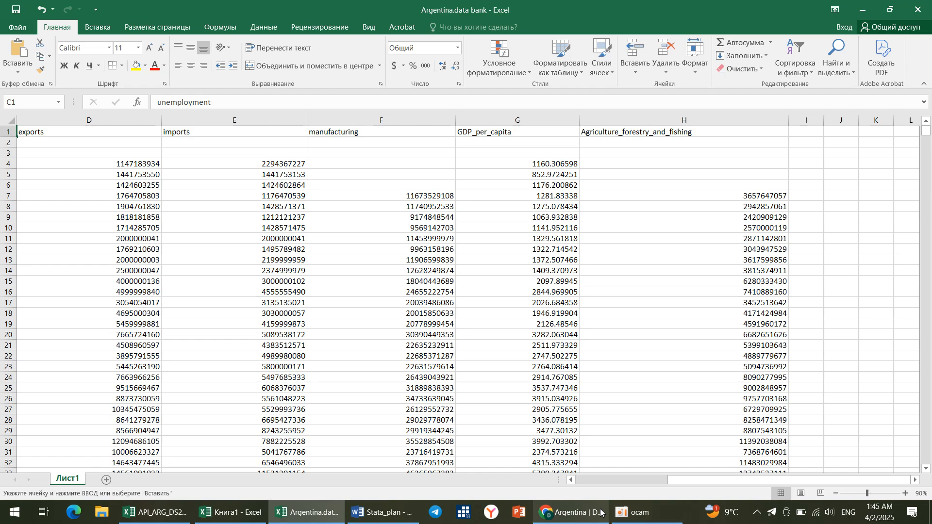
Open the Stata_plan document and mark task 1, the World Bank open data profile, with "+" in the Bajarildi column.
click(856, 4)
click(857, 5)
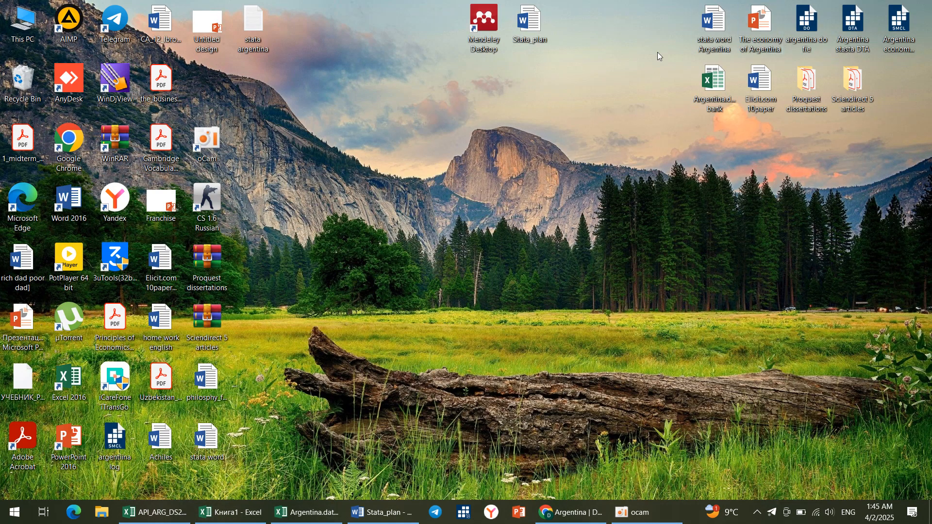
double_click(536, 28)
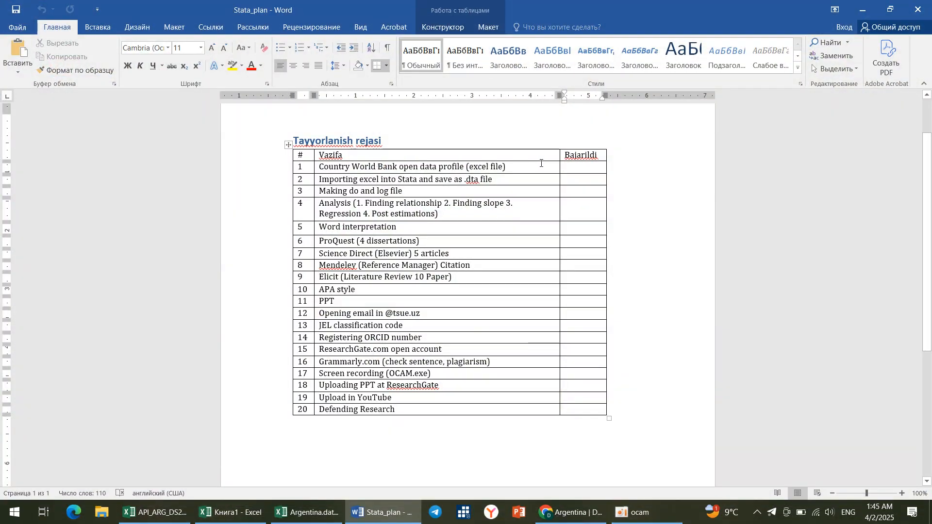
click(572, 166)
text(+)
click(582, 178)
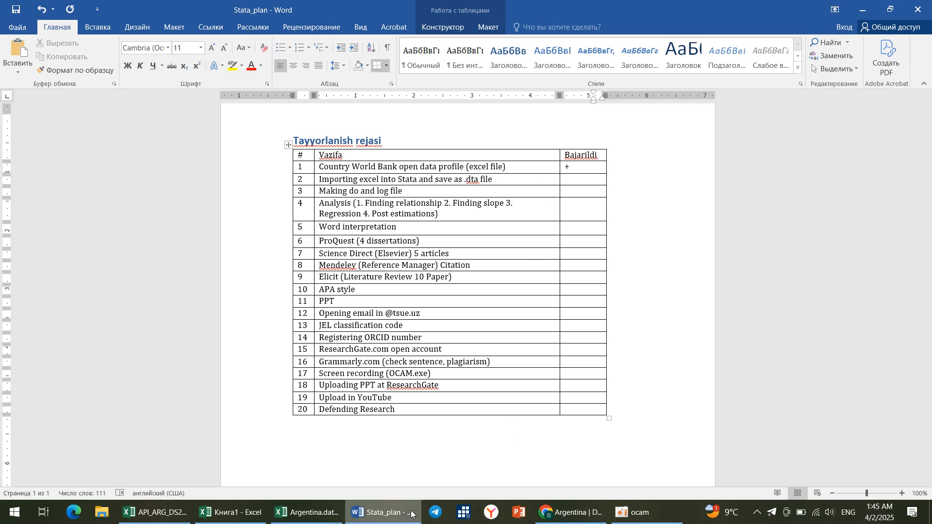
Switch to Stata and choose the desktop file Argentina.data bank as the source for an Excel spreadsheet import.
click(463, 512)
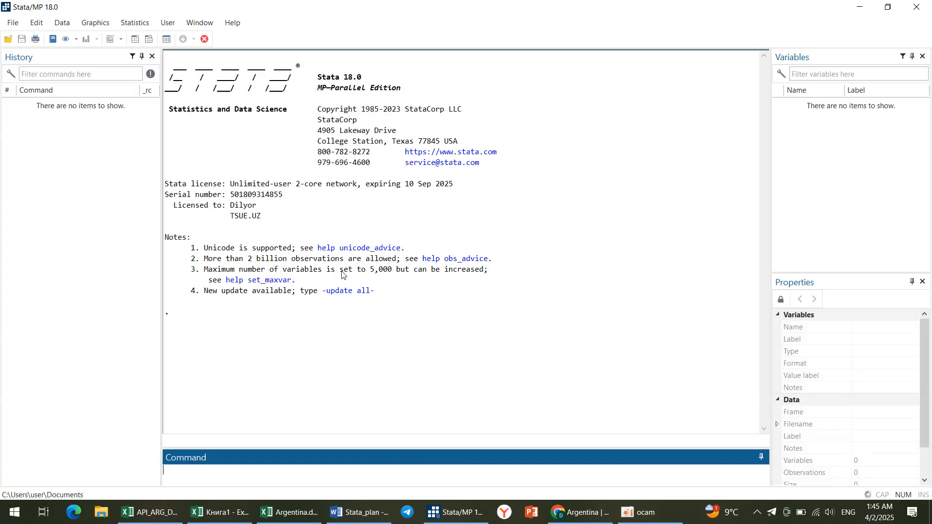
click(10, 23)
mouse_move(71, 203)
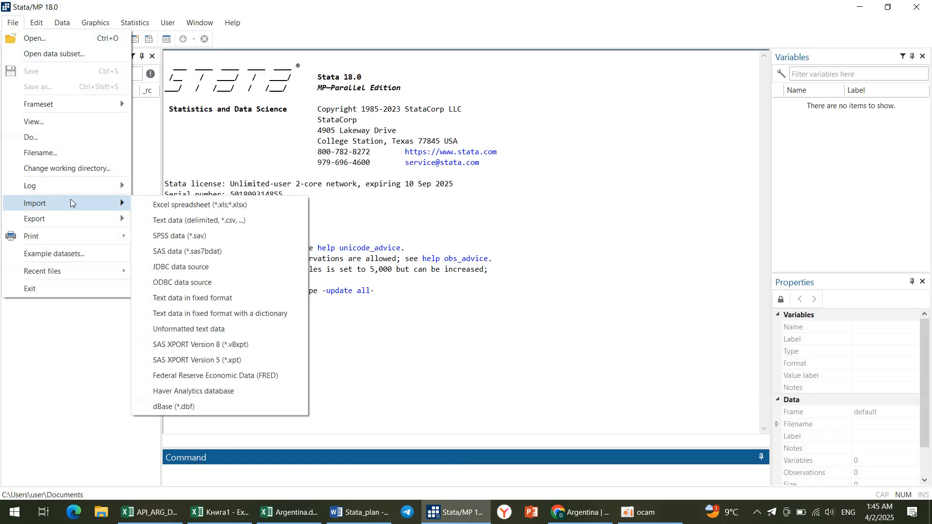
click(164, 210)
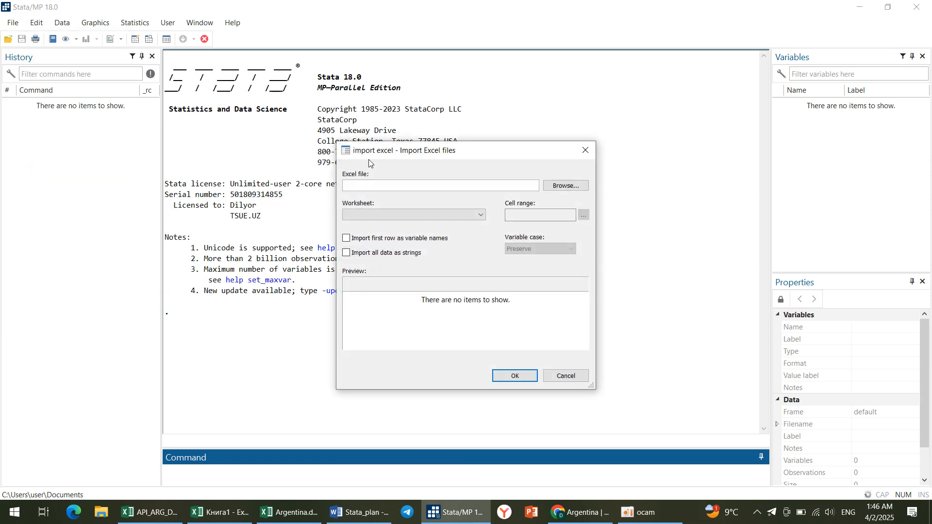
click(573, 187)
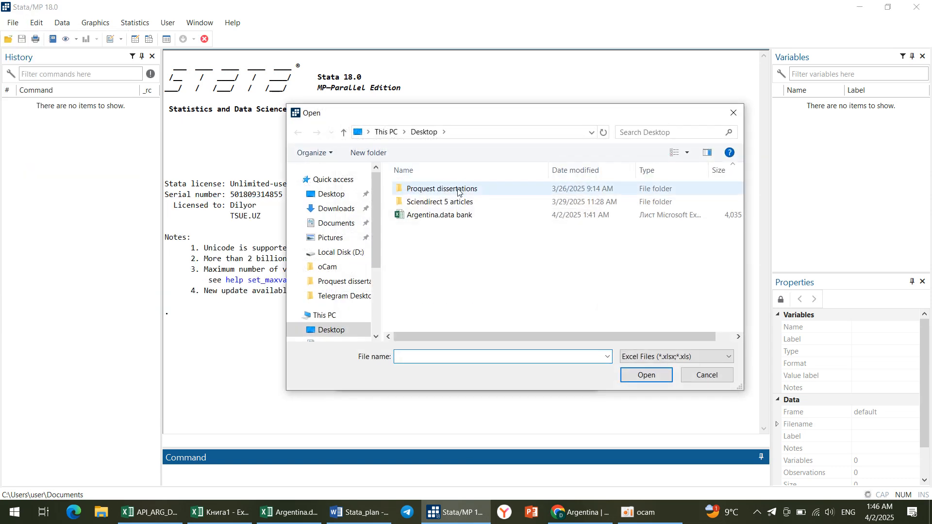
click(466, 214)
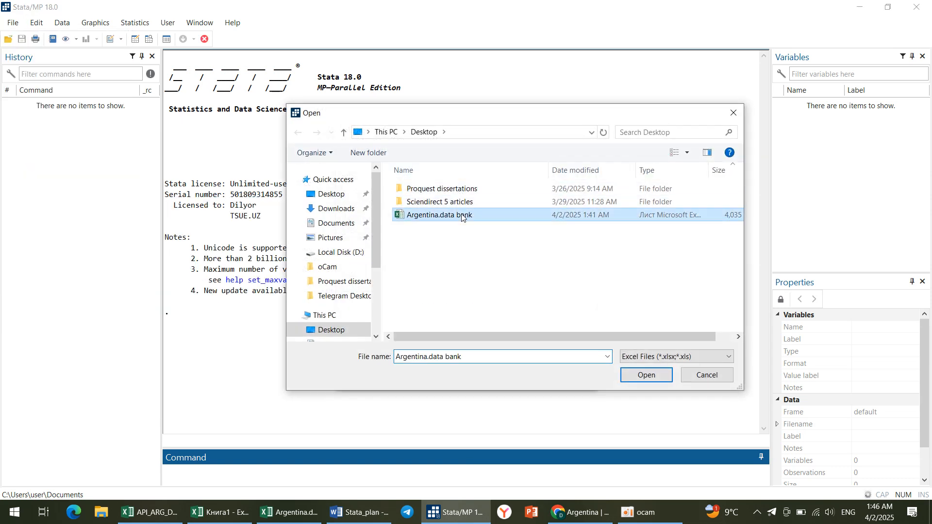
click(652, 377)
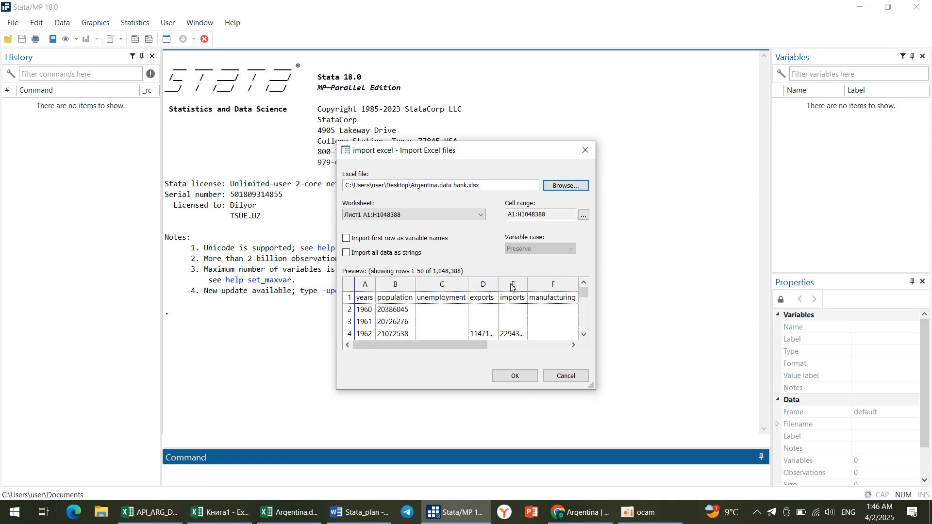
Limit the cell range to A1:H65 and import the data with the first row as variable names.
click(582, 217)
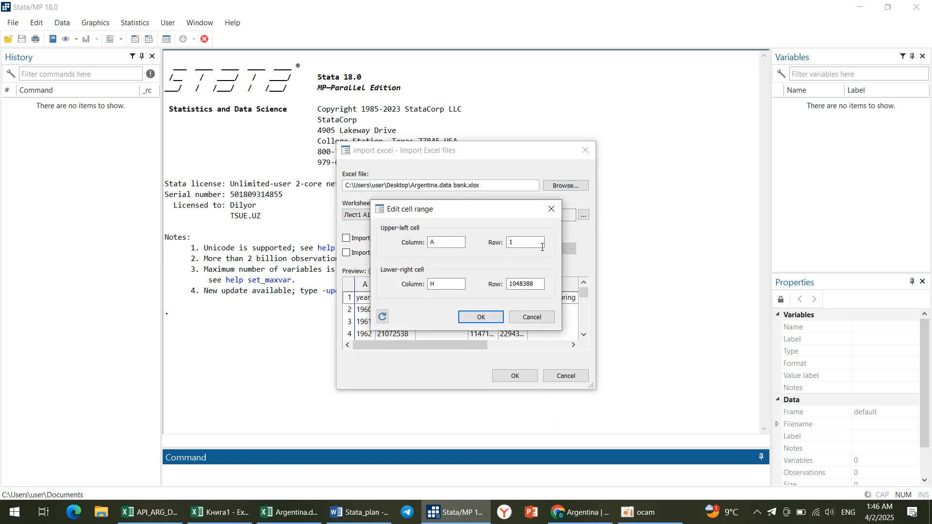
double_click(531, 282)
key(BackSpace)
text(6)
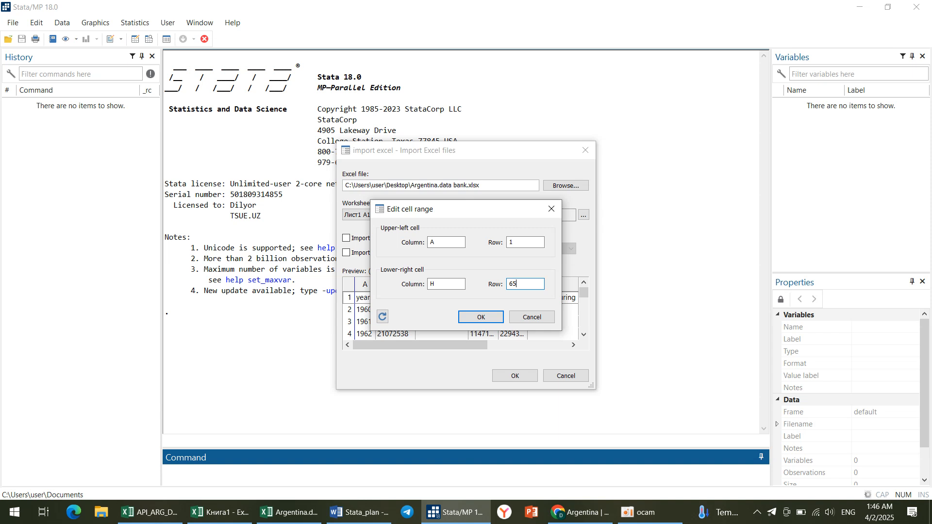
text(5)
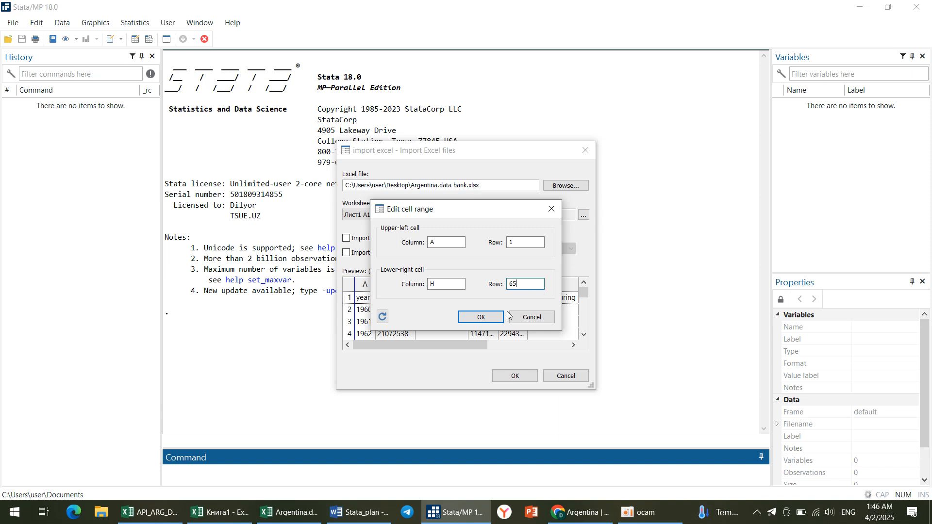
click(474, 317)
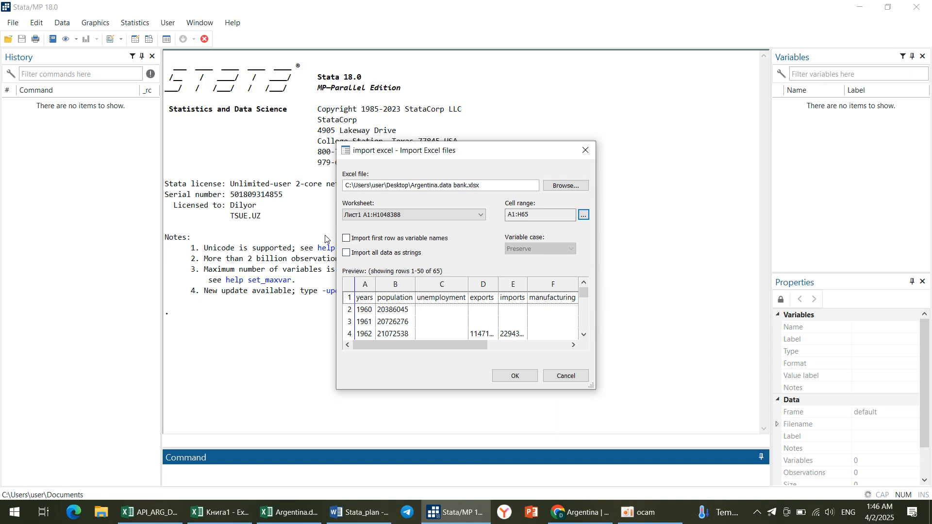
click(351, 239)
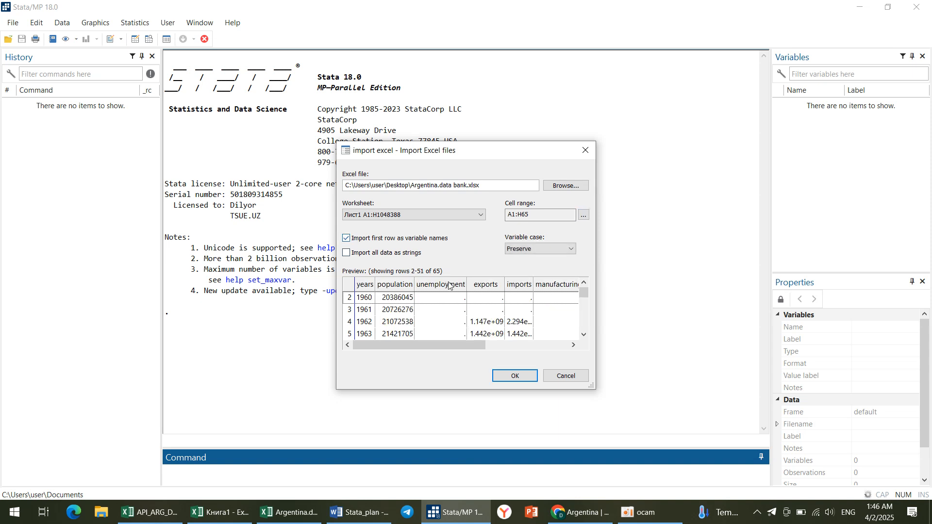
click(521, 377)
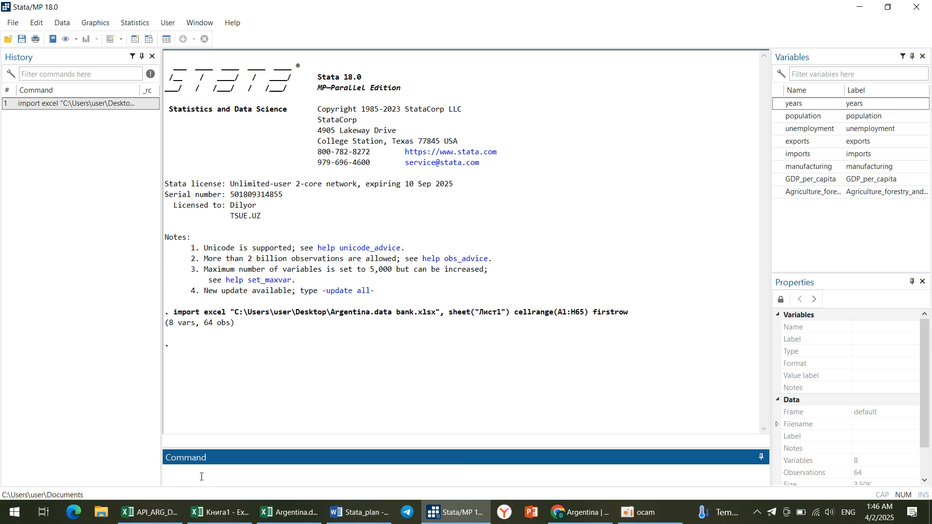
Browse the imported dataset with the br command, check its rows and minimize the Data Editor.
text(br)
key(Return)
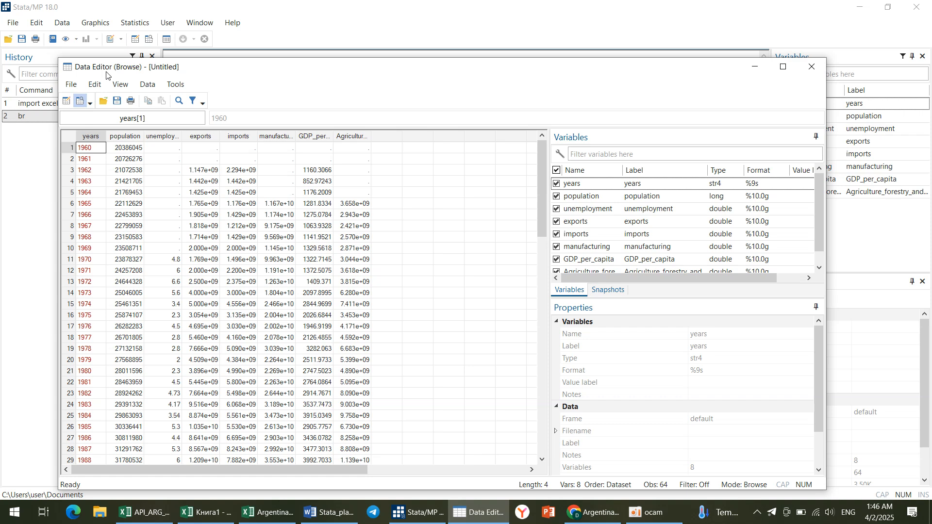
scroll(145, 203, down, 6)
scroll(145, 203, up, 6)
click(766, 71)
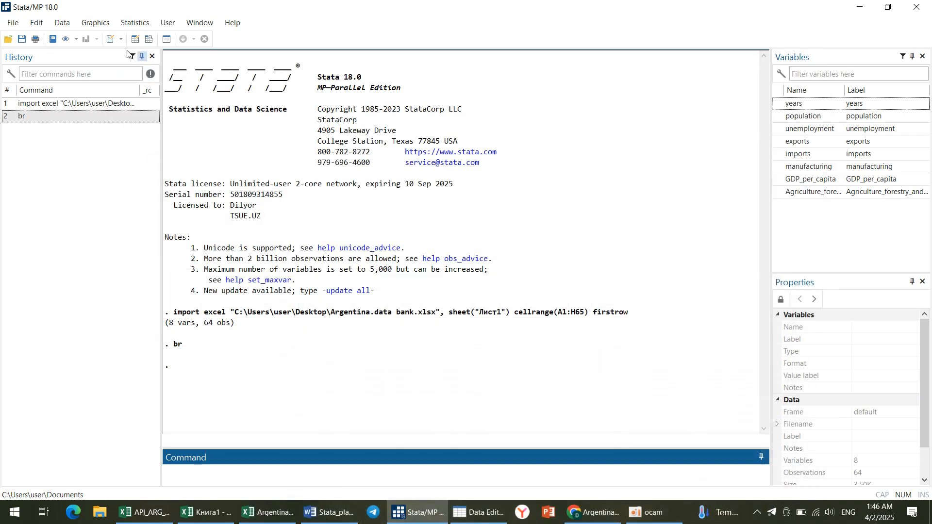
Convert the string variable years to a new numeric variable named Year, then drop years.
click(71, 27)
mouse_move(113, 72)
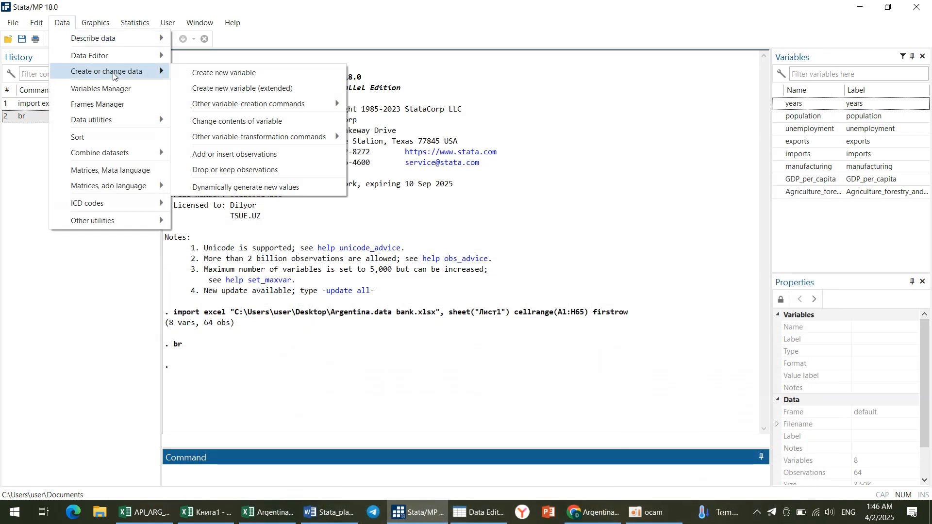
mouse_move(279, 137)
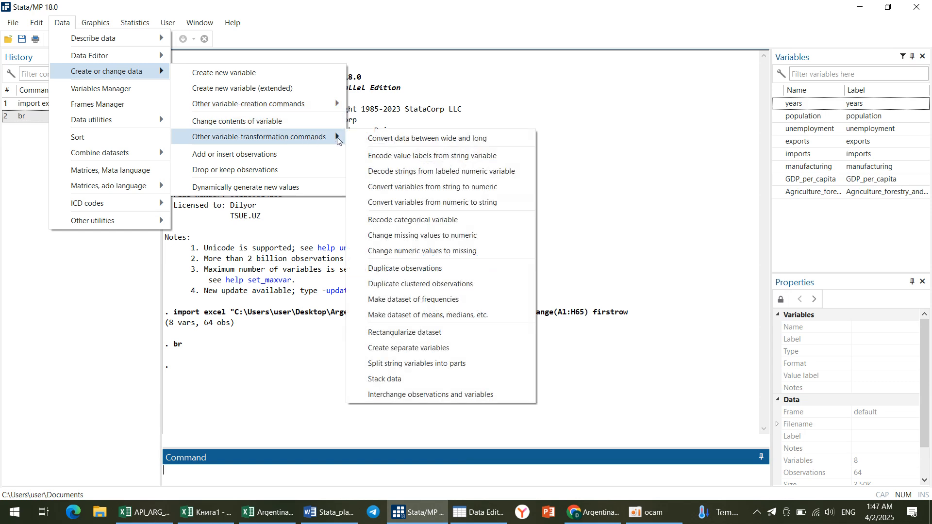
click(421, 192)
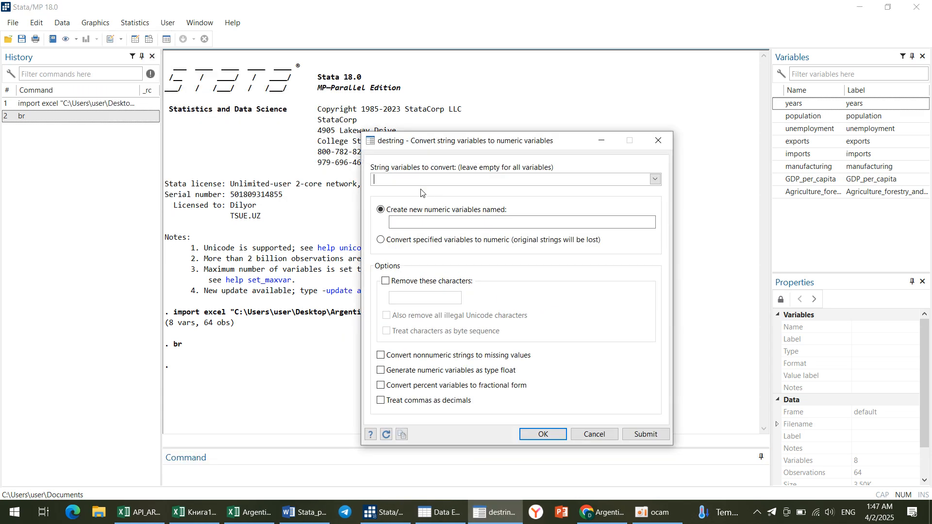
double_click(778, 103)
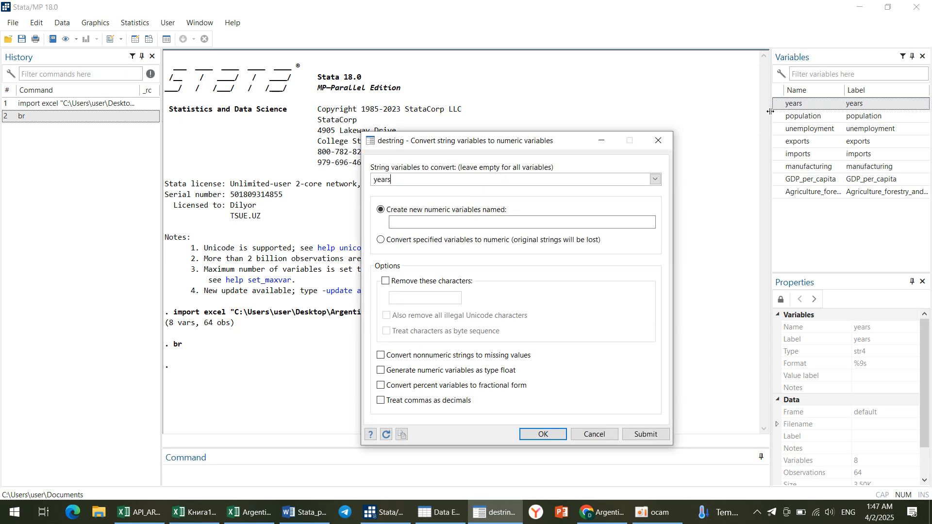
click(442, 222)
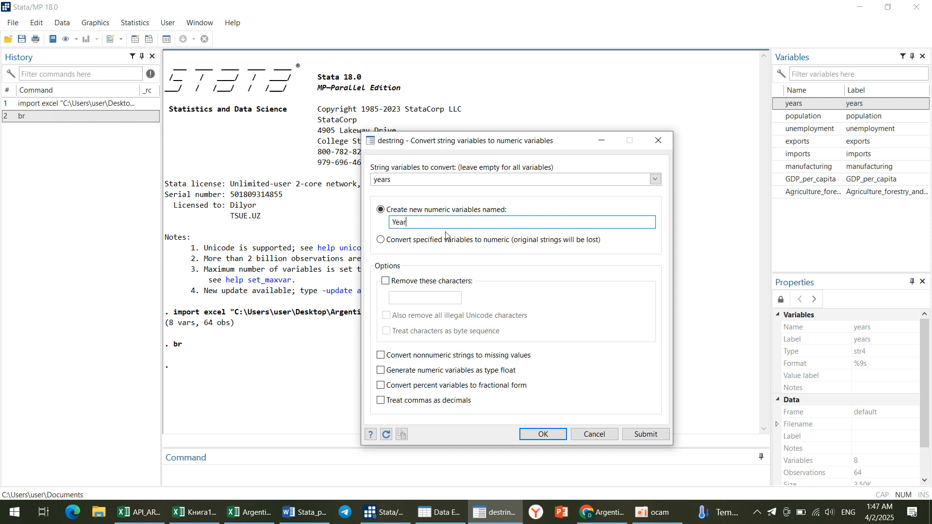
click(541, 434)
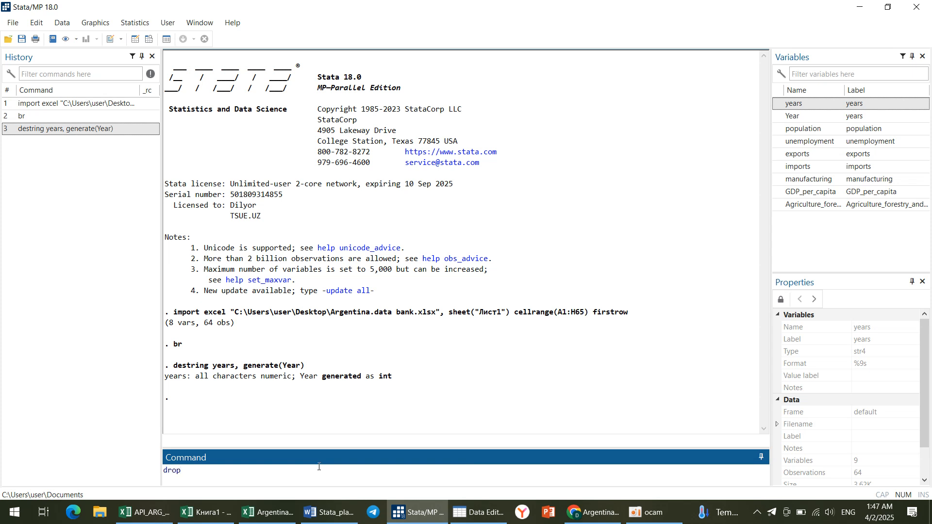
click(776, 103)
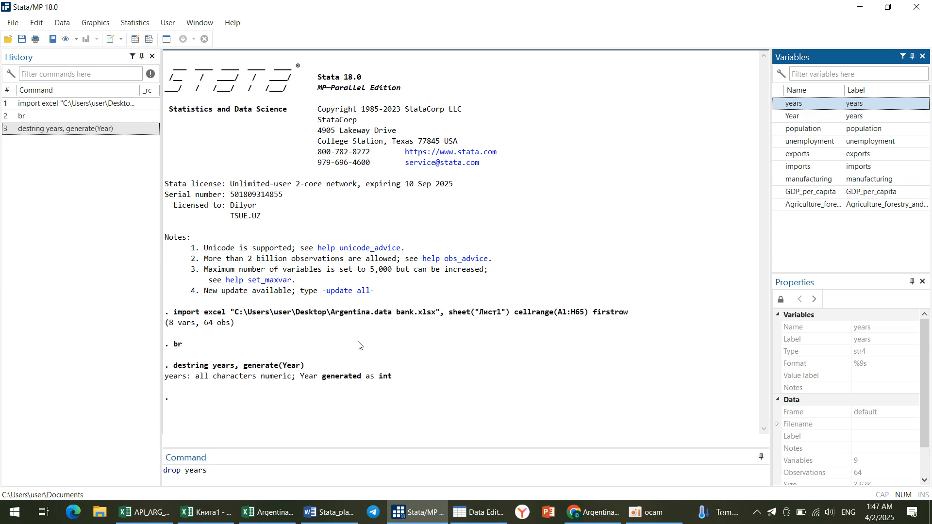
key(Return)
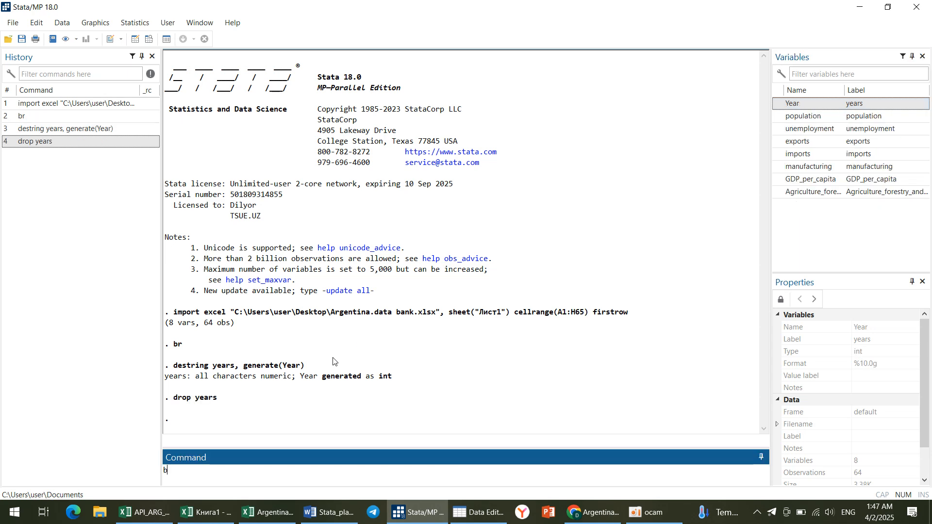
Browse the dataset again with br, review it down to the last year and minimize the Data Editor.
text(br)
key(Return)
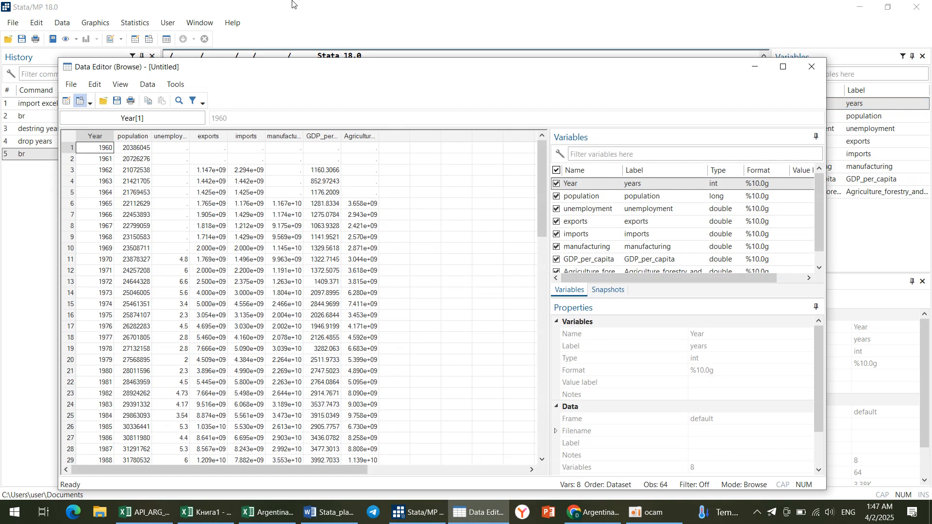
scroll(272, 365, down, 7)
scroll(272, 365, down, 5)
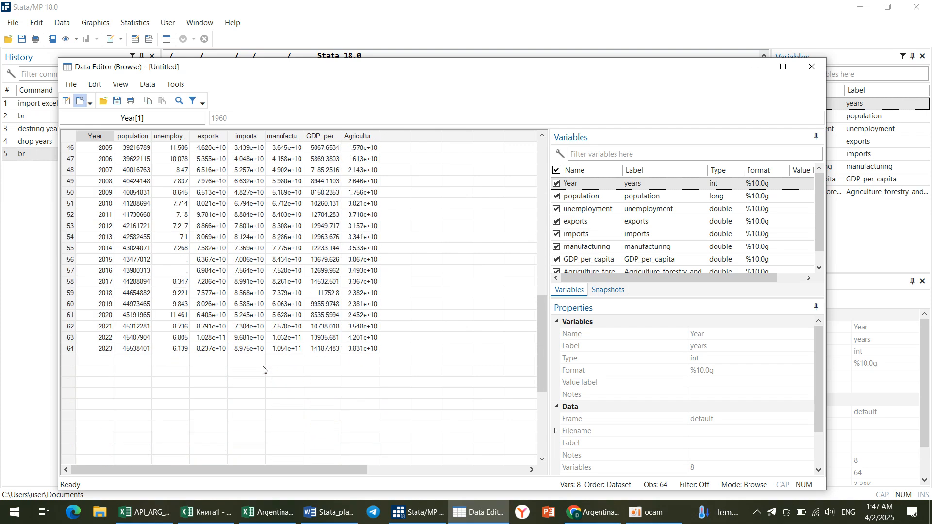
scroll(262, 370, up, 12)
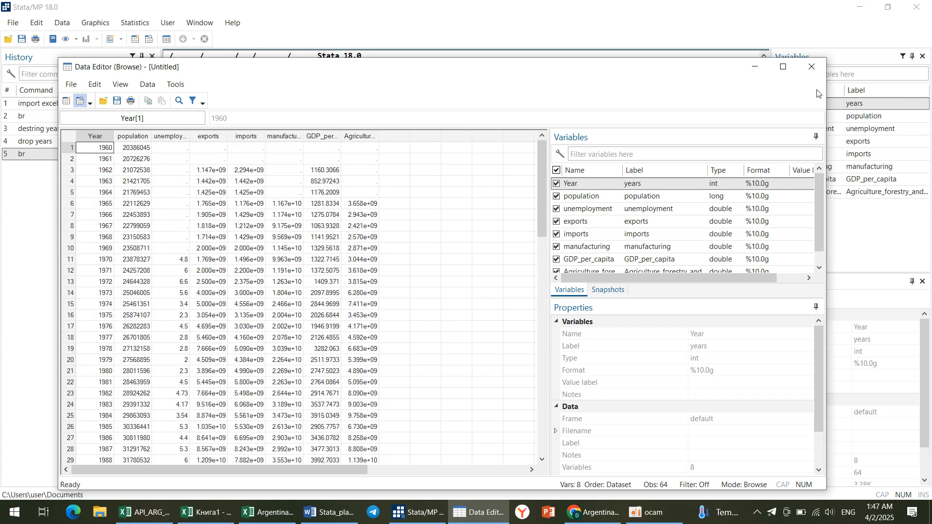
click(754, 66)
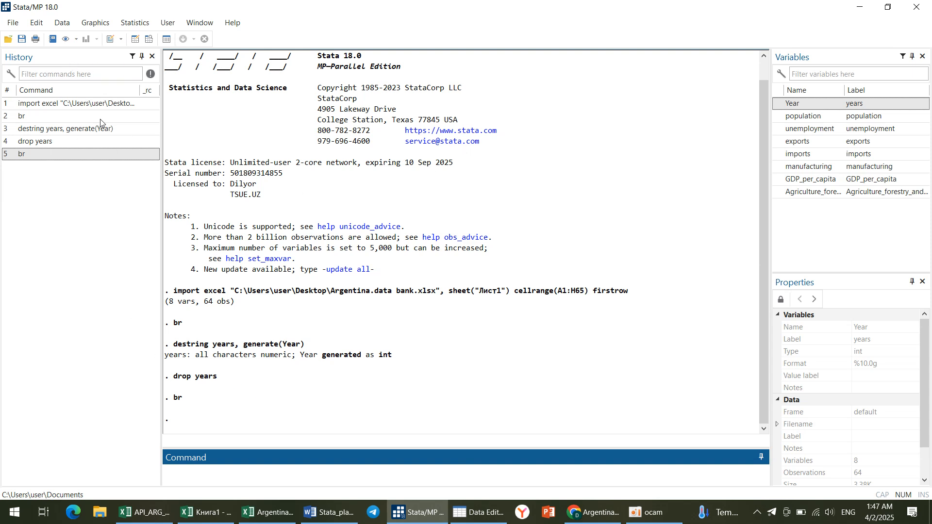
Exit Stata without saving the changed data and start a fresh session.
click(918, 11)
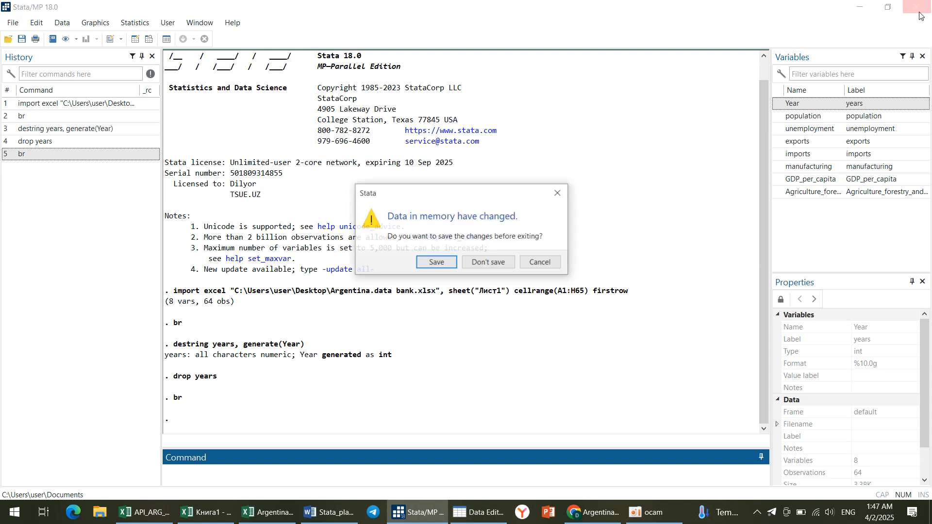
click(488, 262)
click(862, 10)
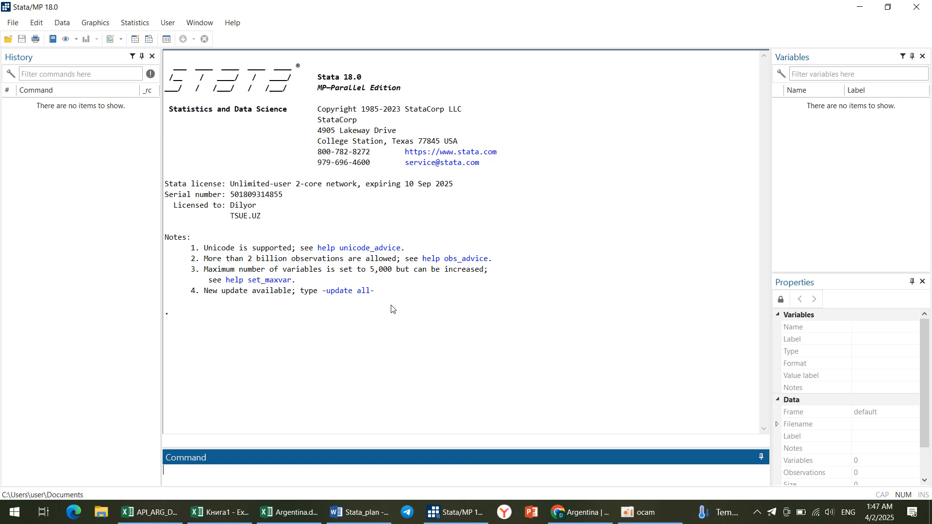
Open the Stata dataset Argentina stasta DTA from the Desktop.
click(14, 25)
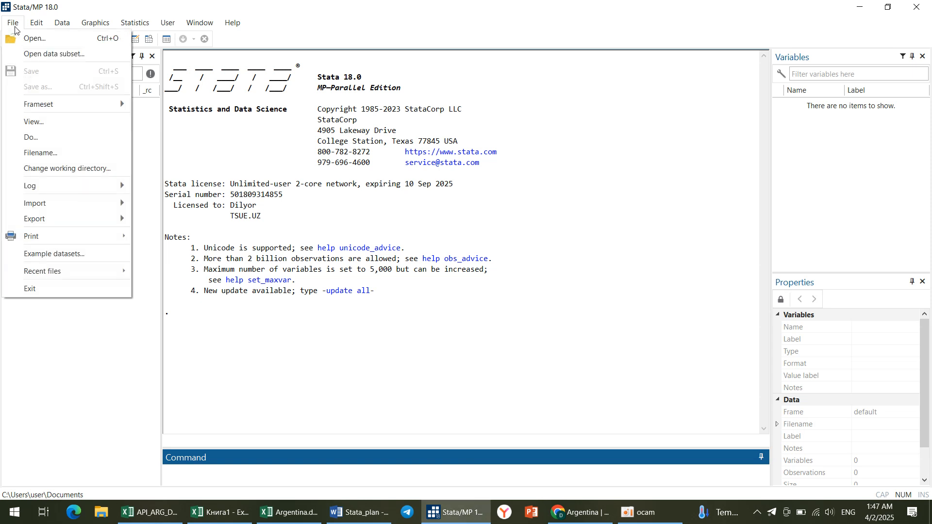
click(45, 46)
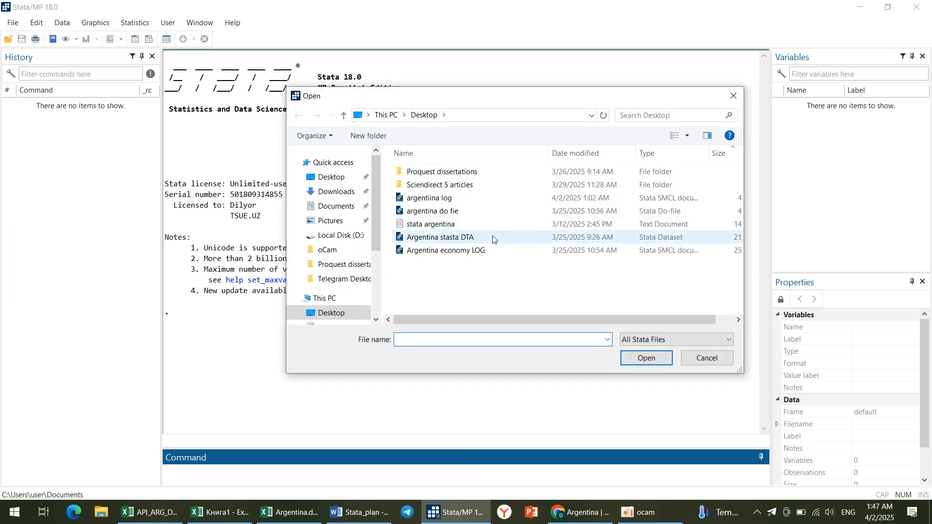
click(493, 238)
double_click(492, 237)
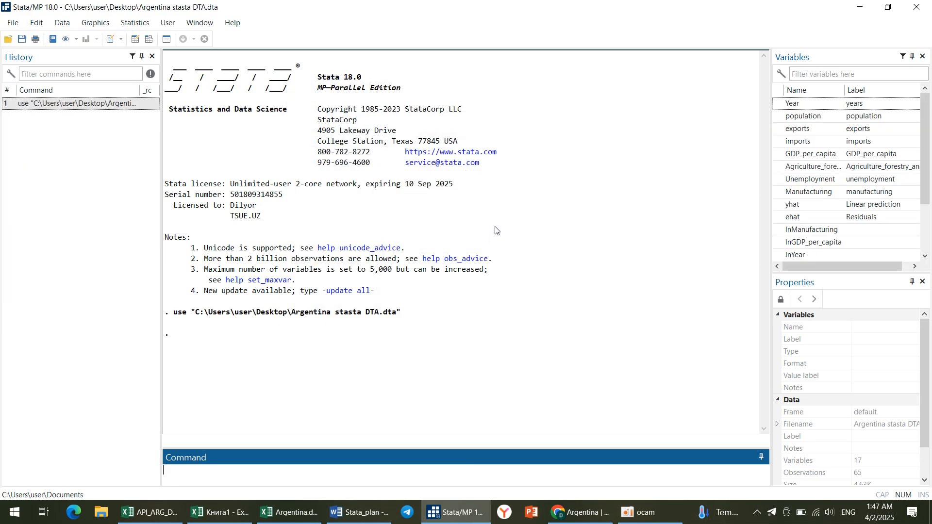
Browse the opened dataset with the br command, review its rows down to the latest years and minimize the Data Editor.
click(214, 470)
text(br)
key(Return)
scroll(201, 433, down, 11)
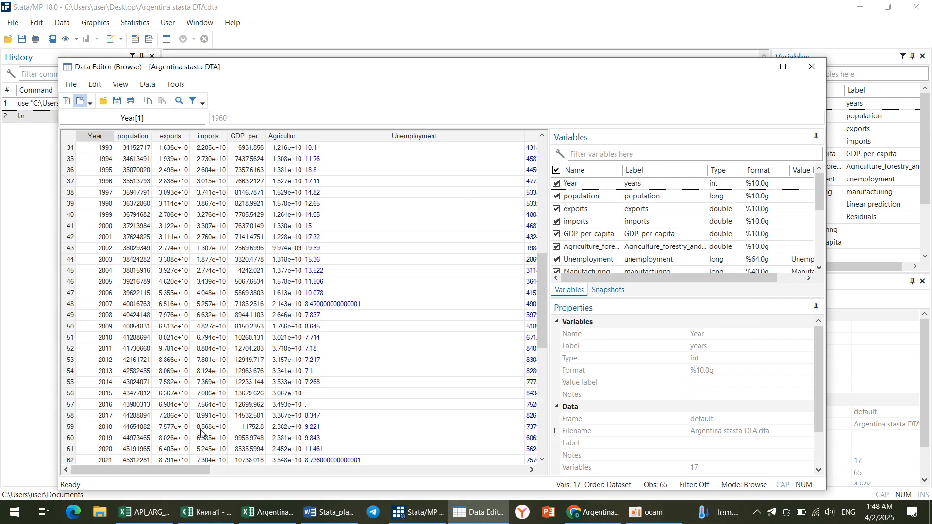
scroll(201, 433, down, 1)
scroll(270, 443, up, 12)
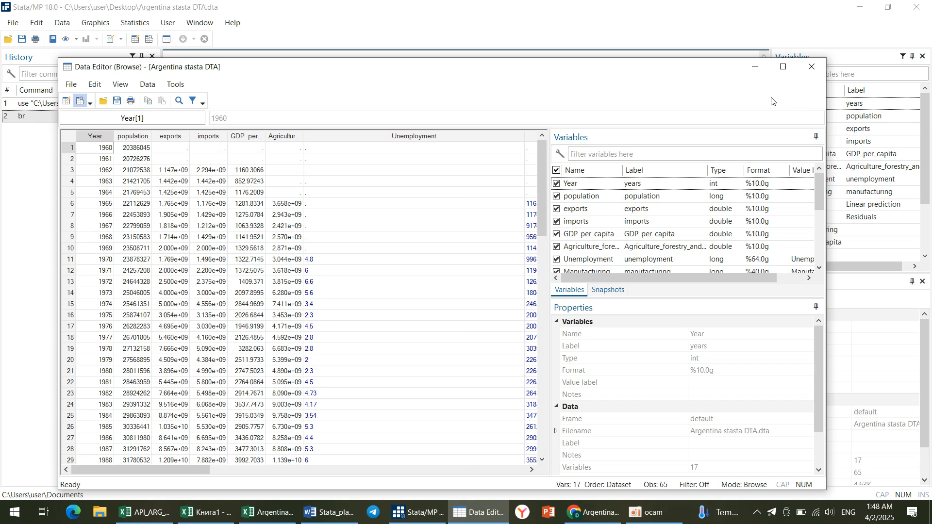
click(754, 67)
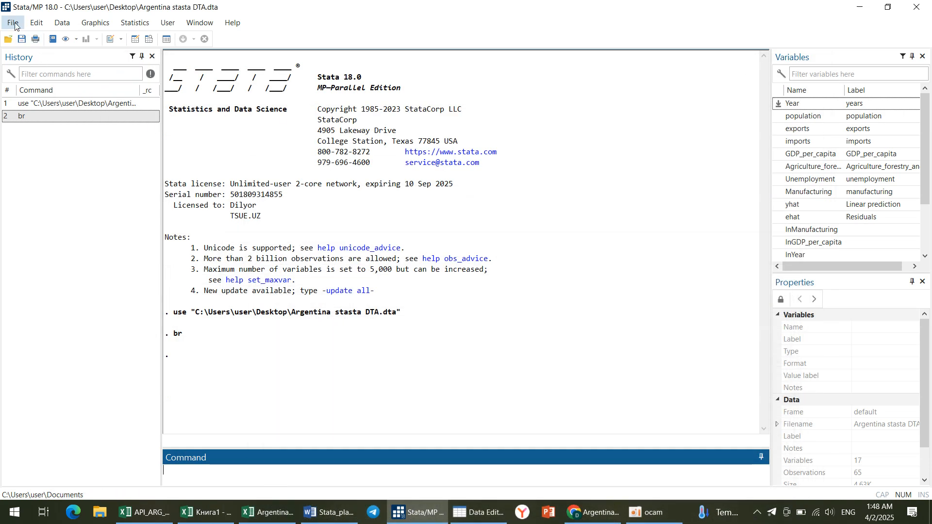
Open the do-file argentina do fie in the Do-file Editor and look over its commands.
click(110, 38)
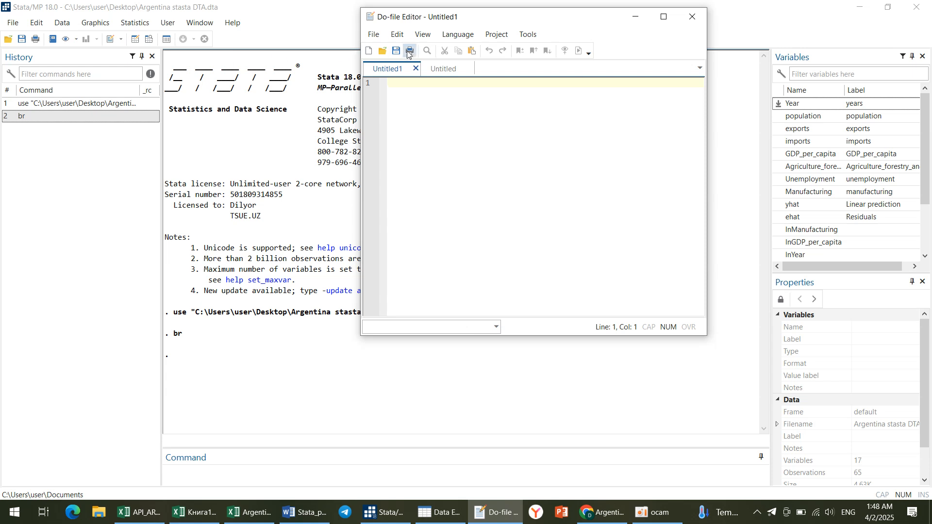
click(467, 69)
click(382, 51)
double_click(531, 151)
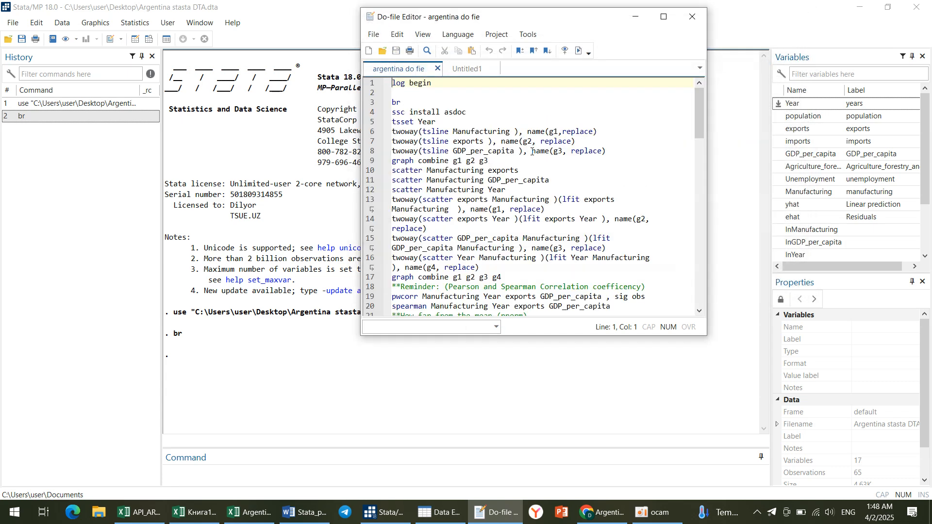
scroll(482, 114, down, 3)
scroll(479, 103, up, 3)
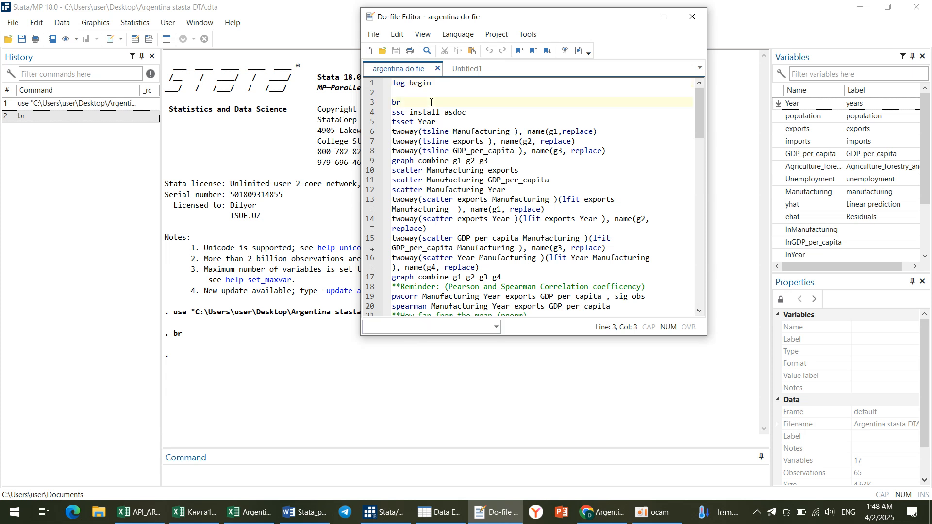
Execute only the ssc install asdoc line of the do-file.
double_click(463, 113)
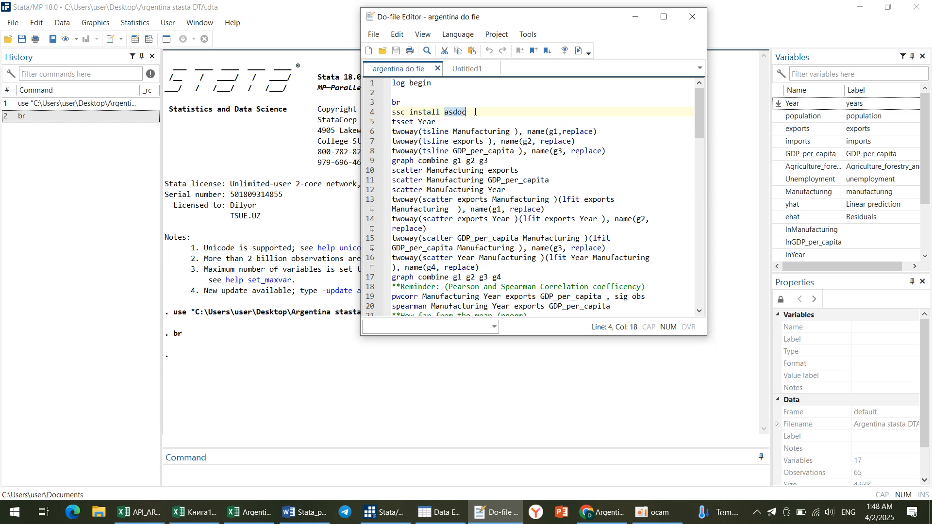
triple_click(475, 112)
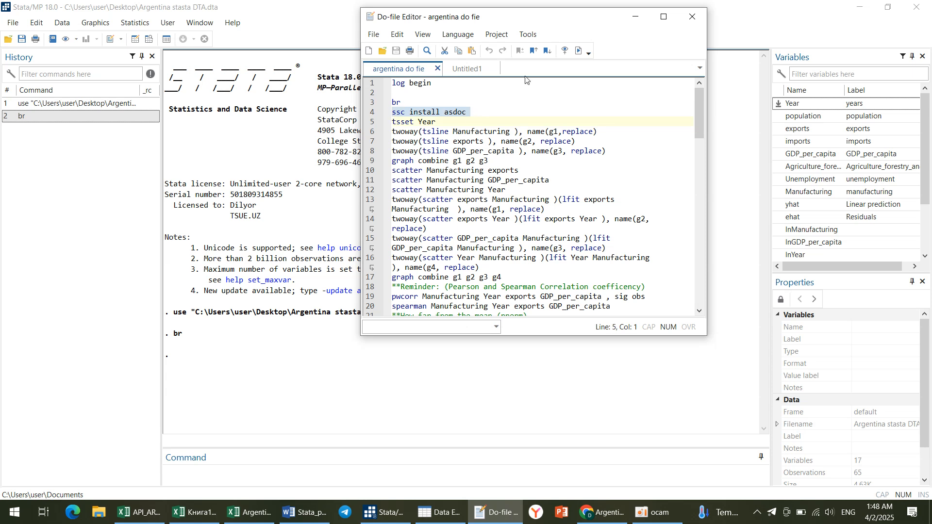
click(577, 51)
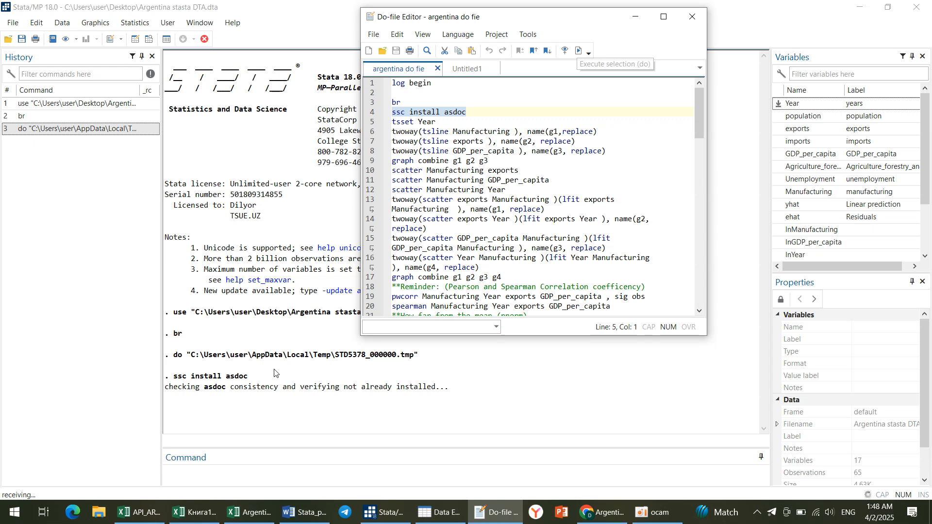
Begin a log in the Documents folder, saved as argentina log in Formatted Log (*.smcl) format.
click(13, 23)
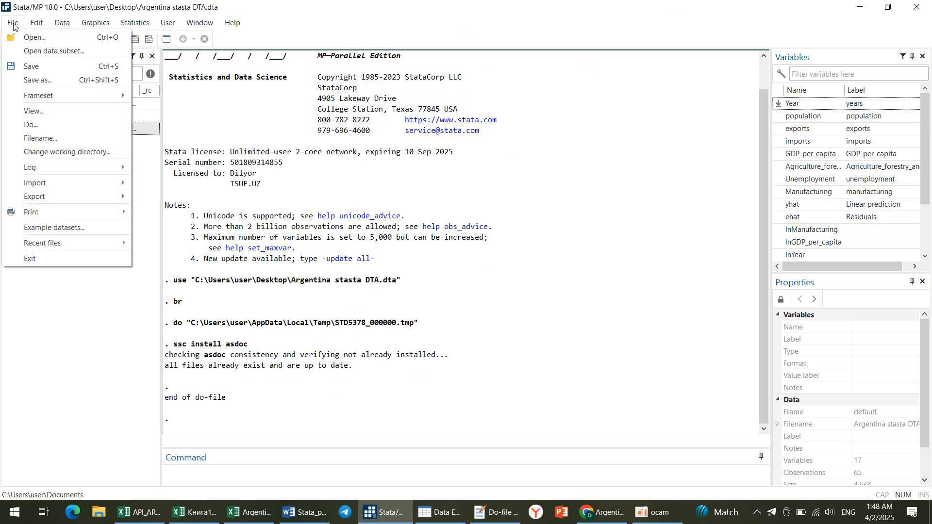
mouse_move(109, 168)
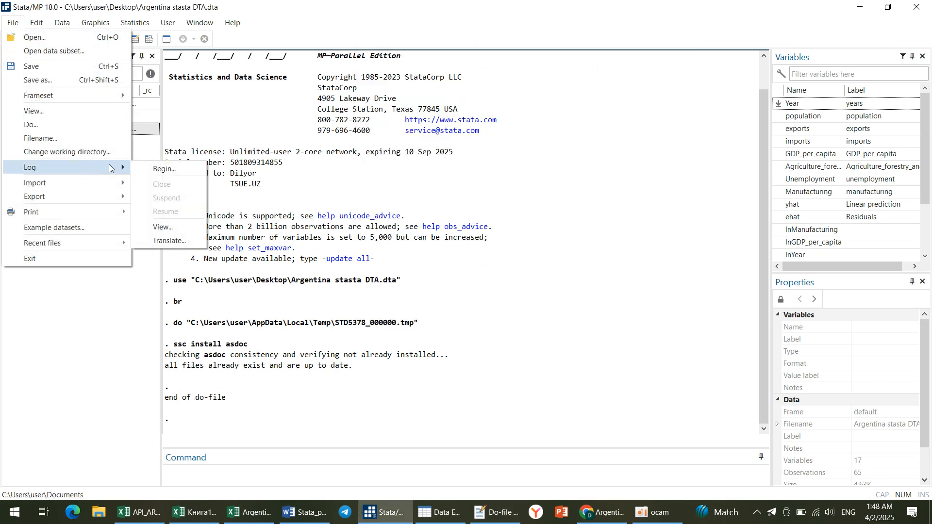
click(164, 170)
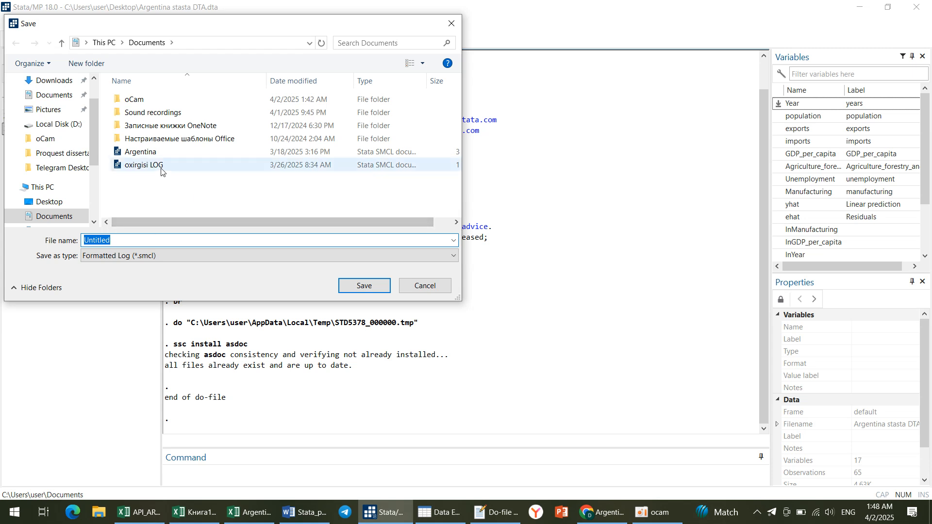
key(BackSpace)
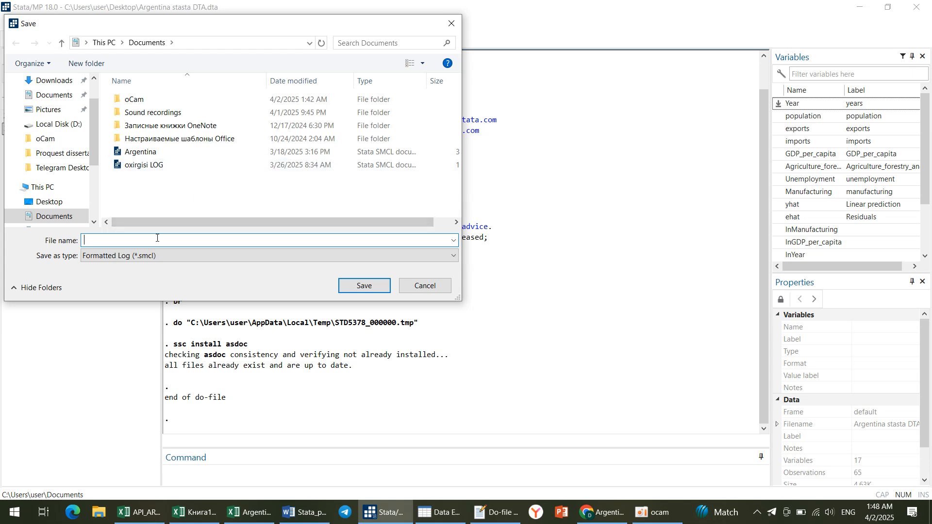
text(a)
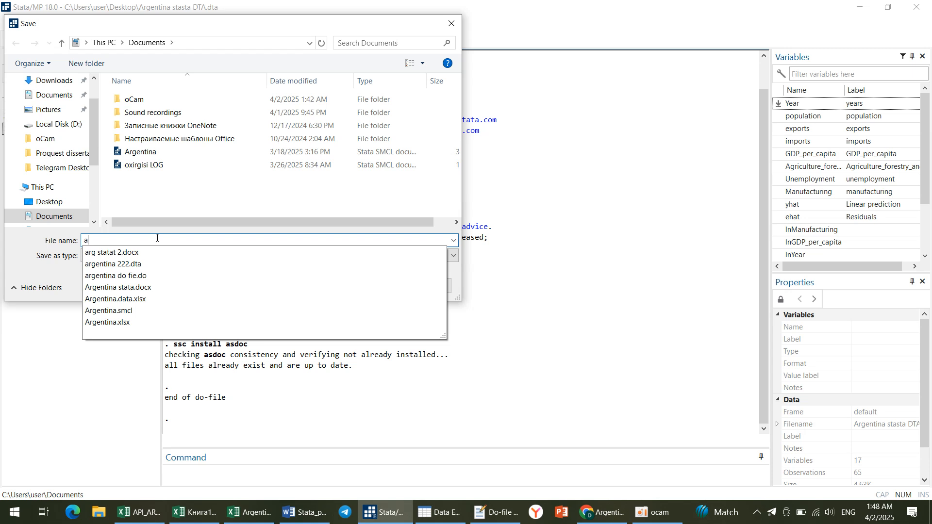
text(rgenti)
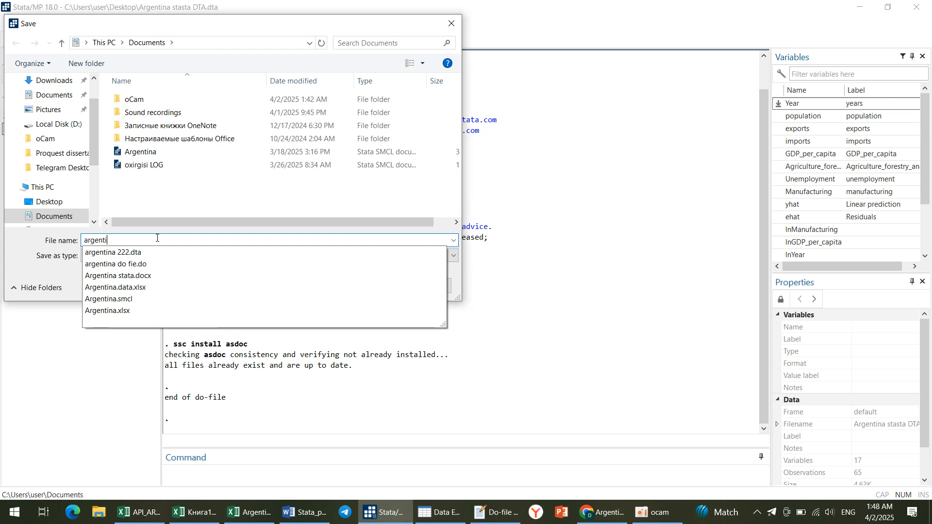
text(na )
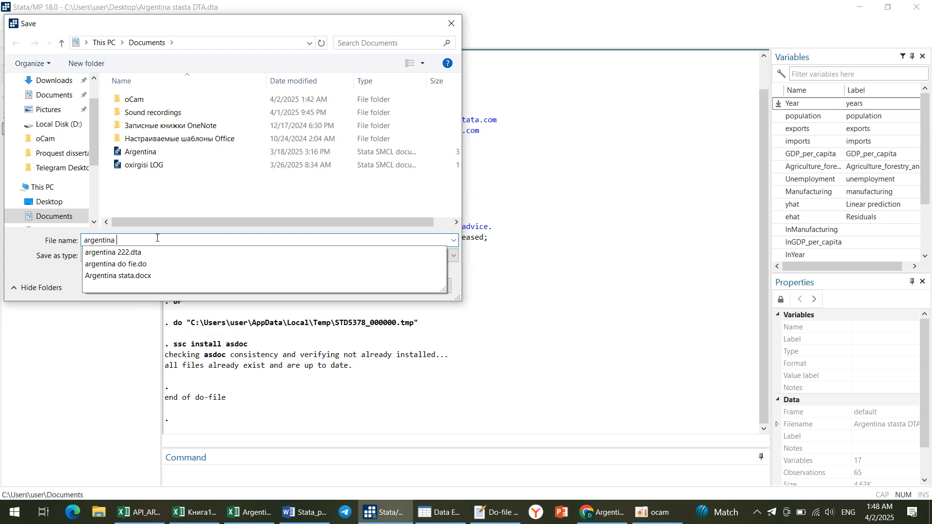
text(log)
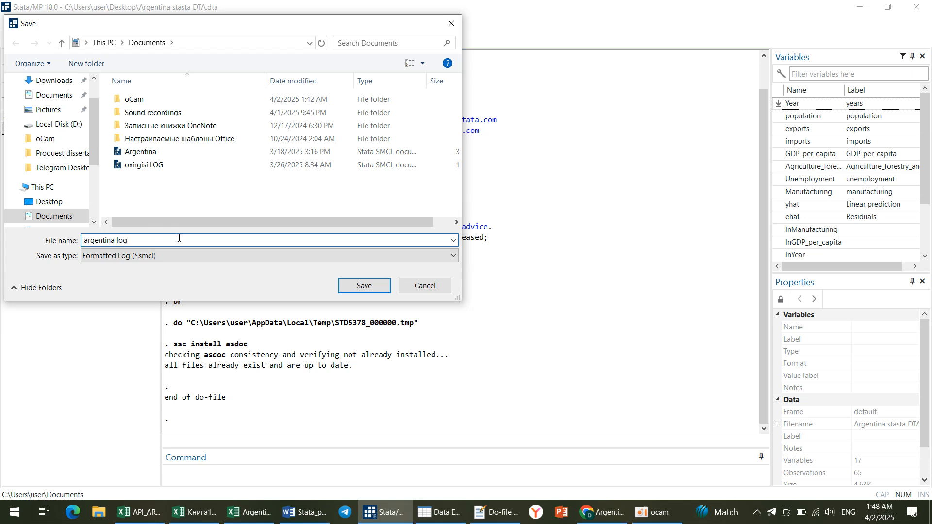
click(193, 255)
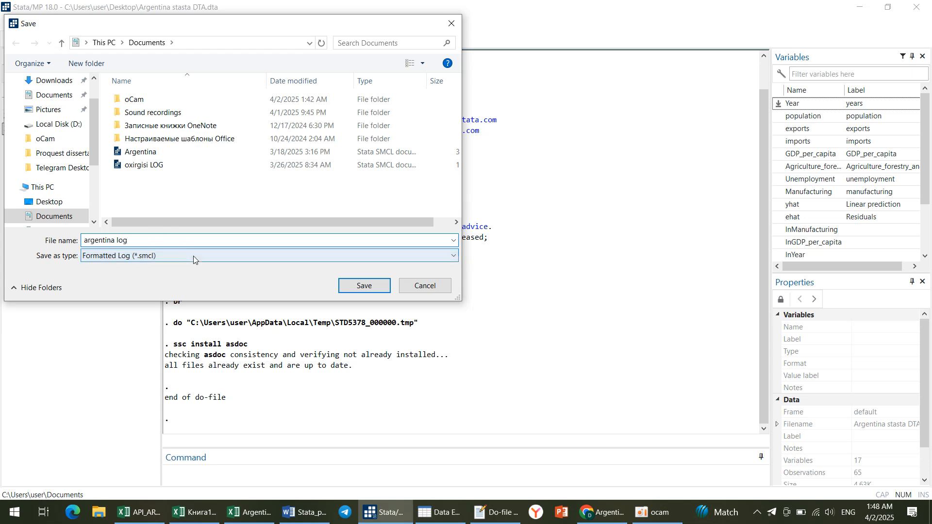
click(190, 265)
click(364, 285)
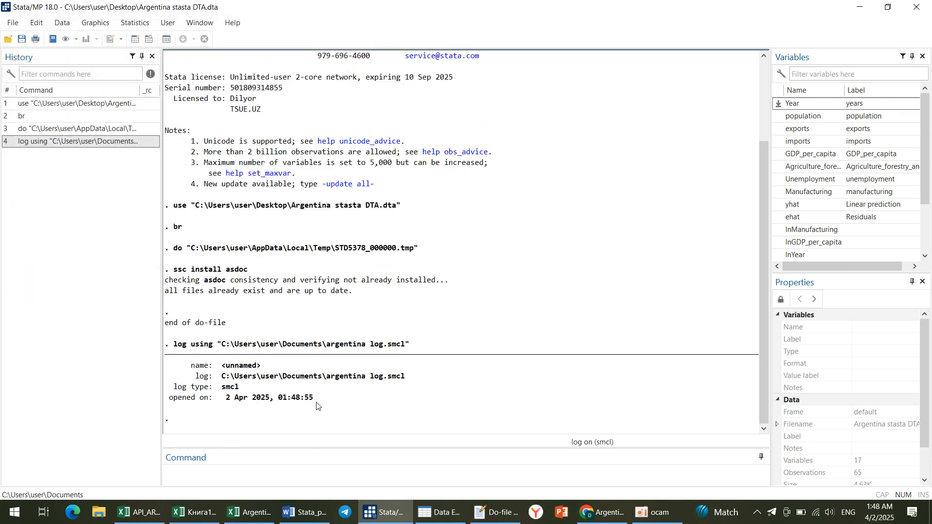
click(207, 474)
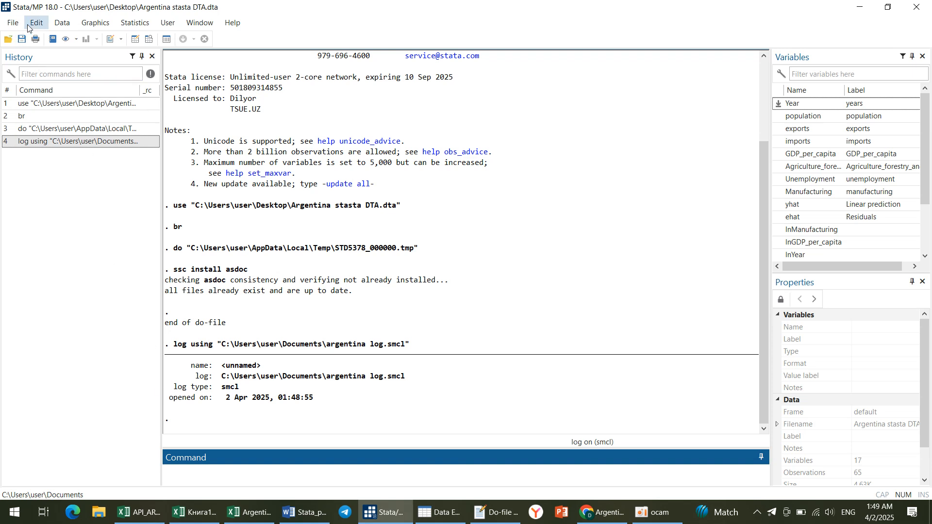
click(57, 26)
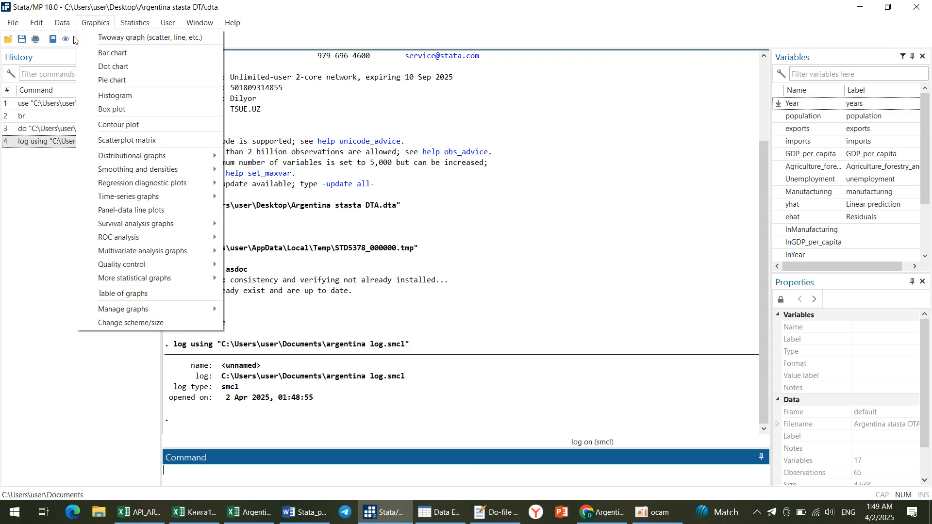
click(95, 164)
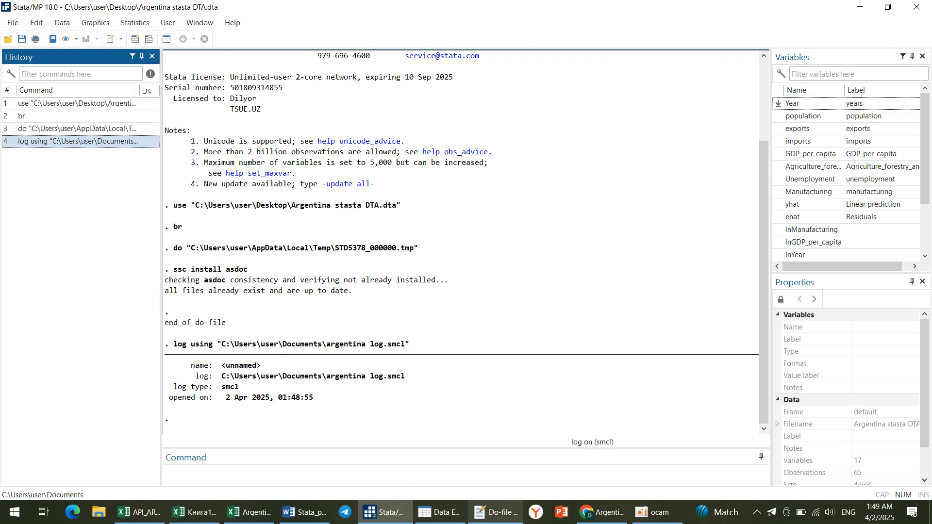
Return to the do-file and execute the ssc install asdoc line again with the log running.
click(495, 512)
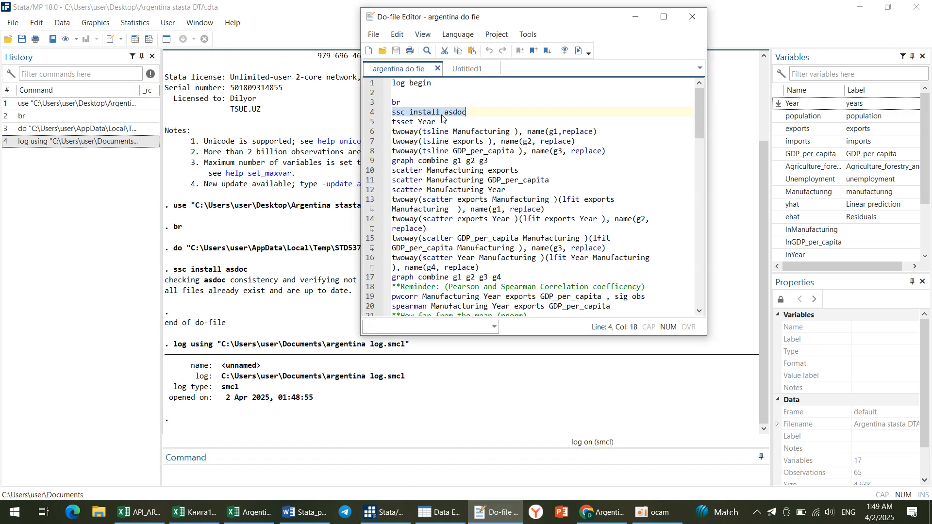
click(566, 52)
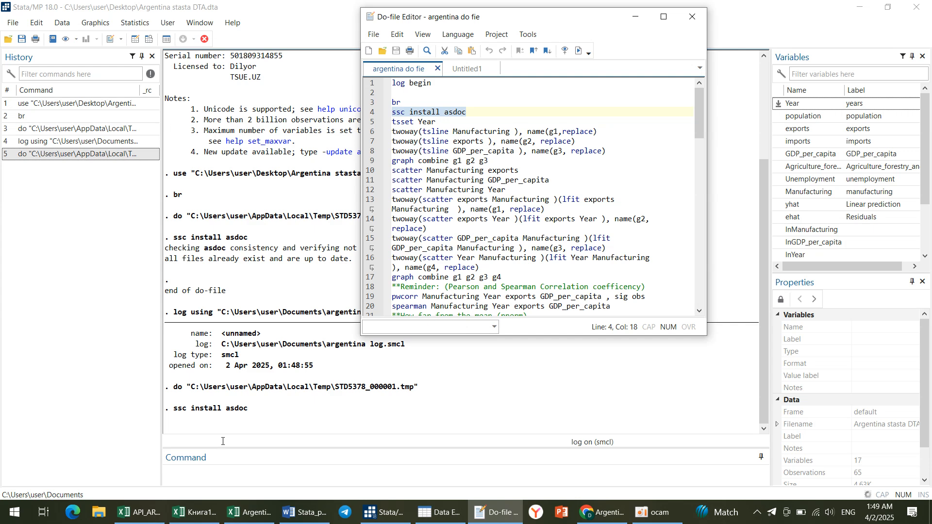
click(216, 467)
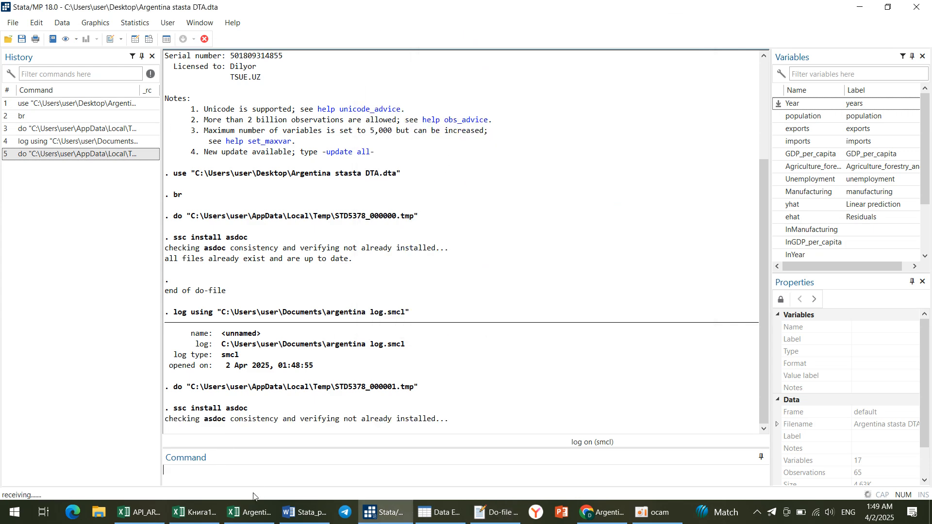
Execute the tsset Year line of the do-file to declare Year as the time variable.
click(497, 513)
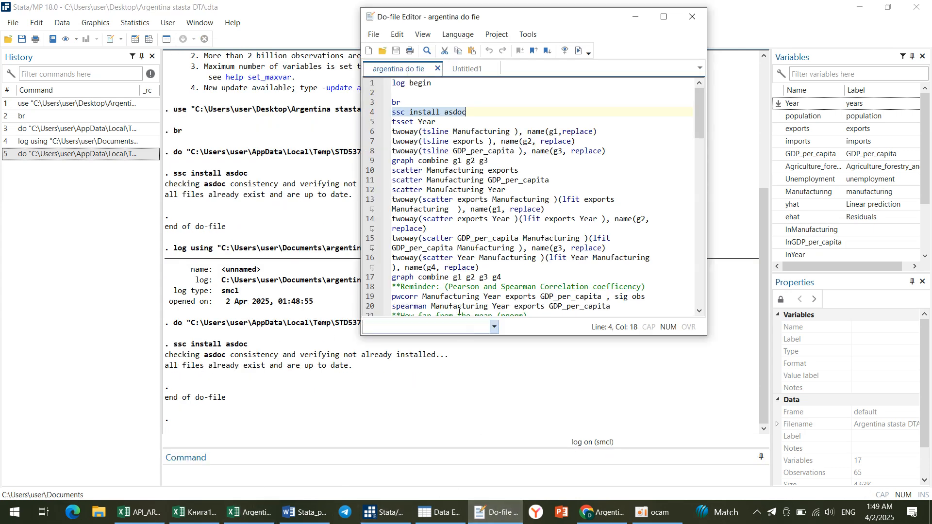
double_click(442, 123)
triple_click(445, 124)
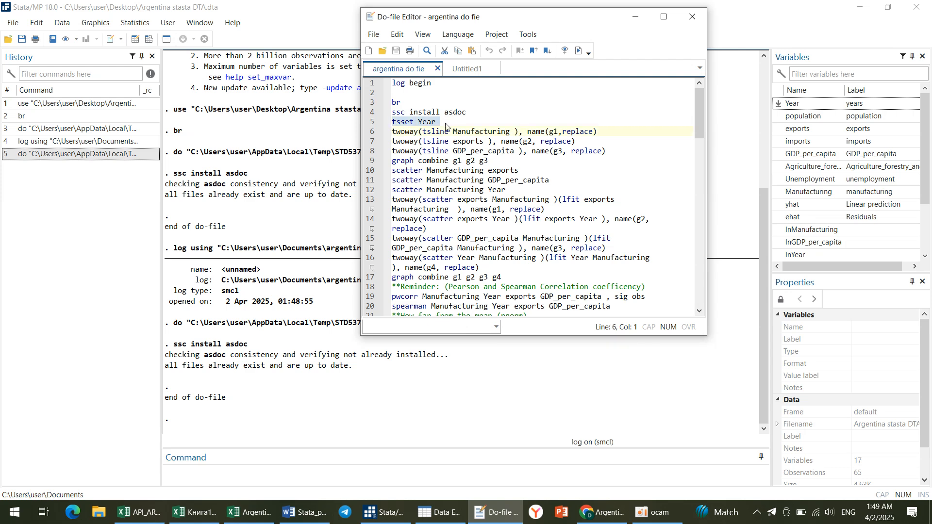
click(578, 50)
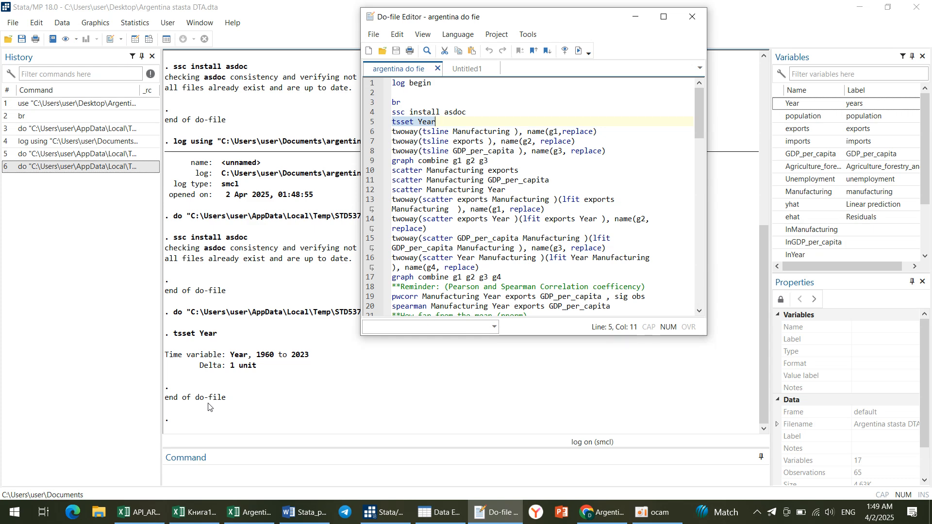
Execute only the do-file line twoway(tsline Manufacturing ), name(g1,replace) to plot manufacturing over time, and put the graph away.
click(610, 138)
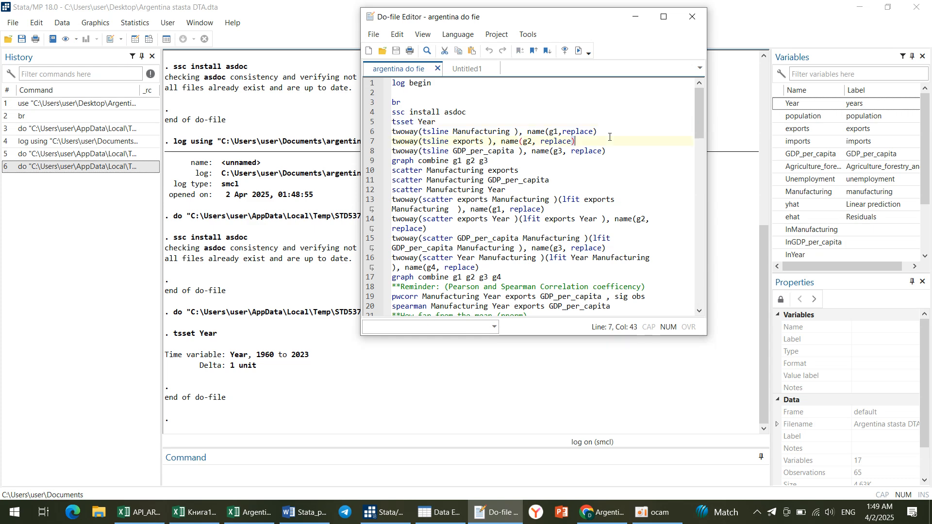
triple_click(609, 133)
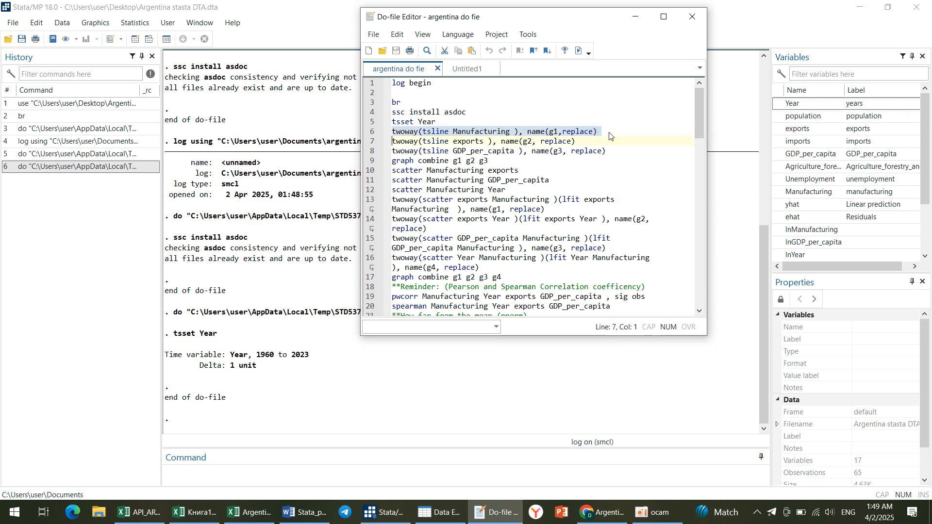
click(578, 53)
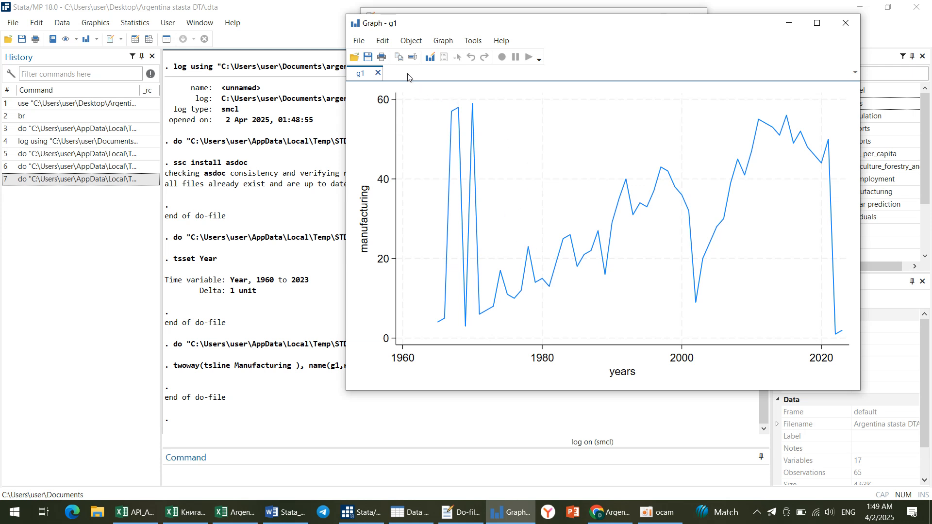
click(397, 58)
click(788, 23)
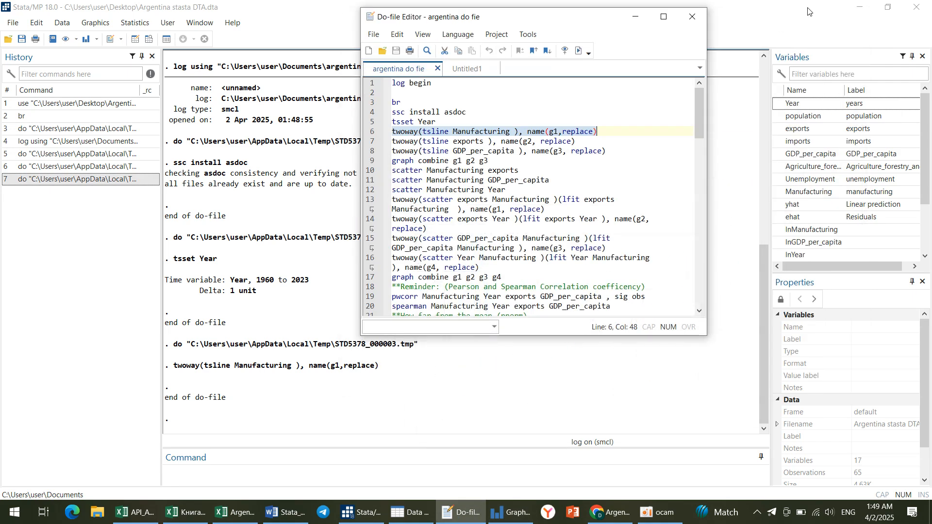
Open the stata word Argentina document from the desktop and examine its written interpretations of the manufacturing and exports time-series graphs.
click(859, 7)
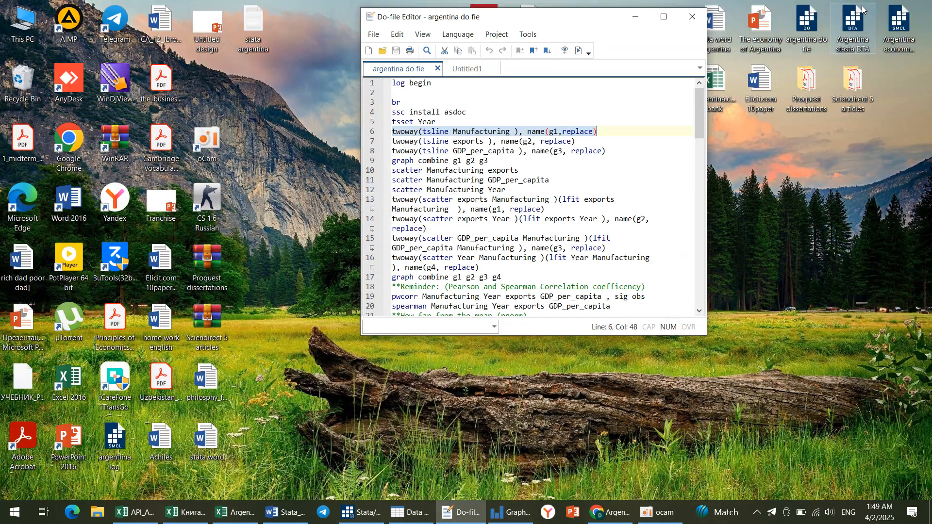
click(635, 17)
double_click(716, 29)
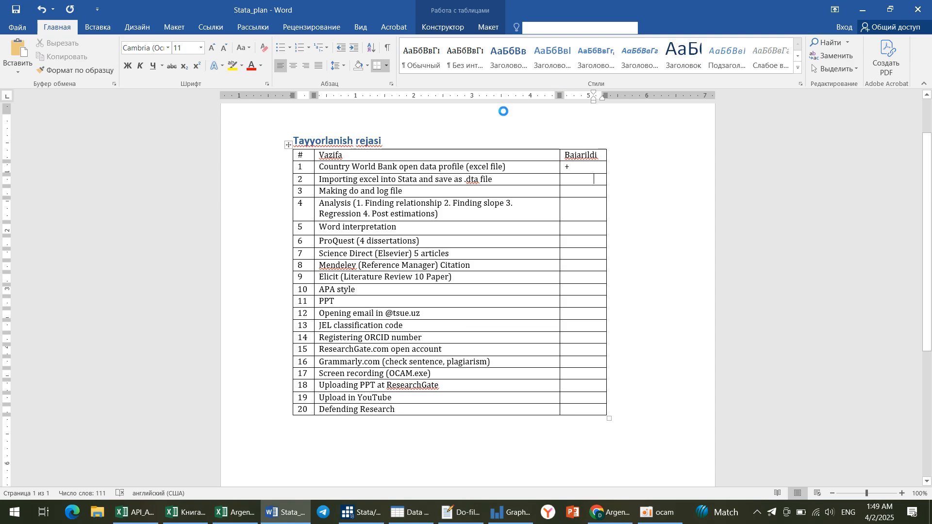
scroll(551, 242, down, 20)
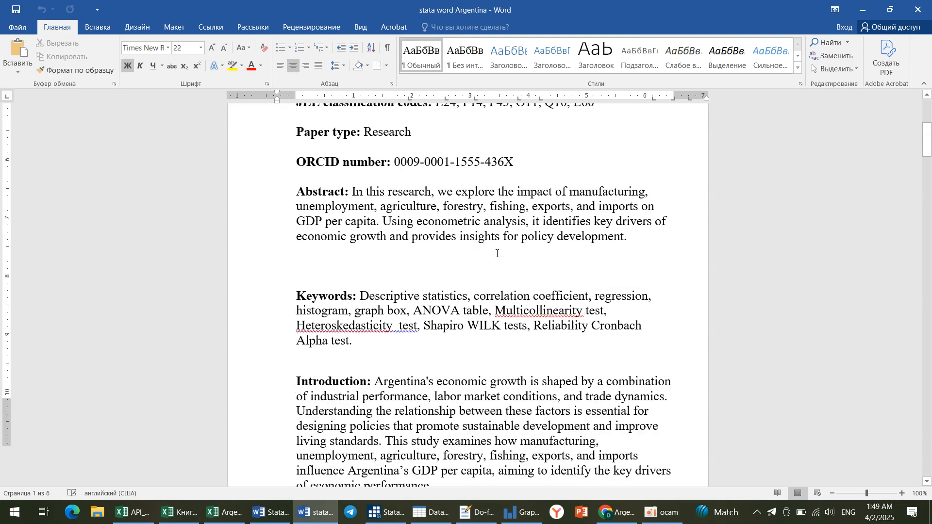
scroll(482, 277, down, 20)
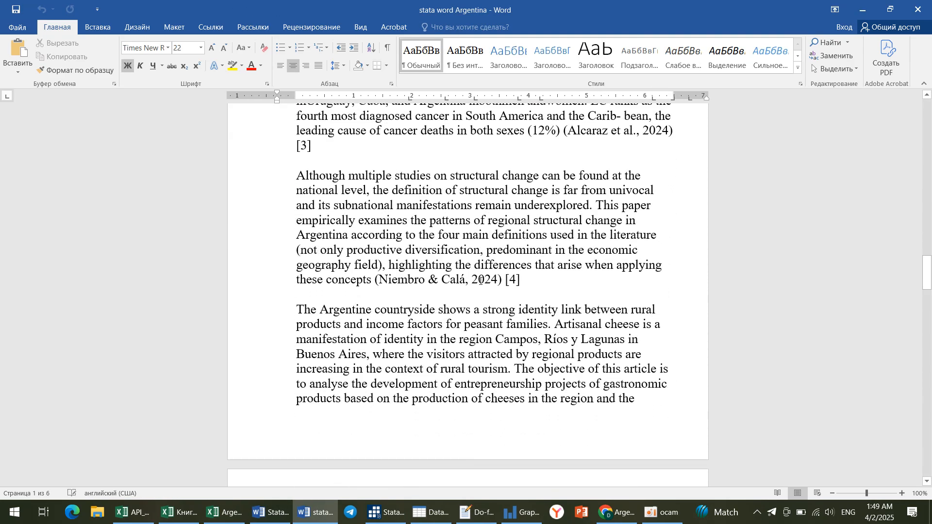
scroll(484, 274, down, 20)
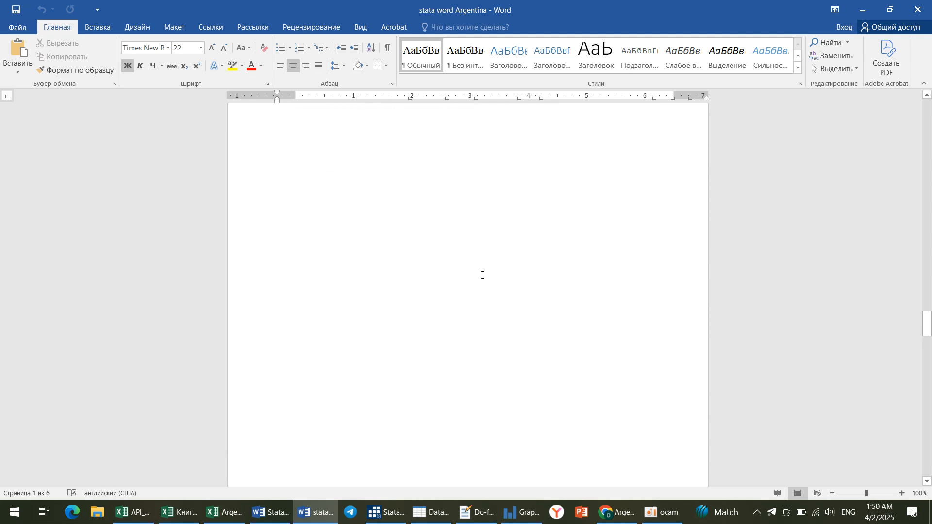
scroll(465, 281, up, 2)
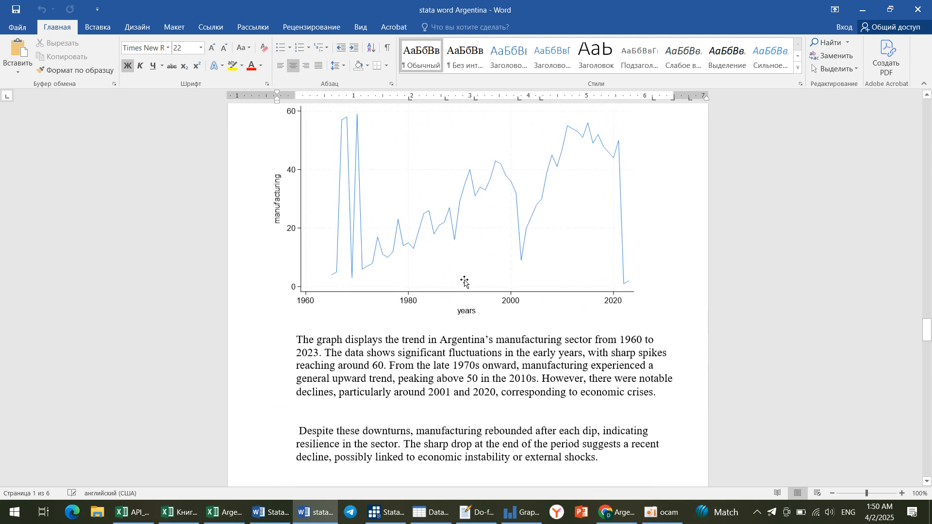
click(462, 272)
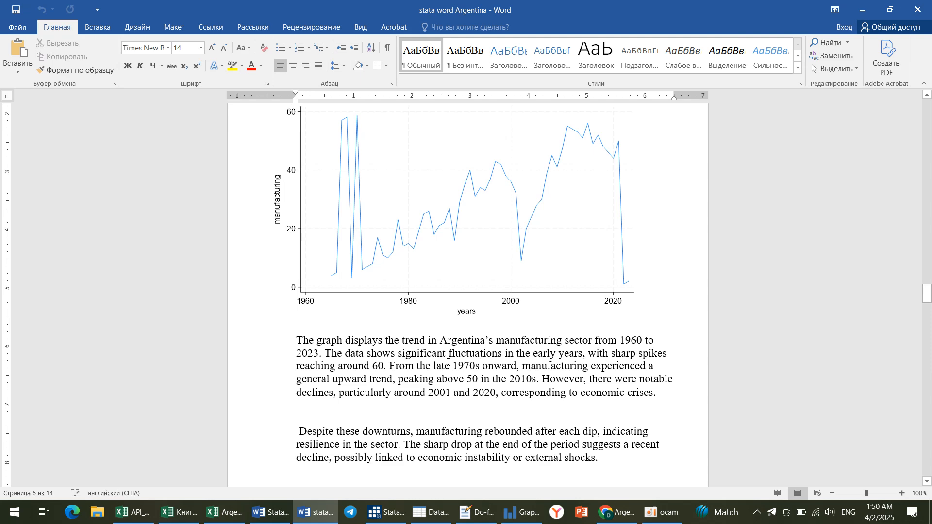
scroll(444, 357, down, 15)
scroll(444, 362, down, 14)
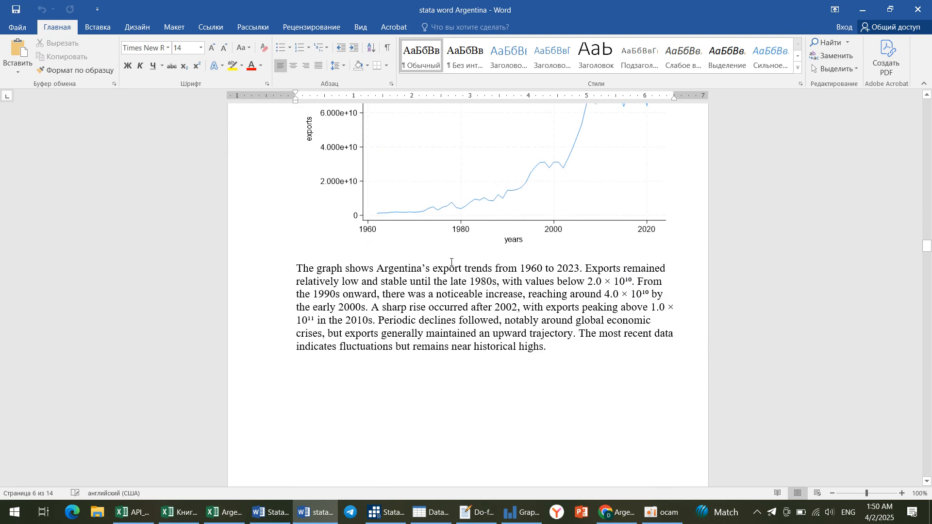
scroll(437, 336, up, 3)
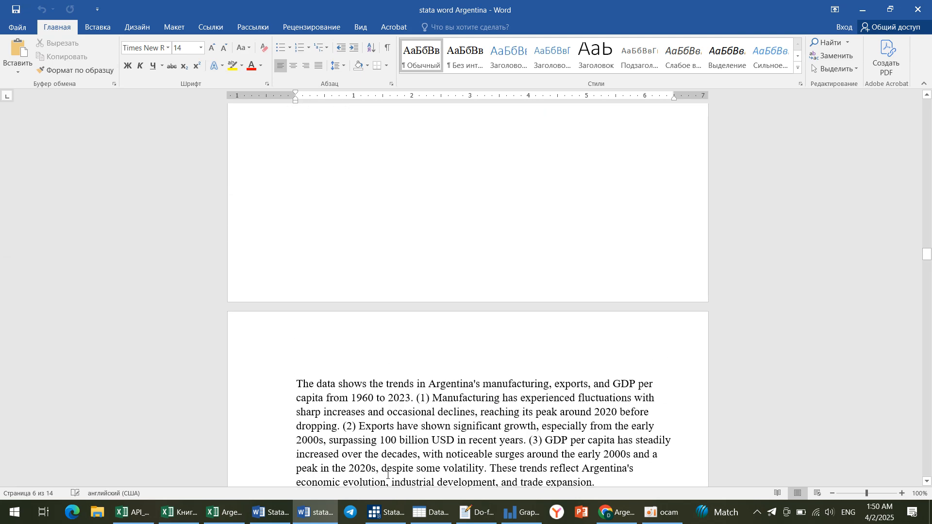
Switch back to Stata and execute the do-file line twoway(tsline exports ), name(g2, replace) to plot exports over time.
click(386, 513)
click(526, 516)
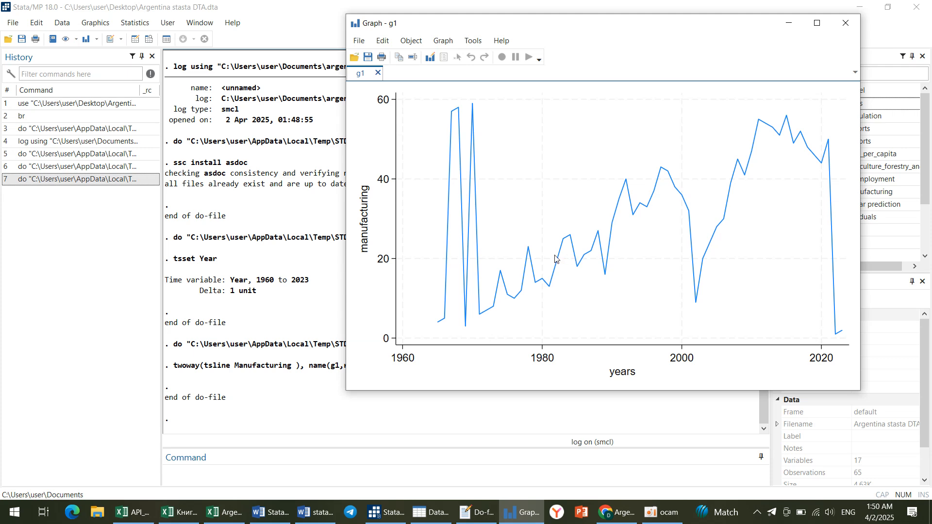
click(795, 23)
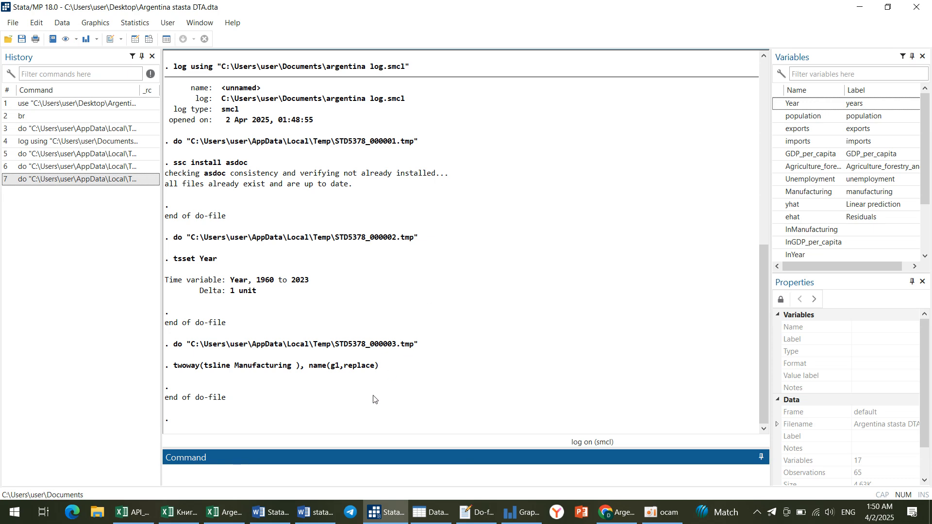
click(479, 512)
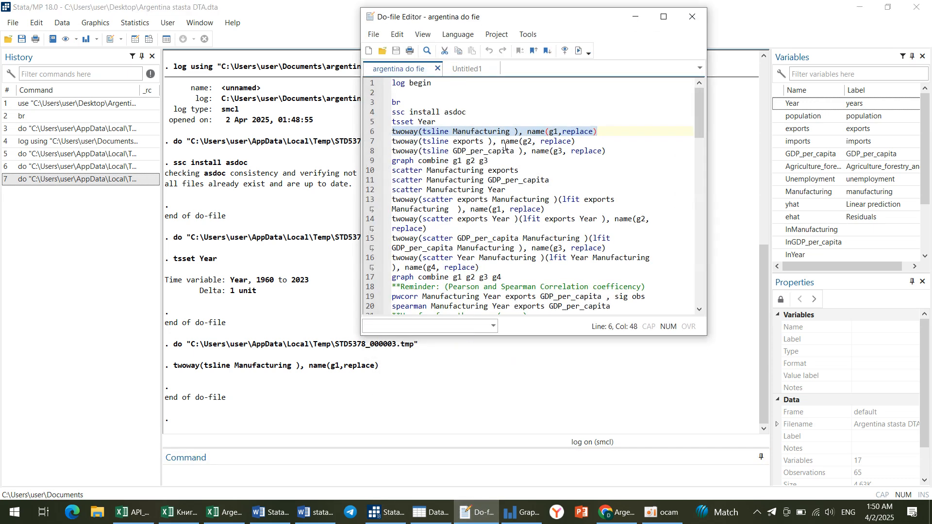
triple_click(583, 143)
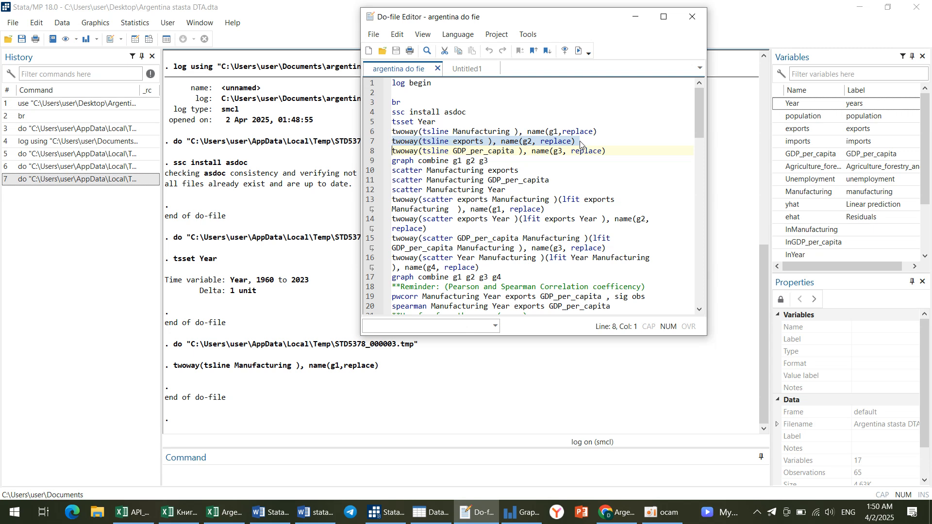
click(578, 50)
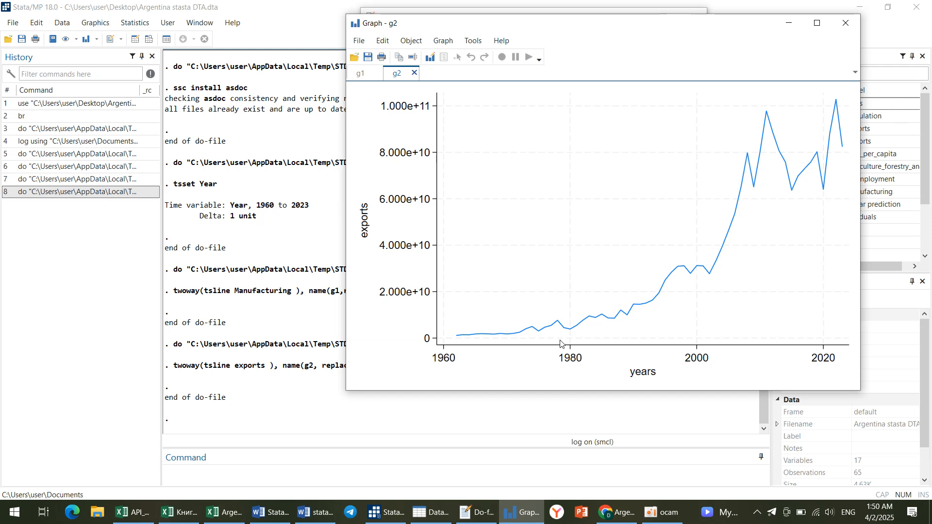
click(789, 24)
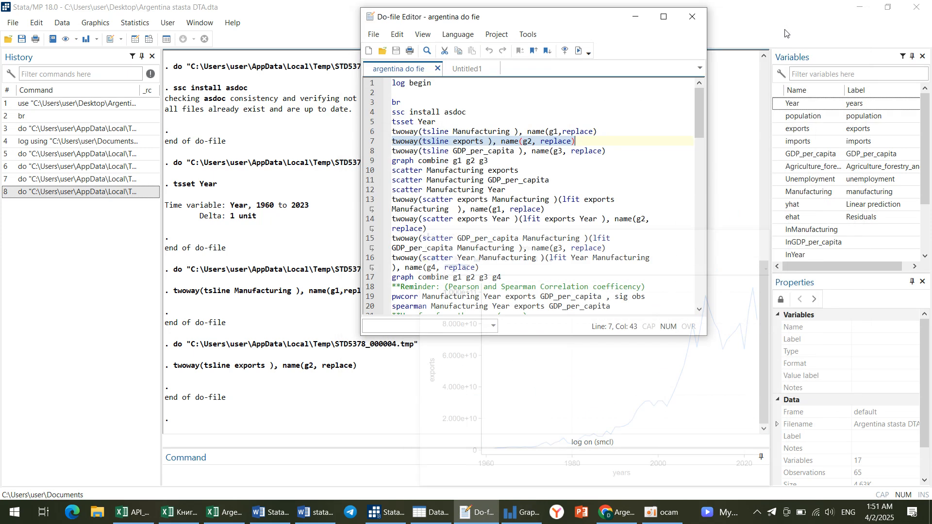
Execute the do-file's tsline GDP_per_capita line as g3, and its graph combine g1 g2 g3 line, one at a time.
triple_click(606, 155)
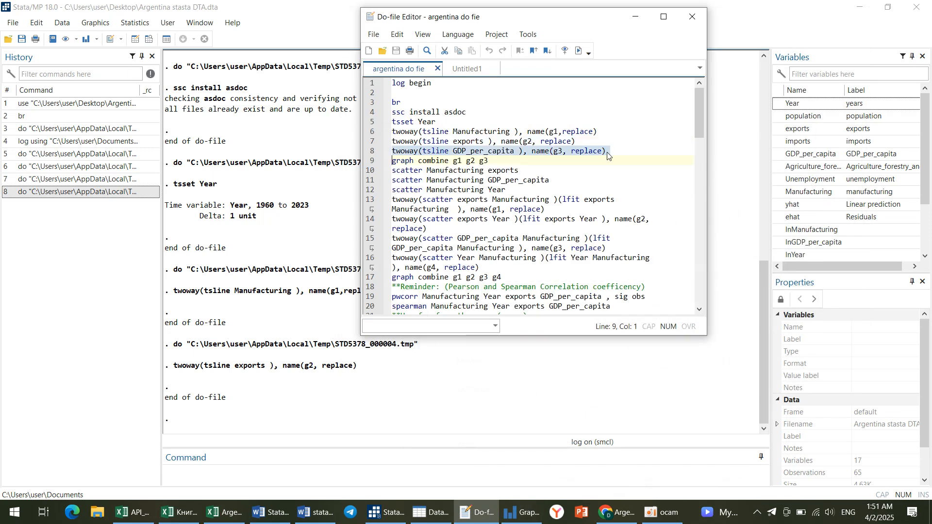
click(579, 51)
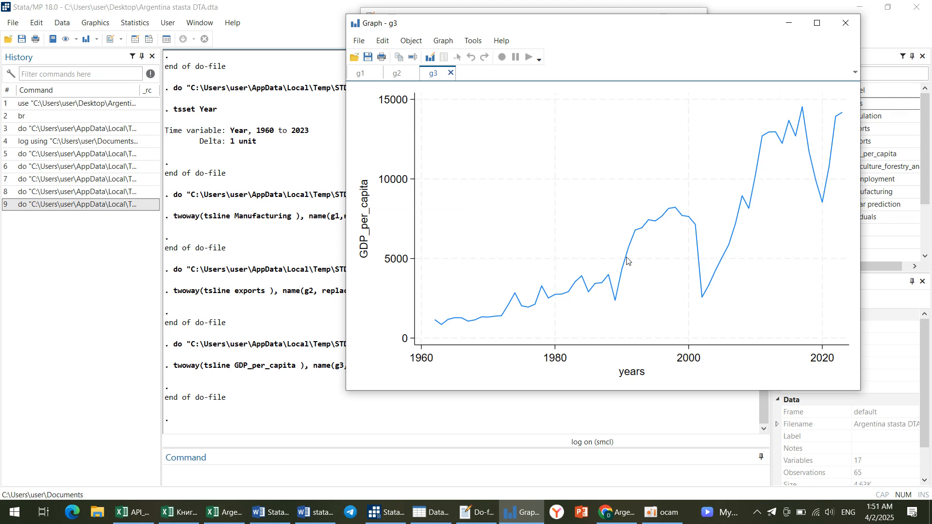
click(789, 23)
triple_click(498, 161)
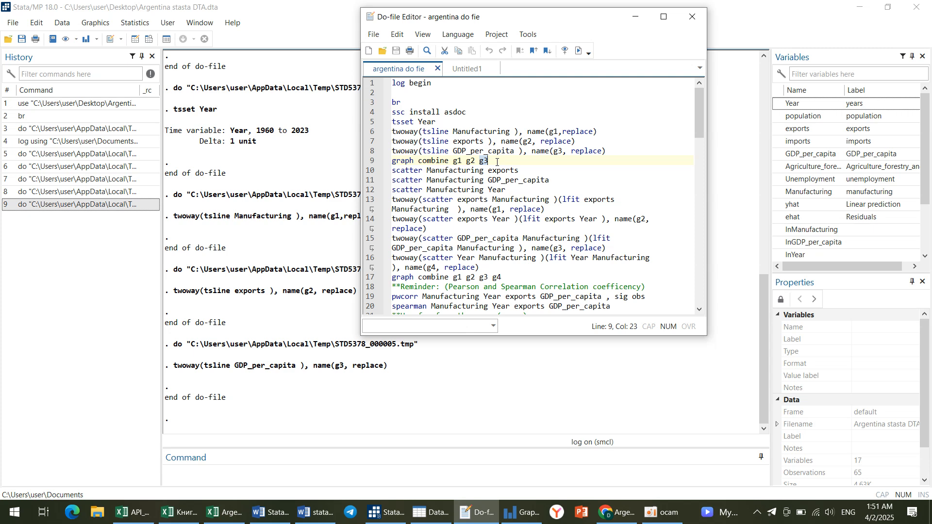
click(575, 53)
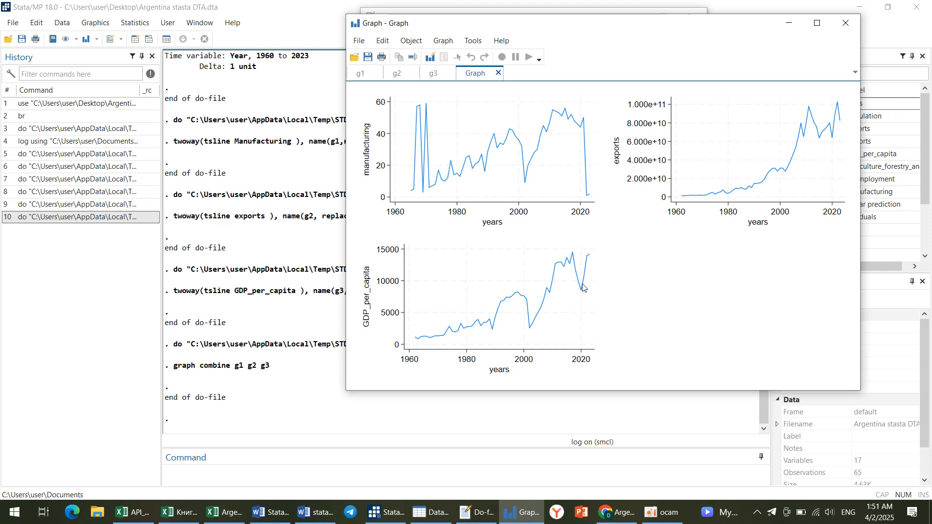
click(789, 22)
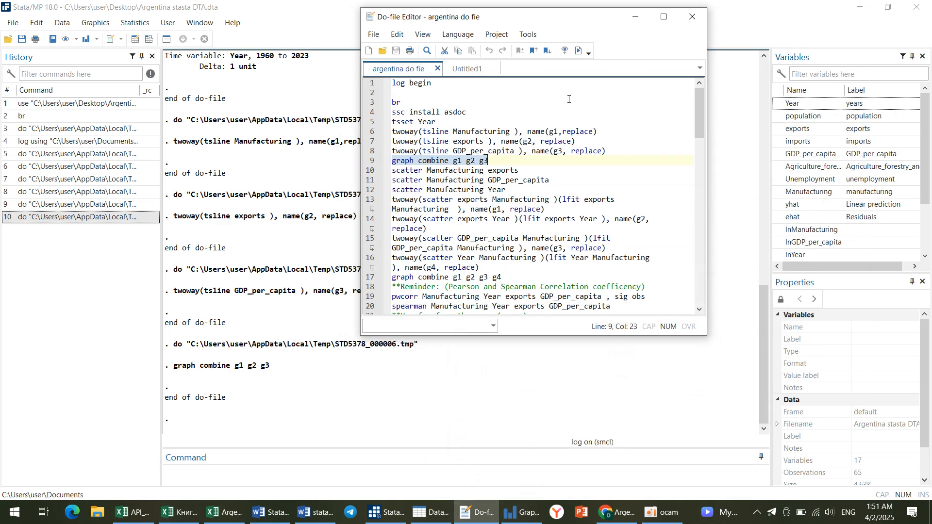
Execute the do-file lines scatter Manufacturing exports and scatter Manufacturing GDP_per_capita one at a time, putting each graph away after viewing.
triple_click(523, 170)
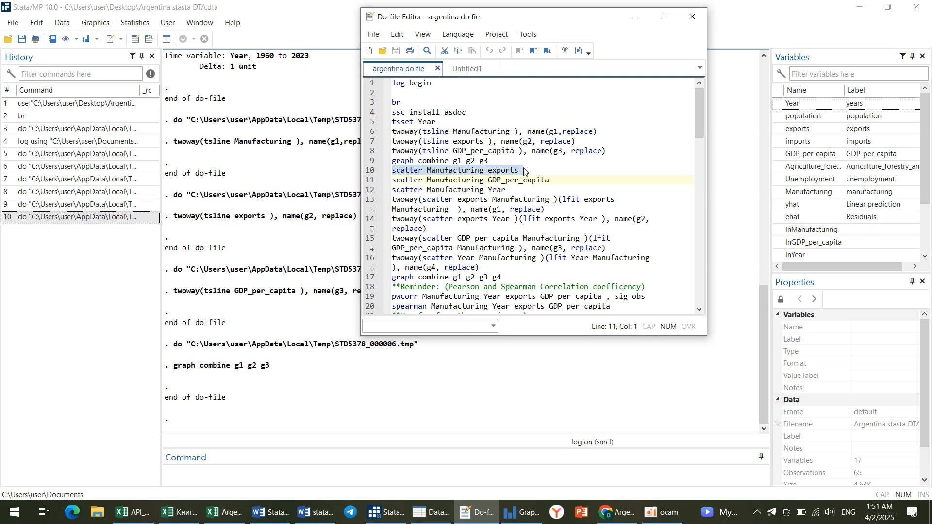
click(580, 50)
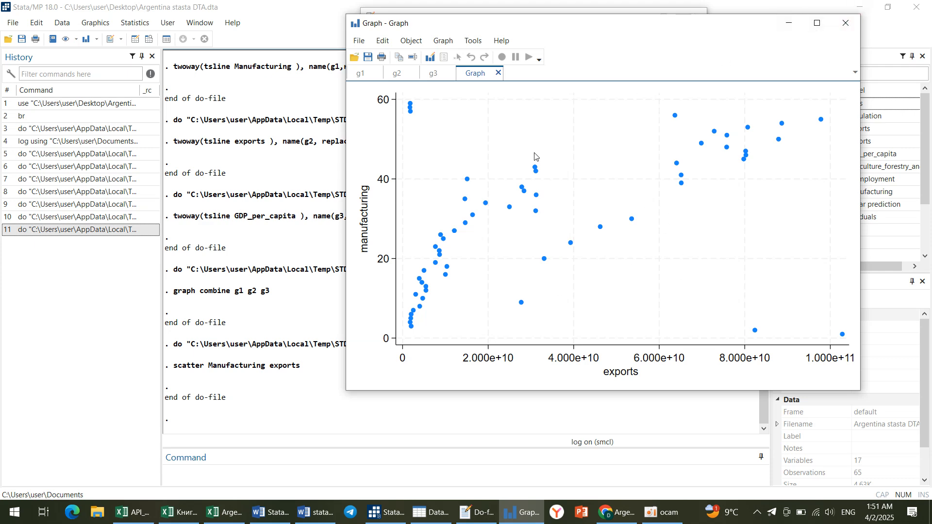
click(789, 23)
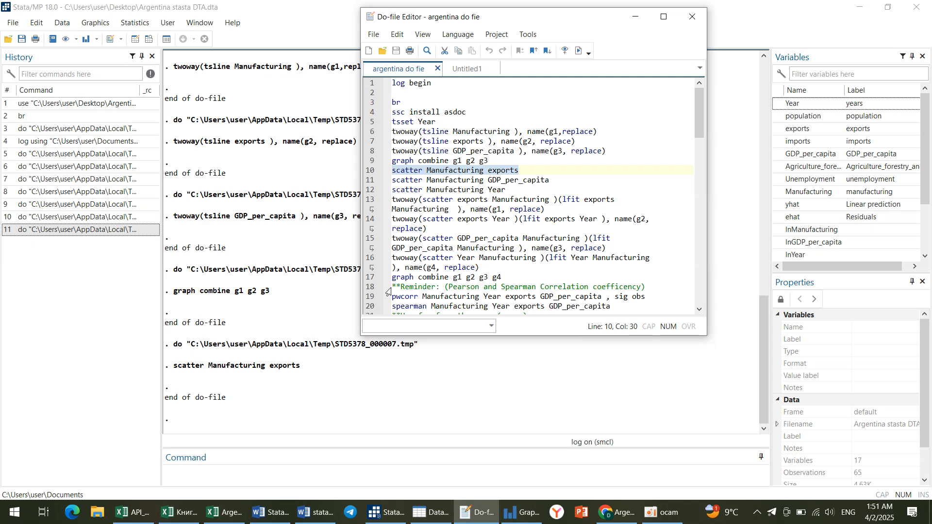
triple_click(552, 179)
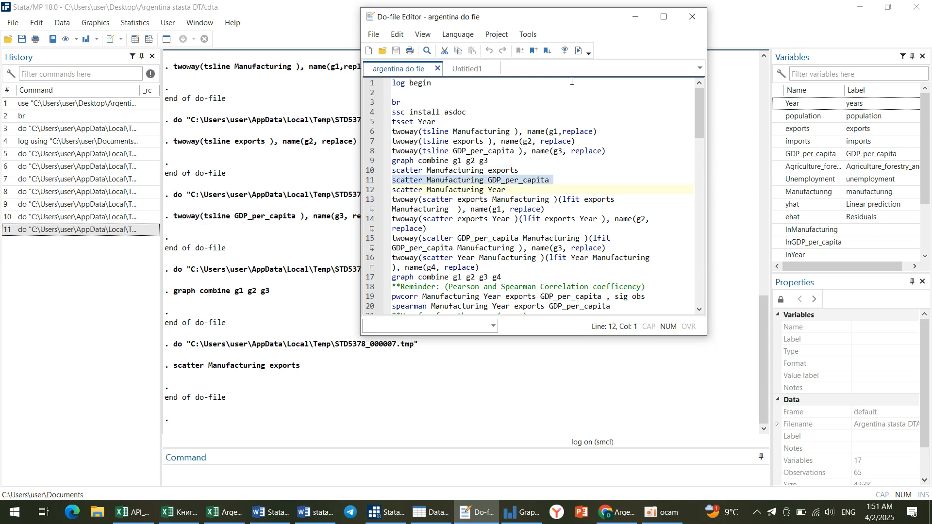
click(580, 50)
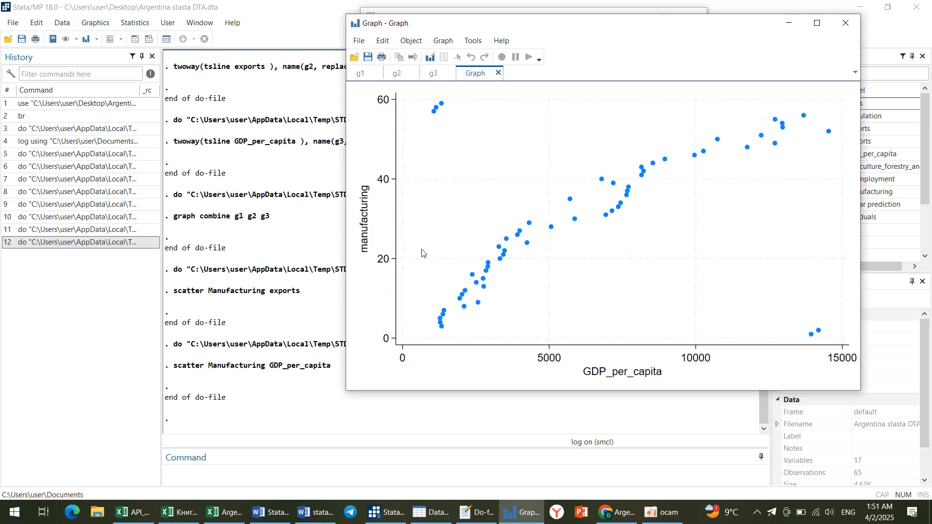
click(790, 23)
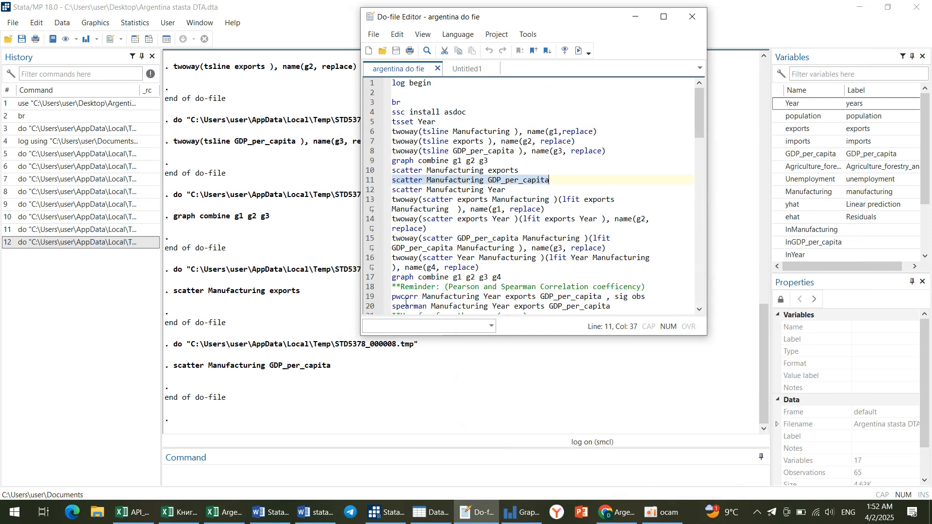
Execute the scatter Manufacturing Year line of the do-file and put the resulting graph away.
click(528, 192)
triple_click(530, 191)
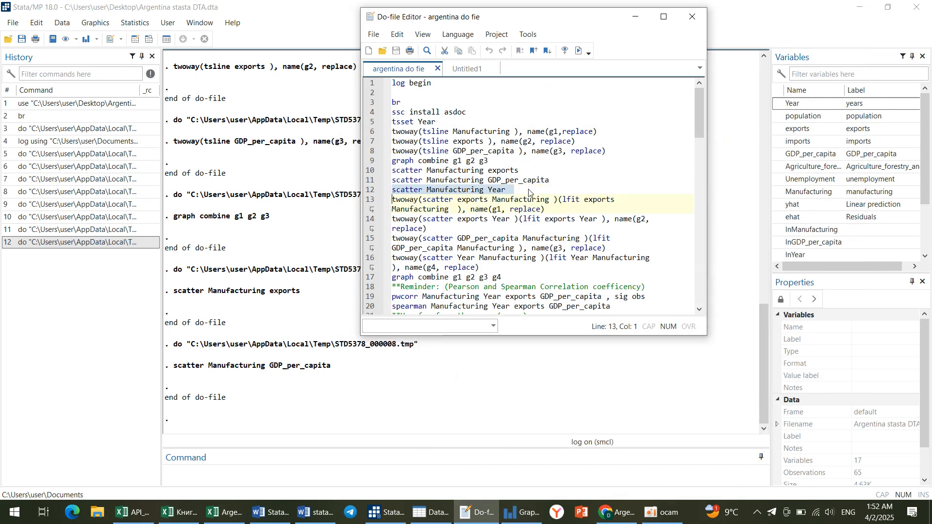
click(579, 51)
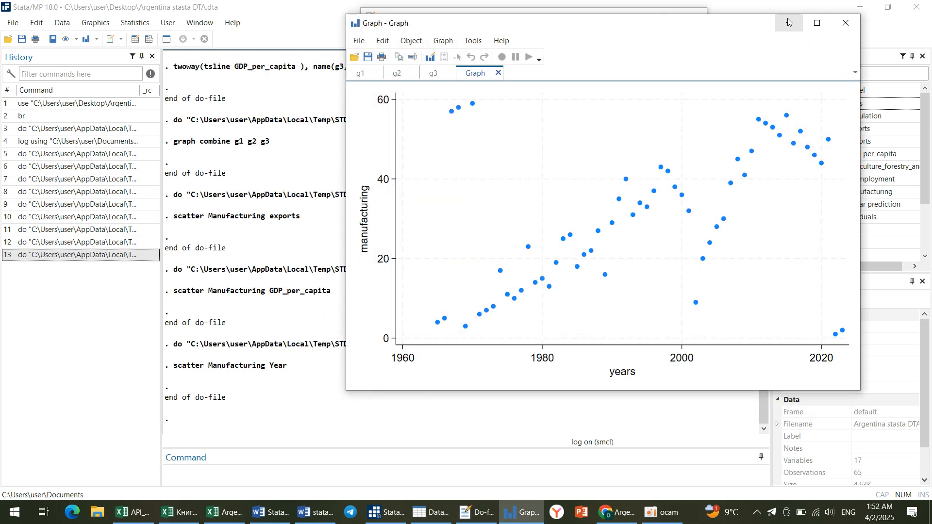
click(788, 22)
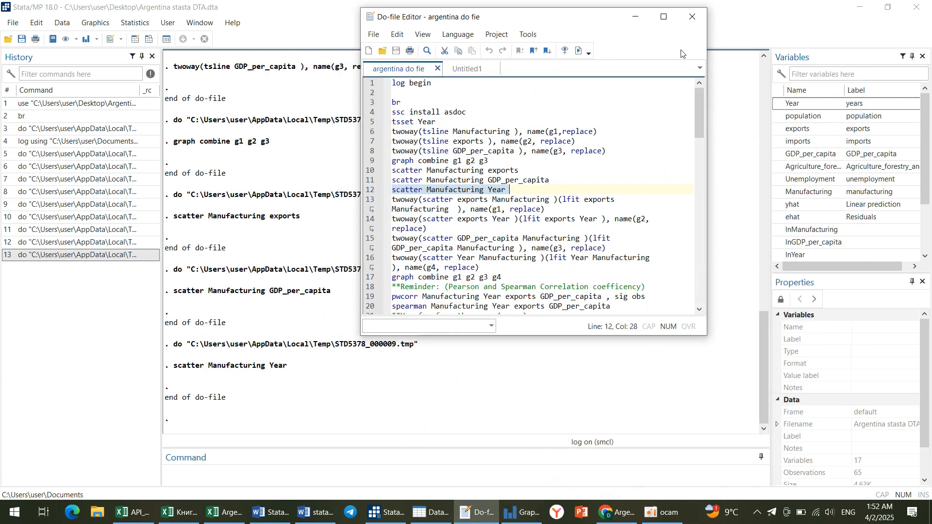
Execute do-file line 13 to plot exports against Manufacturing with a linear fit, named g1 with replace.
click(558, 214)
triple_click(558, 208)
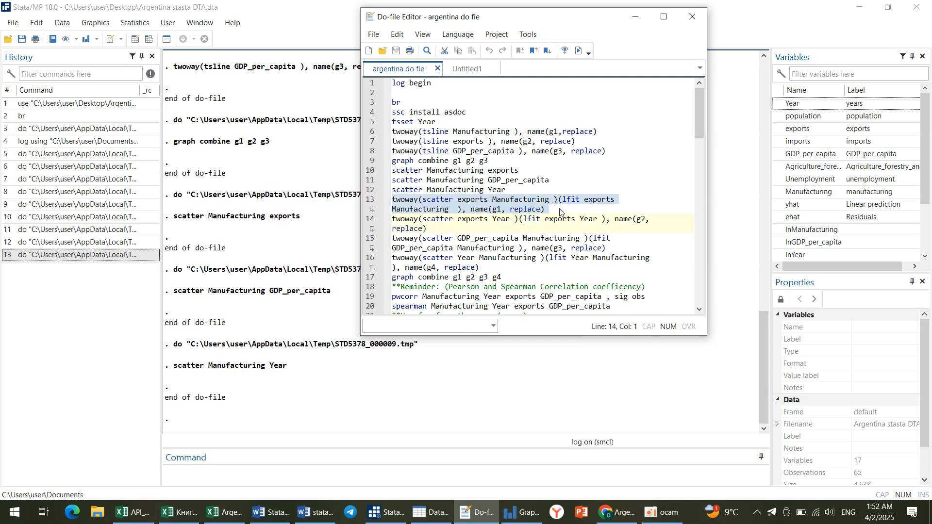
click(579, 50)
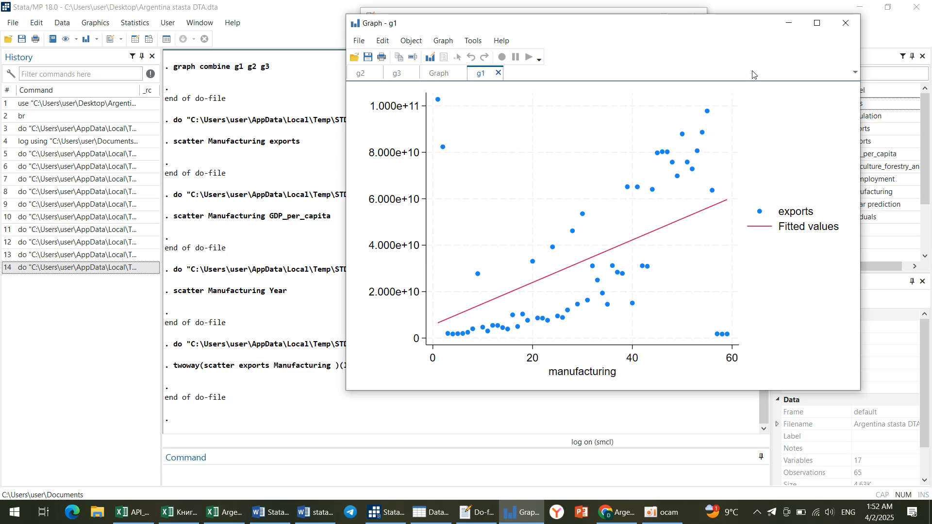
Execute do-file lines 14 and 15 one at a time, plotting exports against Year as g2 and GDP_per_capita against Manufacturing as g3, with linear fits.
click(786, 23)
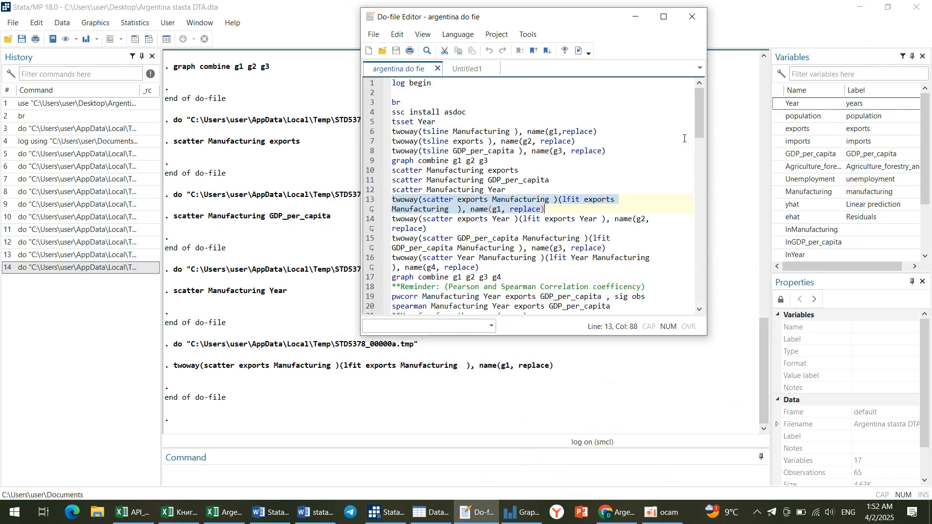
triple_click(448, 230)
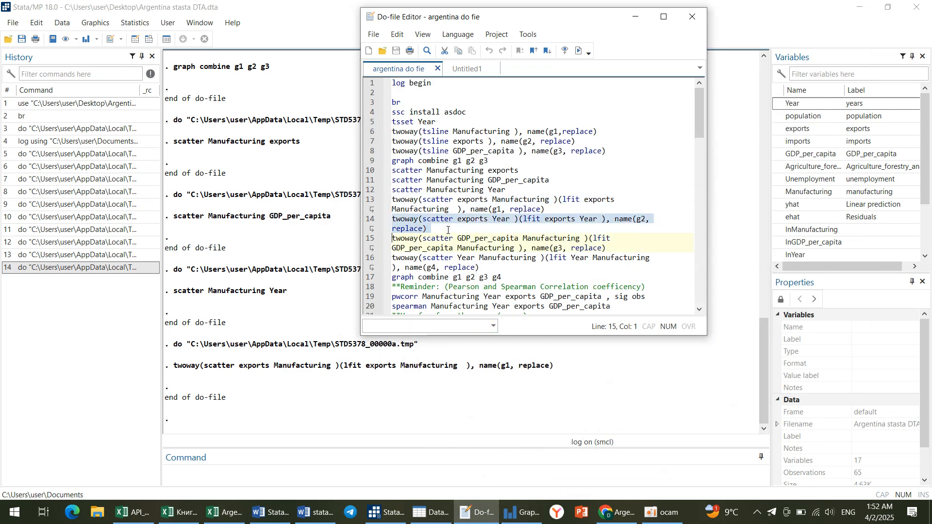
click(578, 51)
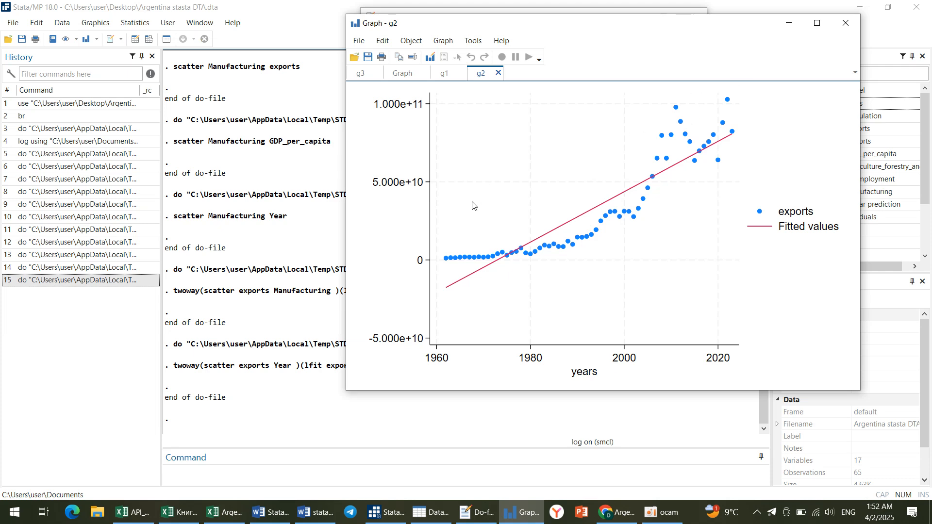
click(788, 23)
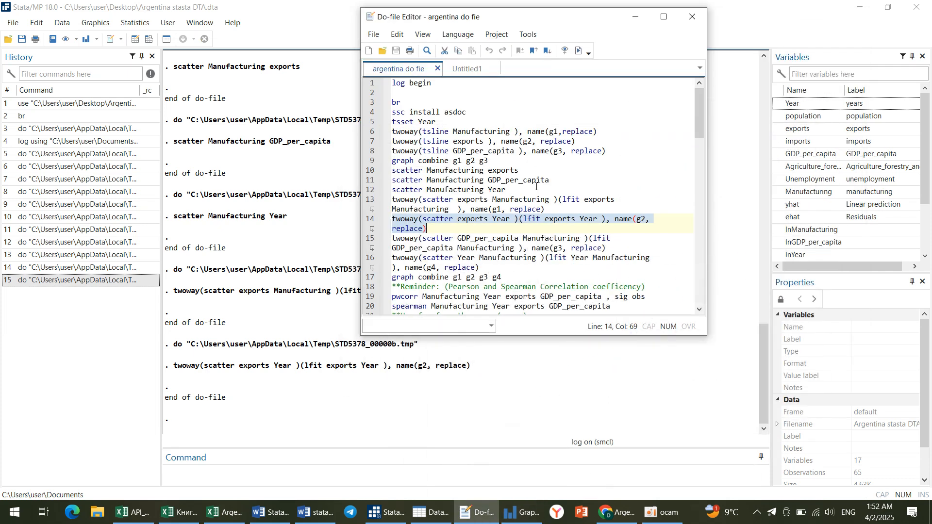
triple_click(612, 242)
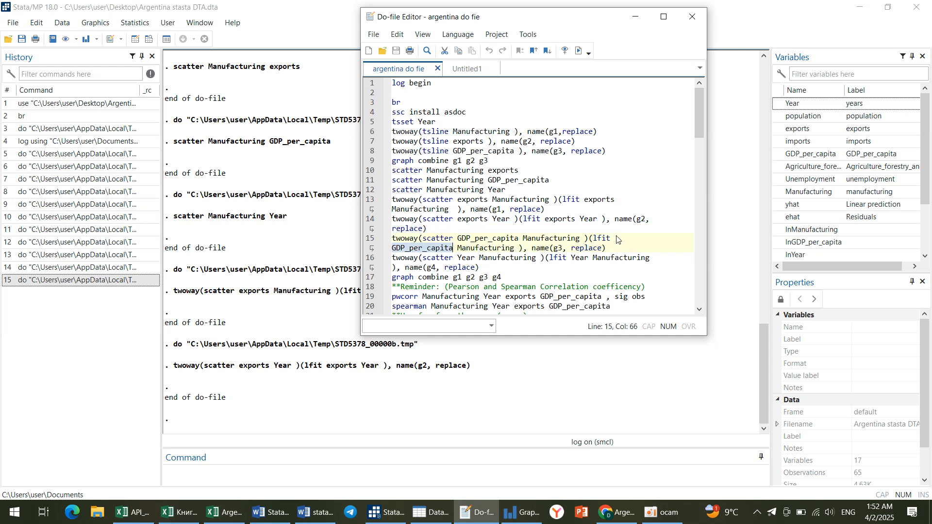
click(578, 50)
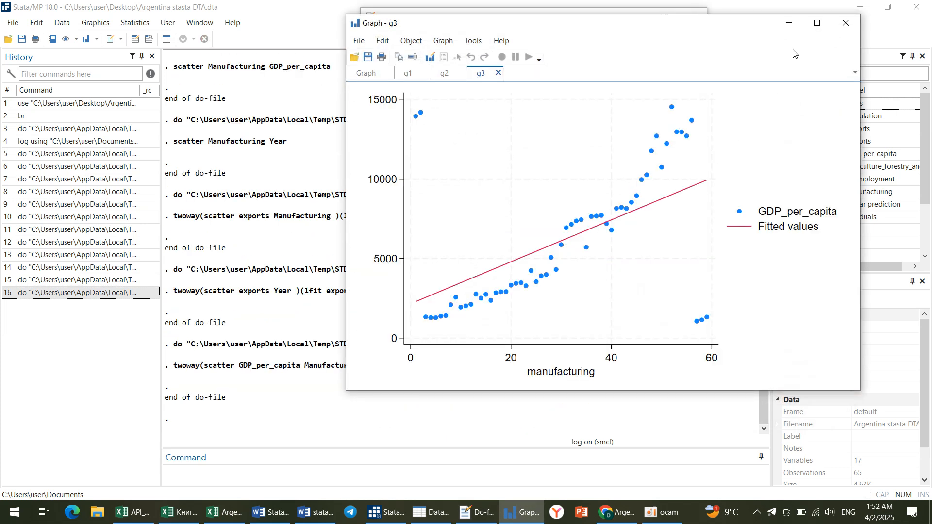
click(788, 23)
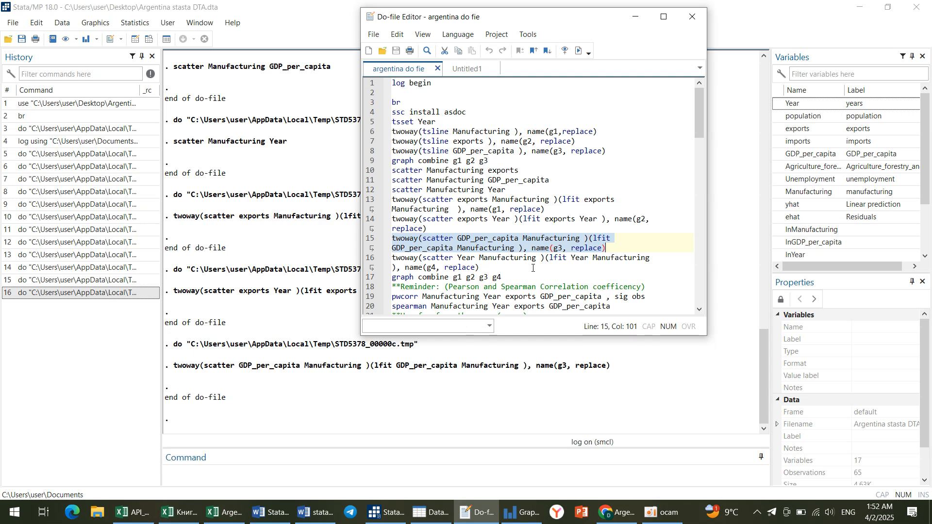
Execute do-file line 16 to plot Year against Manufacturing with a linear fit as g4, and the graph combine g1 g2 g3 g4 line.
triple_click(505, 267)
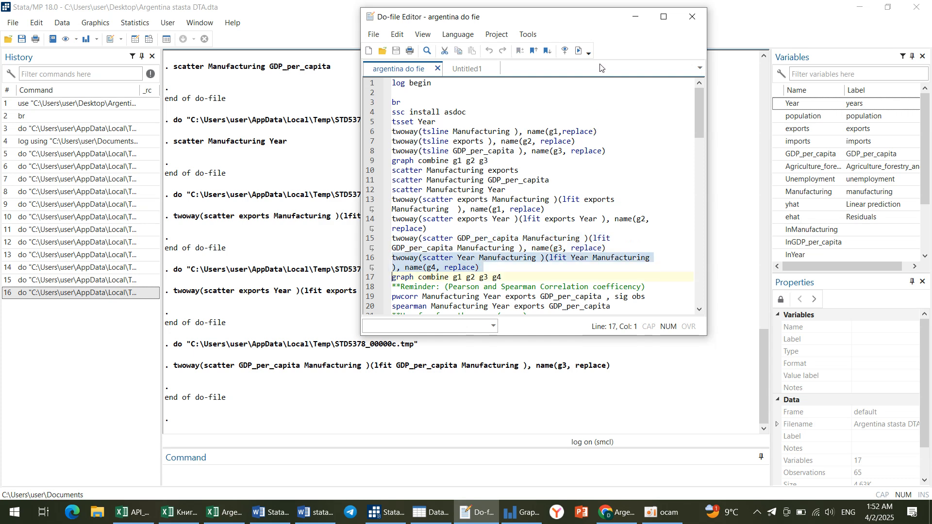
click(578, 51)
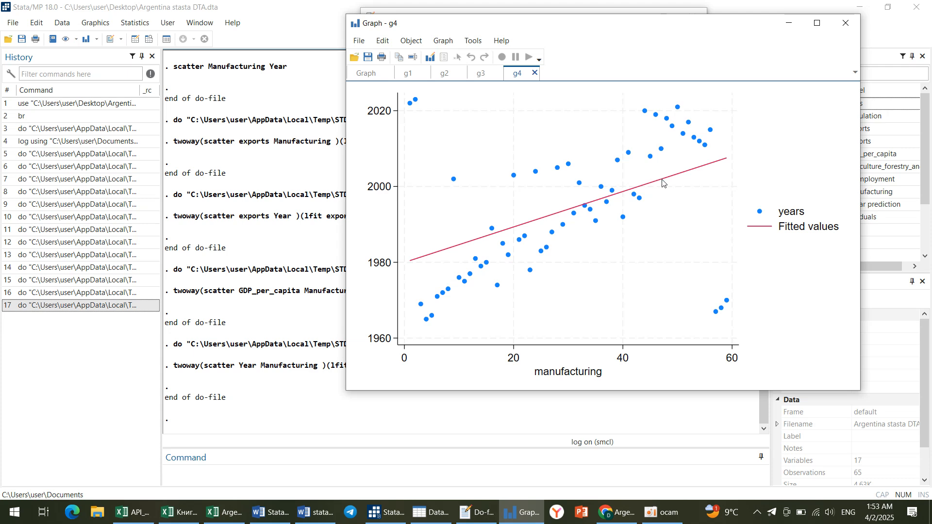
click(797, 27)
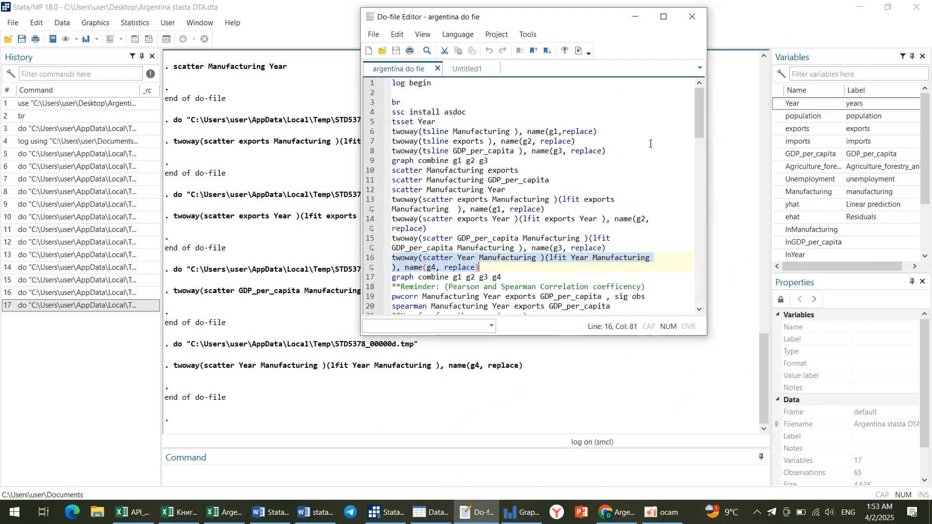
triple_click(507, 280)
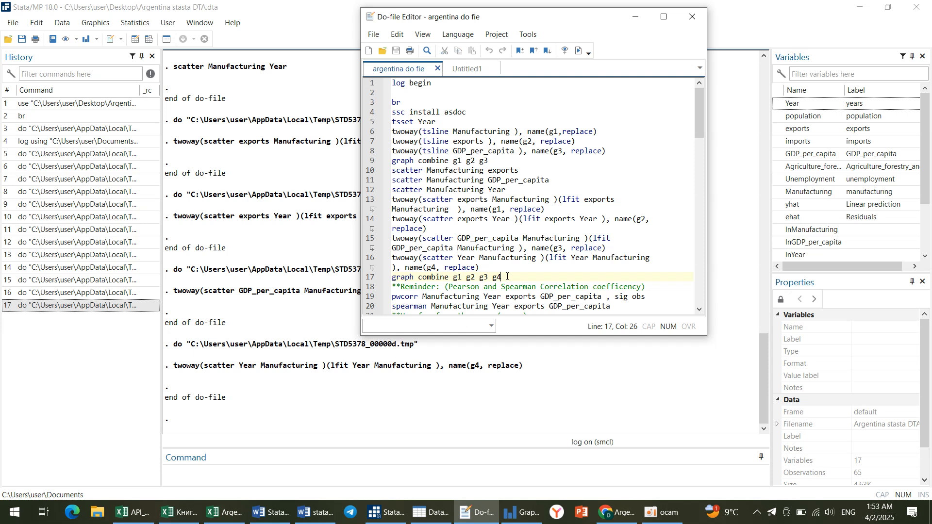
click(578, 51)
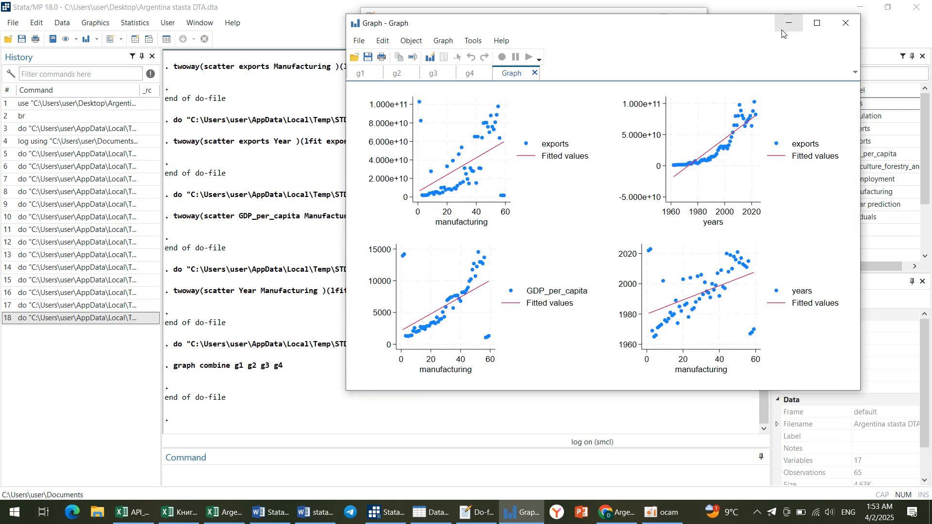
click(789, 24)
Copy the do-file's line 19, pwcorr Manufacturing Year exports GDP_per_capita , sig obs.
scroll(594, 170, down, 4)
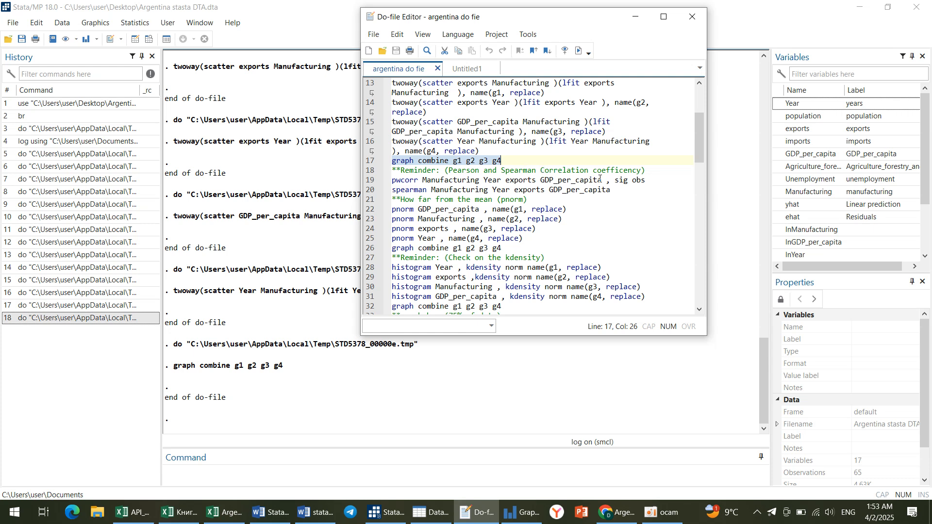
triple_click(652, 180)
key(ctrl+c)
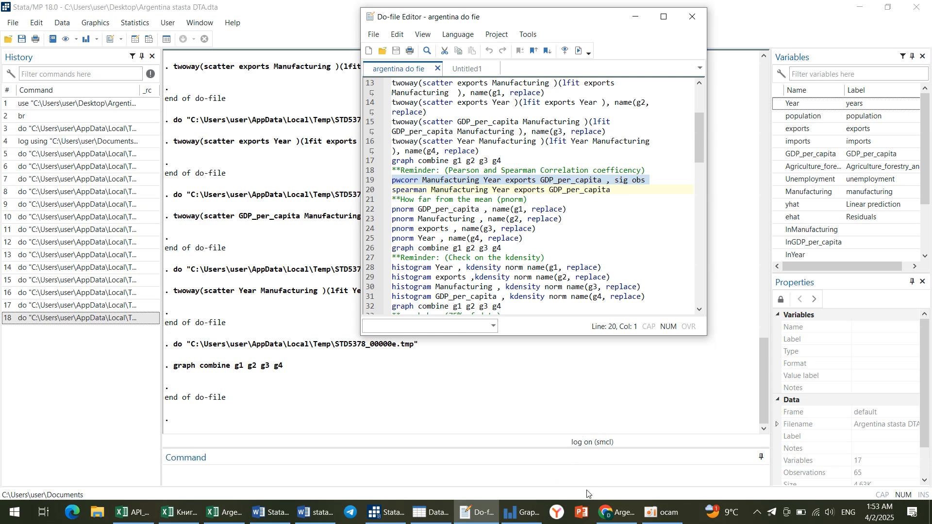
click(663, 510)
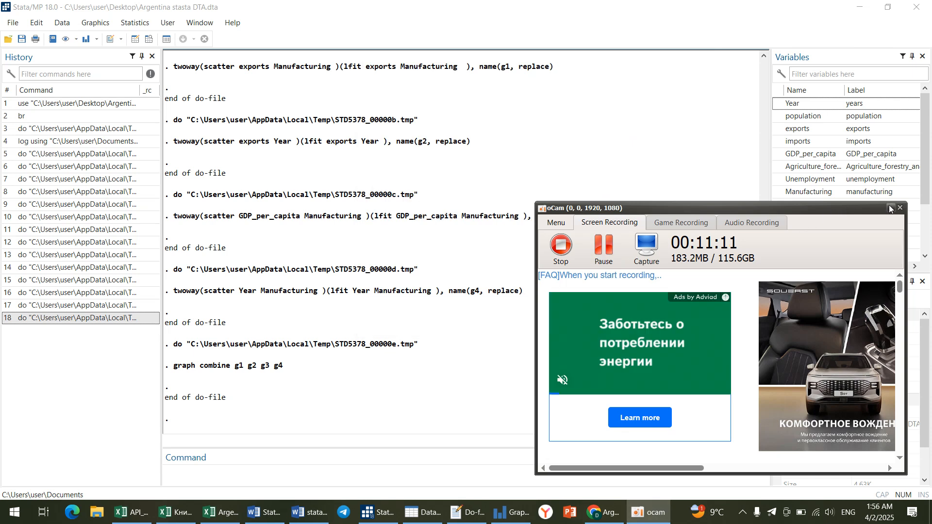
click(889, 208)
click(467, 512)
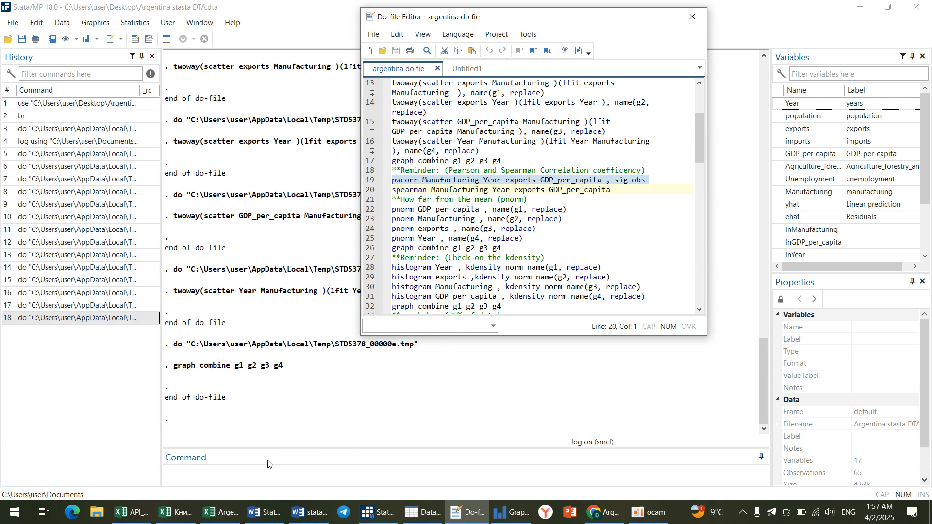
Run the copied pairwise correlation of Manufacturing, Year, exports and GDP_per_capita with the sig and obs options as a direct command.
click(252, 472)
key(ctrl+v)
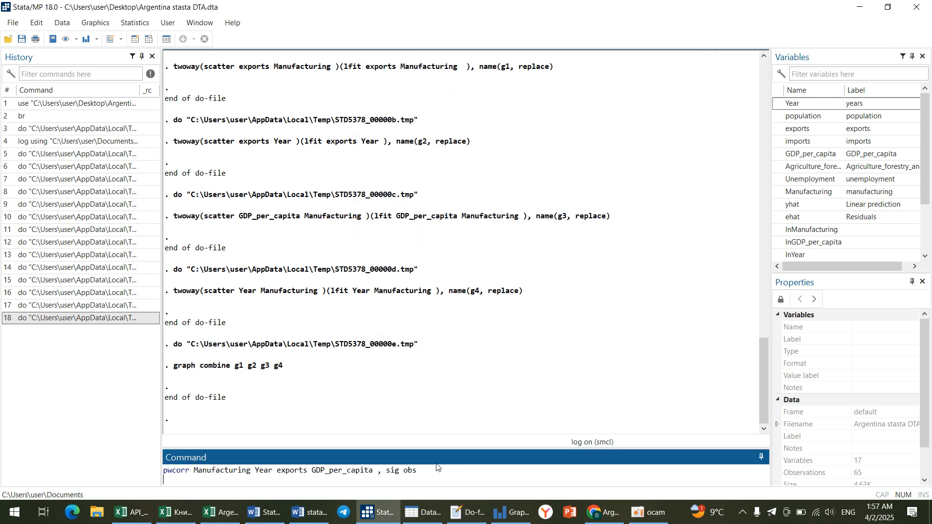
key(Return)
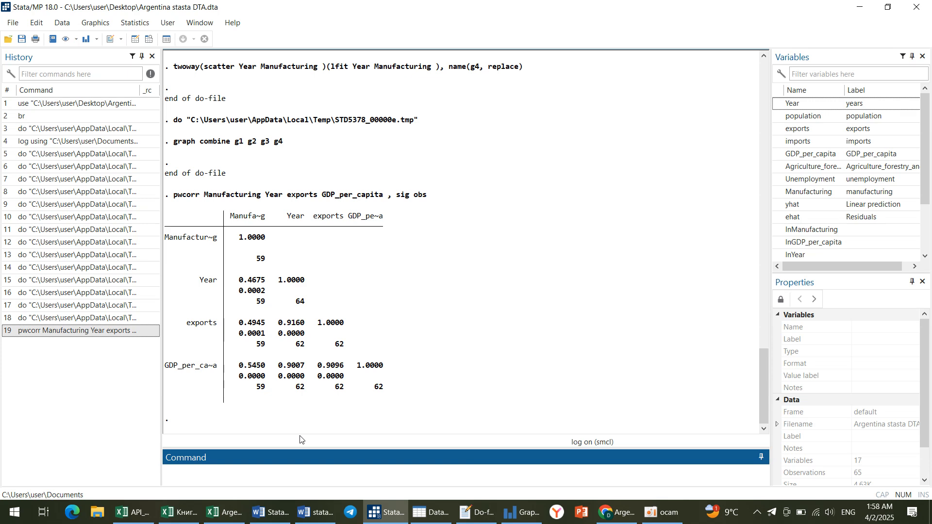
Copy the do-file line spearman Manufacturing Year exports GDP_per_capita and run it as a direct command.
click(472, 512)
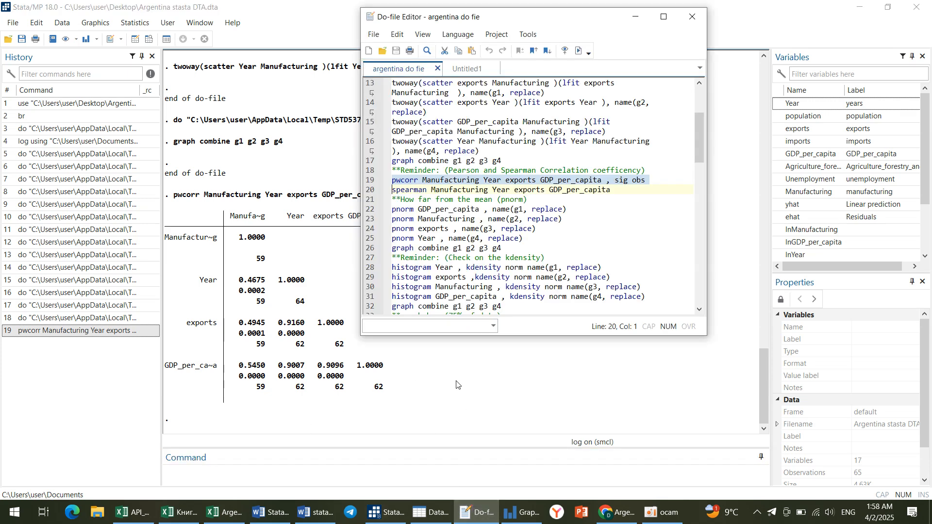
double_click(617, 191)
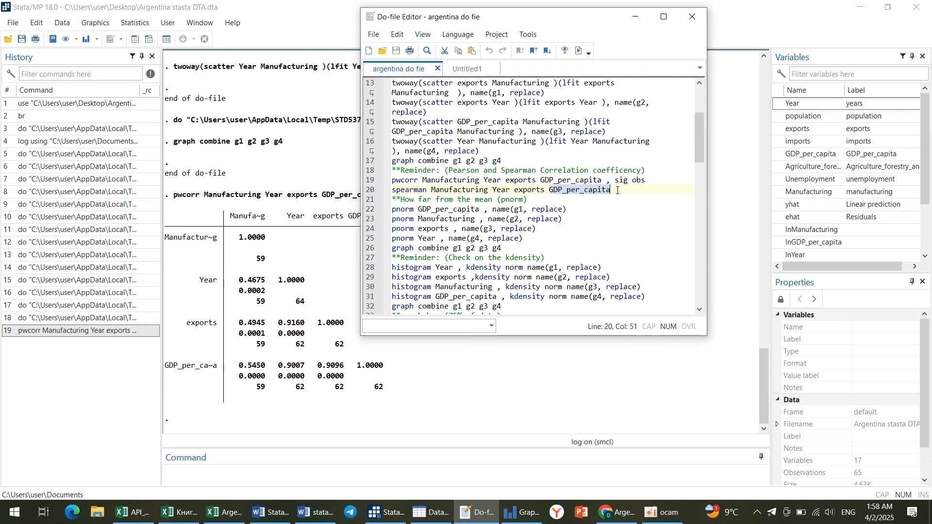
triple_click(617, 190)
key(ctrl+c)
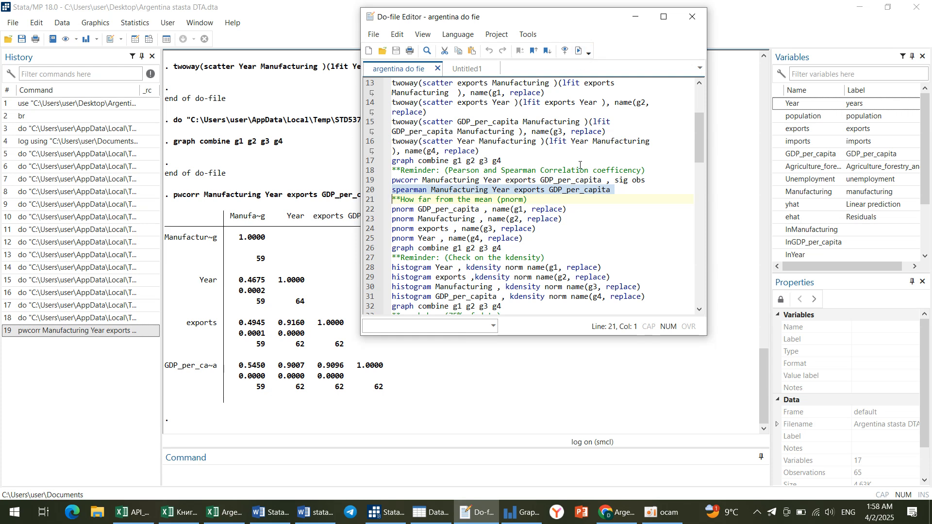
click(246, 474)
key(ctrl+v)
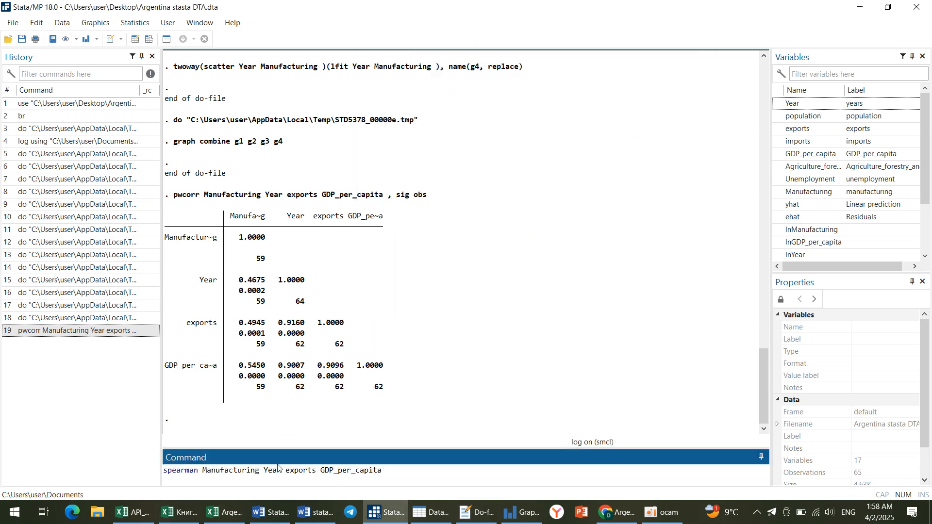
key(Return)
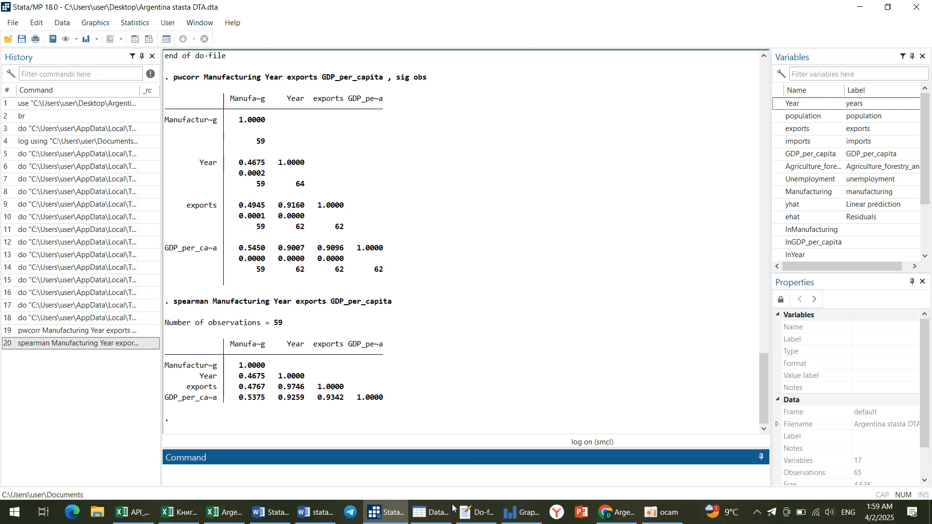
Execute the do-file line pnorm GDP_per_capita , name(g1, replace) and put the resulting graph away.
click(477, 512)
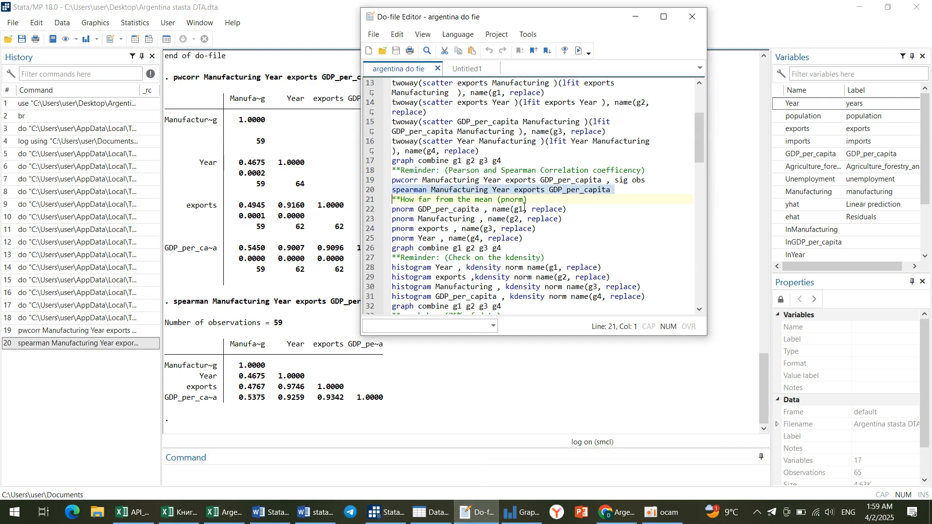
triple_click(566, 210)
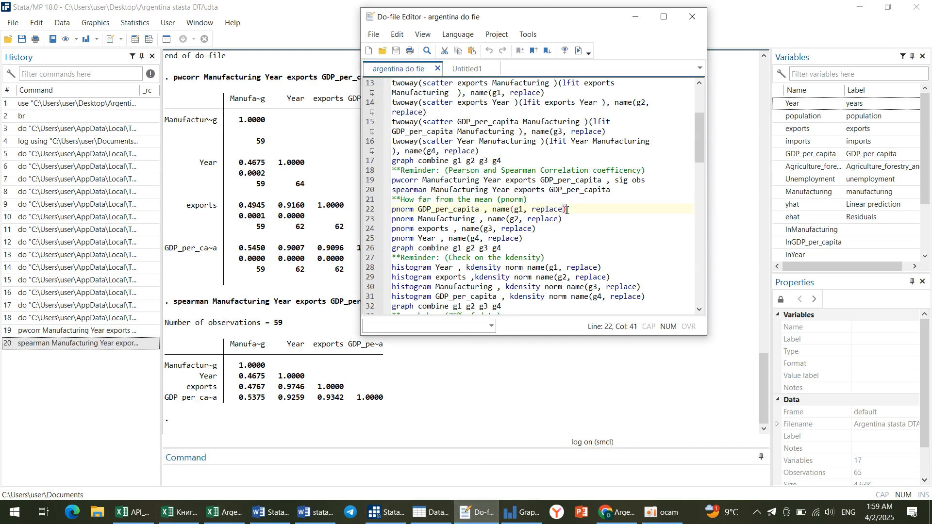
click(580, 53)
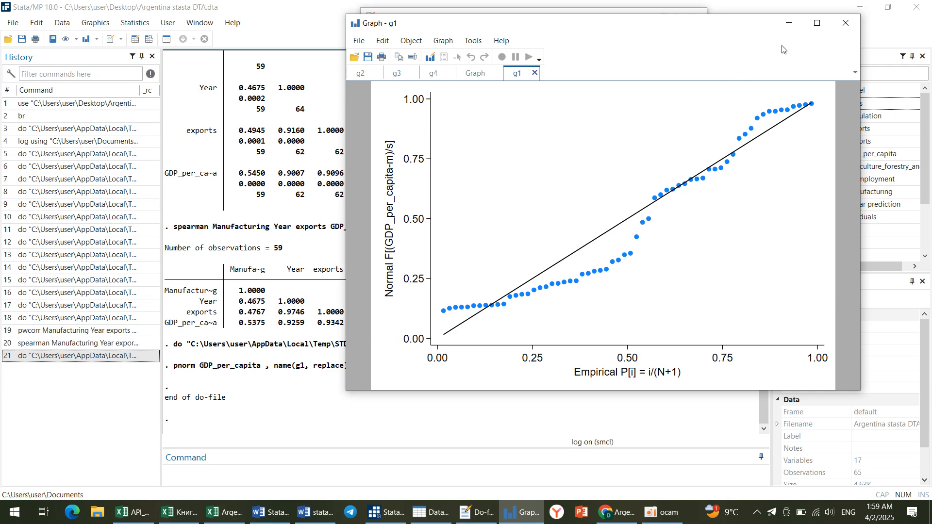
click(788, 23)
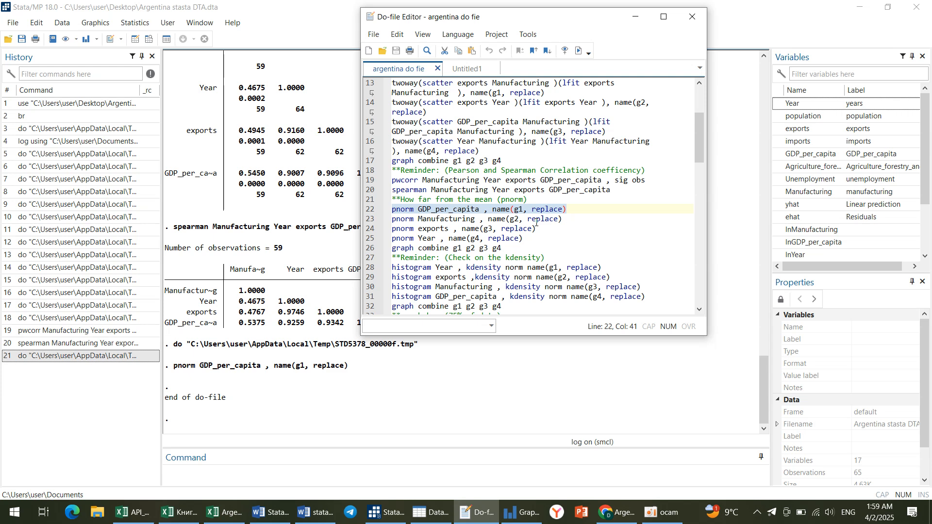
scroll(490, 248, down, 12)
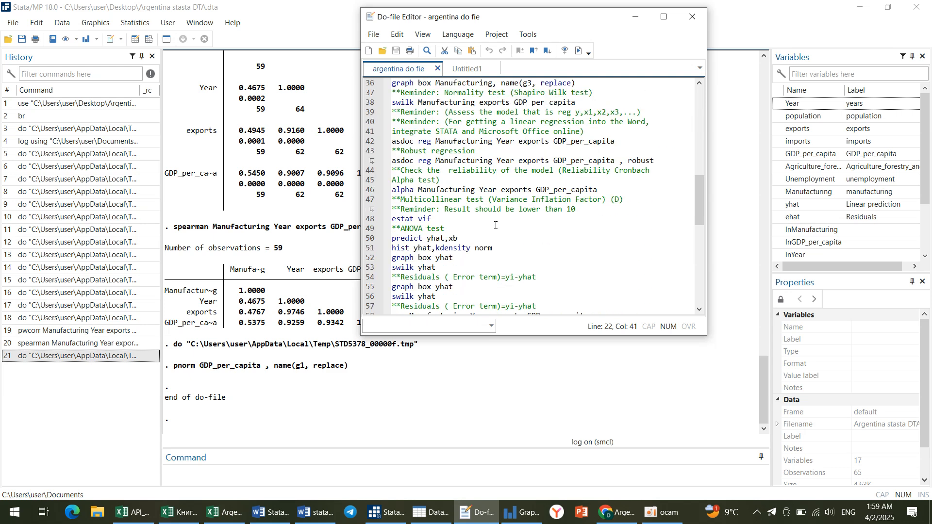
scroll(452, 180, up, 16)
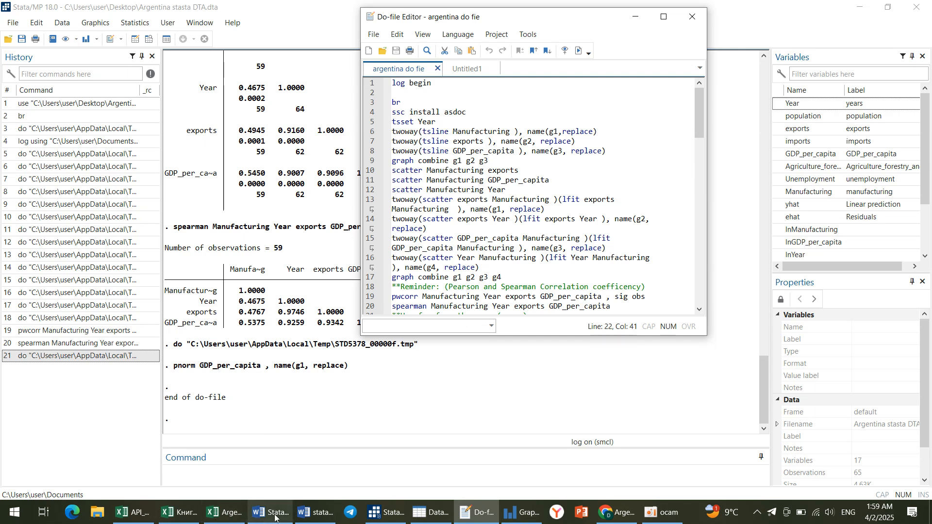
Switch to the stata word Argentina document in Word and find the written interpretation of the GDP per capita normal probability plot.
click(299, 514)
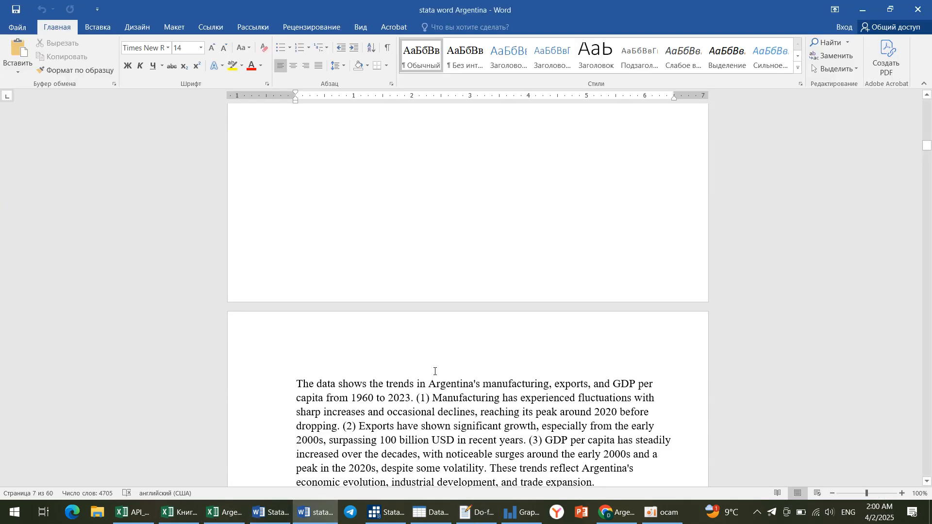
scroll(427, 349, down, 20)
scroll(446, 307, down, 20)
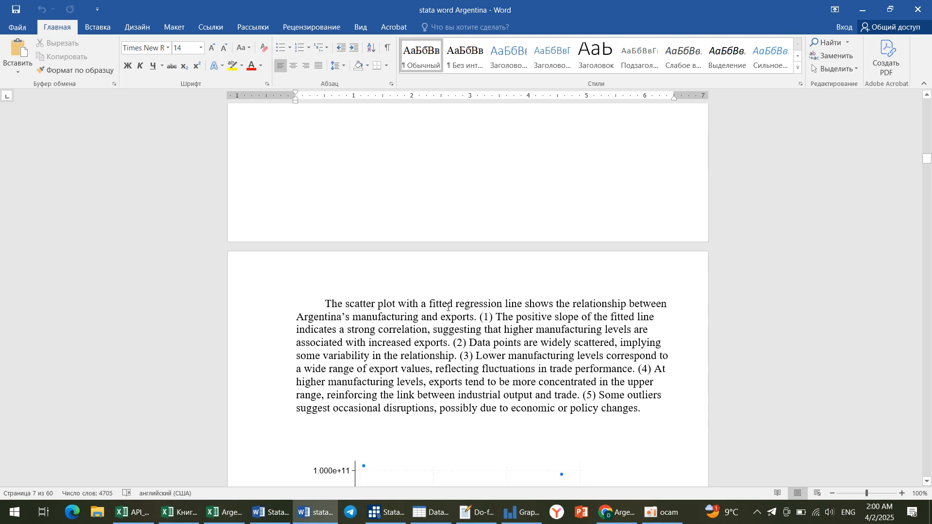
scroll(445, 313, down, 20)
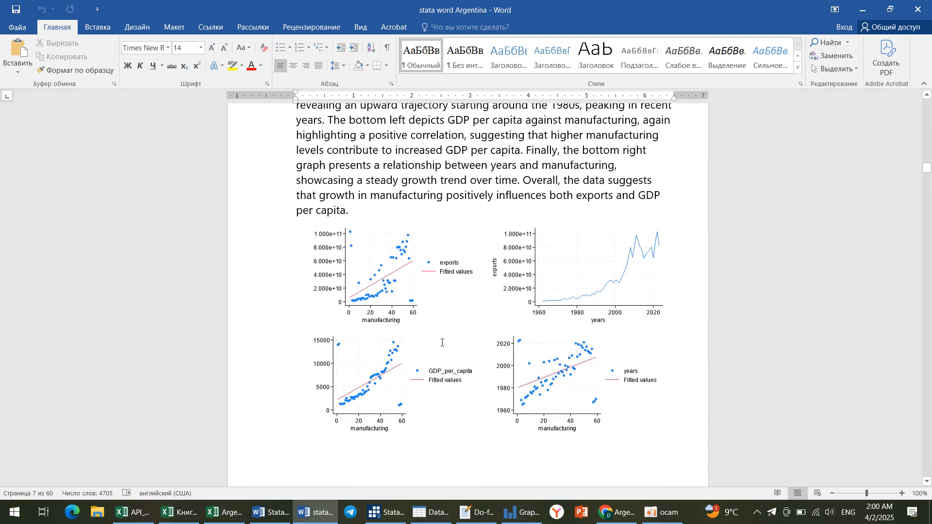
scroll(438, 358, down, 20)
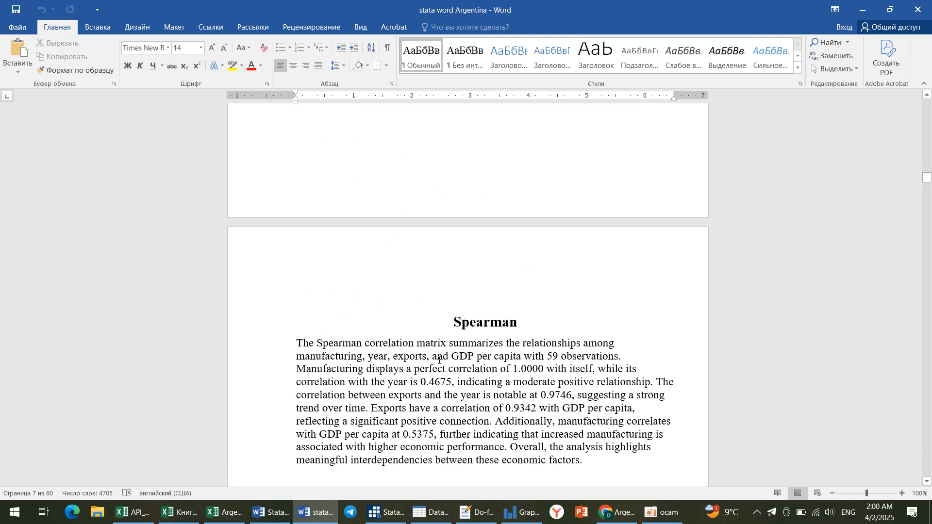
scroll(439, 372, down, 15)
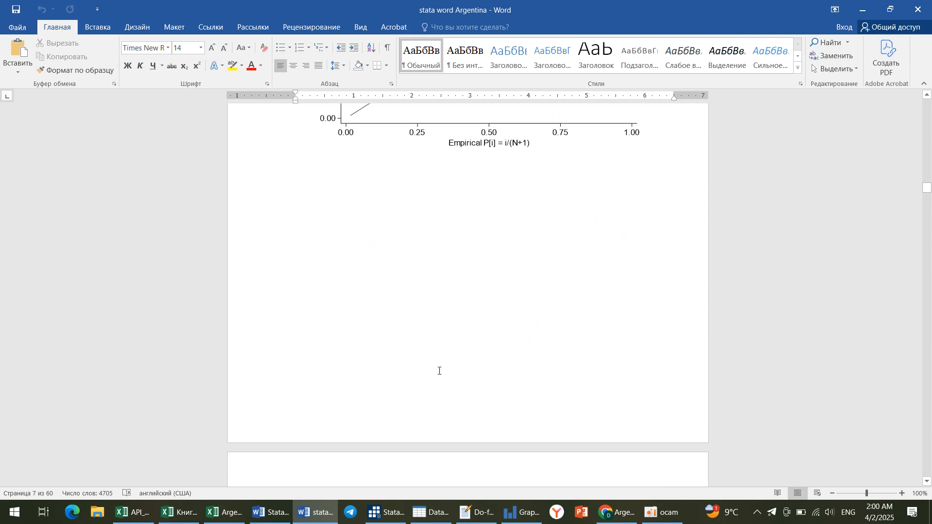
scroll(438, 370, up, 10)
scroll(432, 309, up, 6)
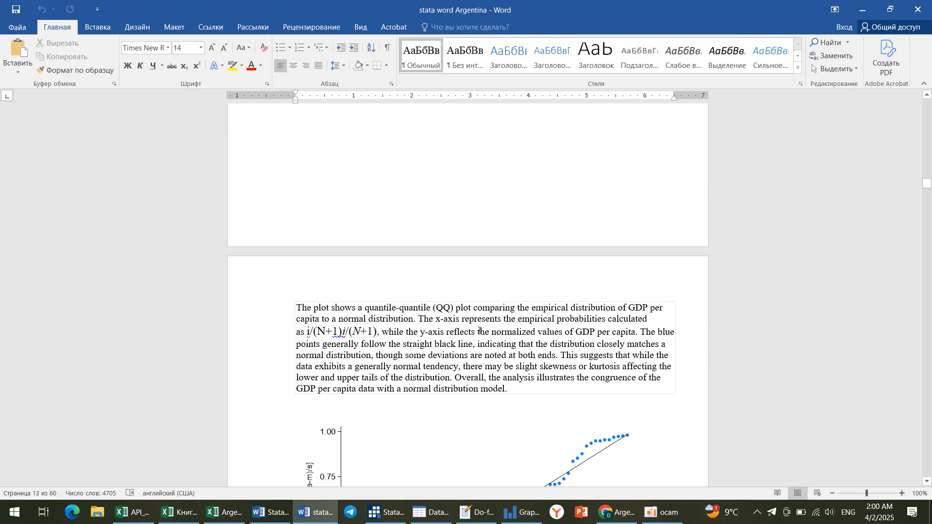
Examine the report's Histogram section for Year, including its explanation, the histogram command and the resulting graph.
scroll(480, 331, down, 15)
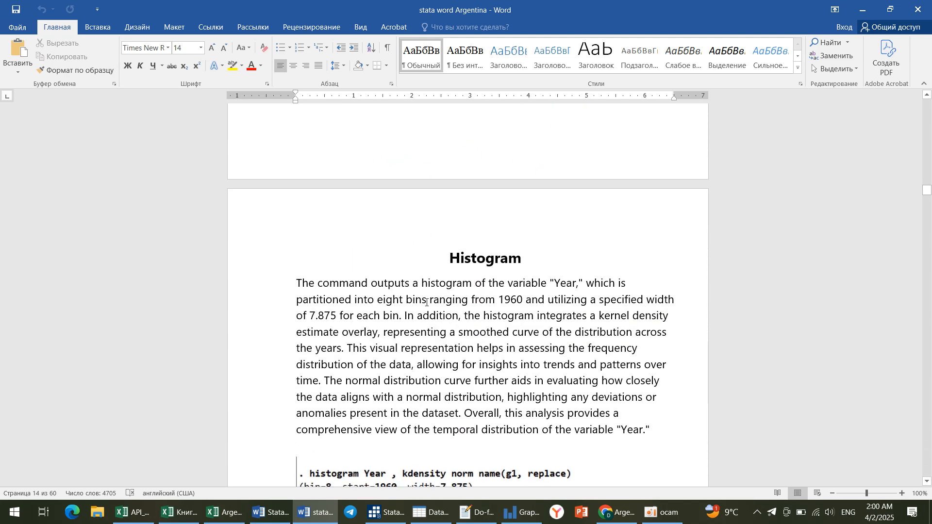
scroll(426, 302, down, 12)
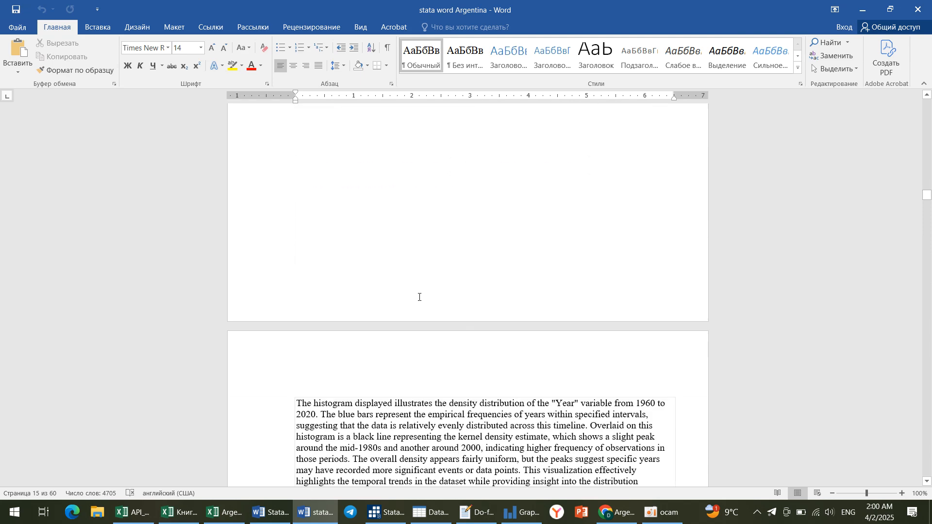
scroll(420, 295, down, 9)
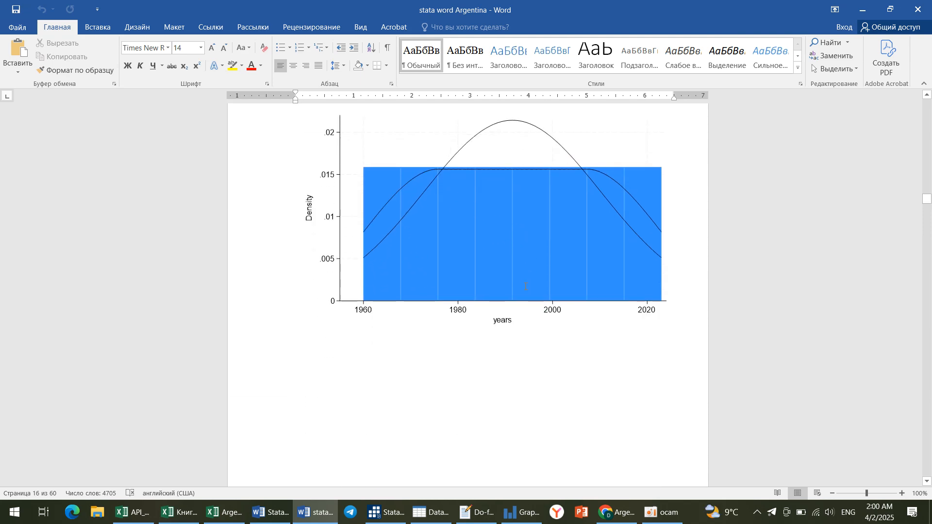
scroll(523, 287, up, 10)
scroll(424, 282, up, 5)
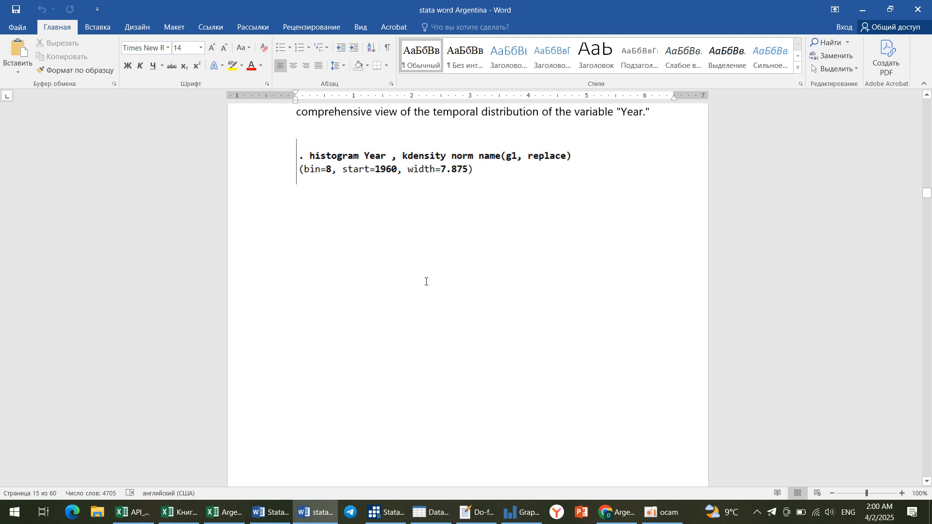
scroll(426, 281, down, 5)
scroll(388, 274, up, 6)
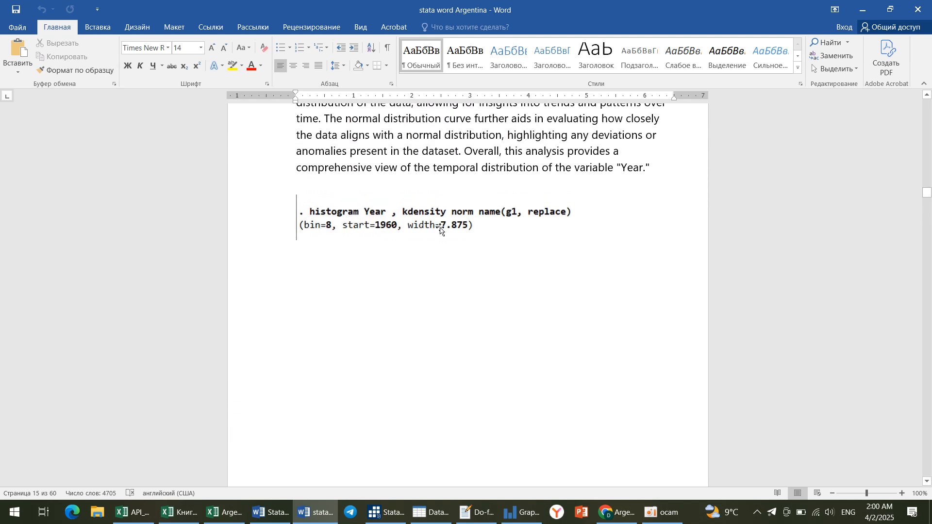
scroll(437, 224, up, 2)
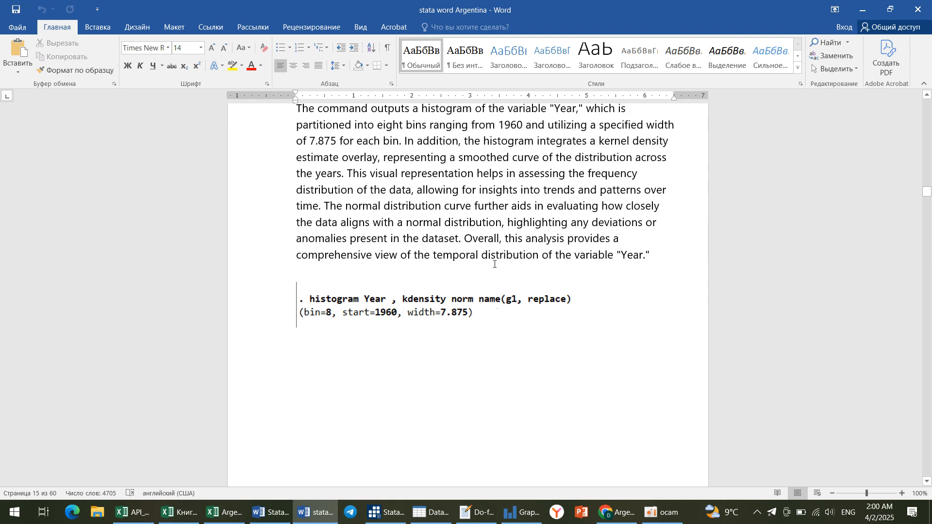
scroll(493, 266, down, 6)
Look over the report's remaining histograms, the combined graph and the box plots of Year and exports.
scroll(492, 270, down, 20)
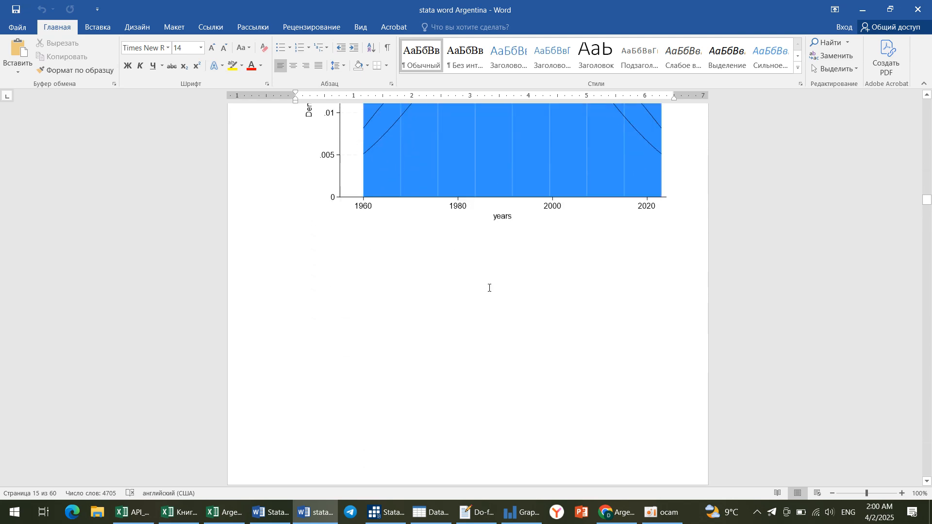
scroll(487, 333, down, 20)
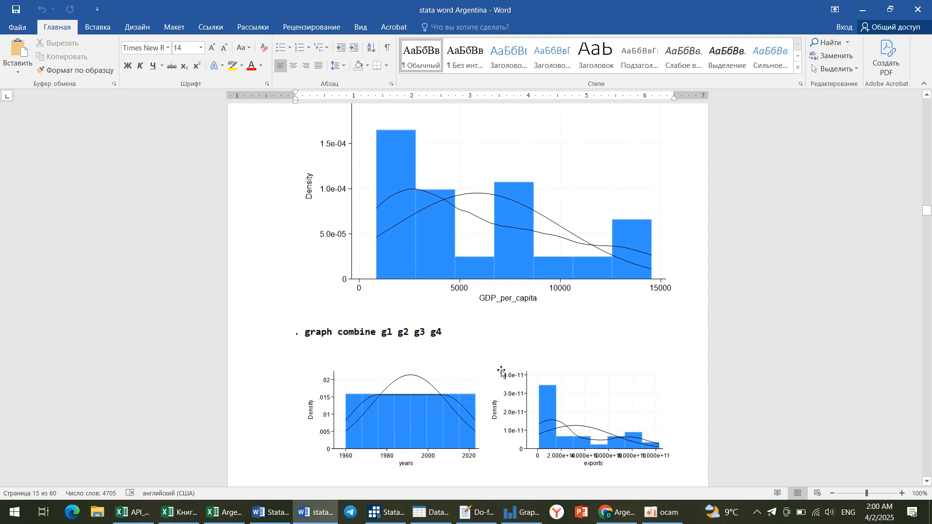
scroll(477, 367, down, 20)
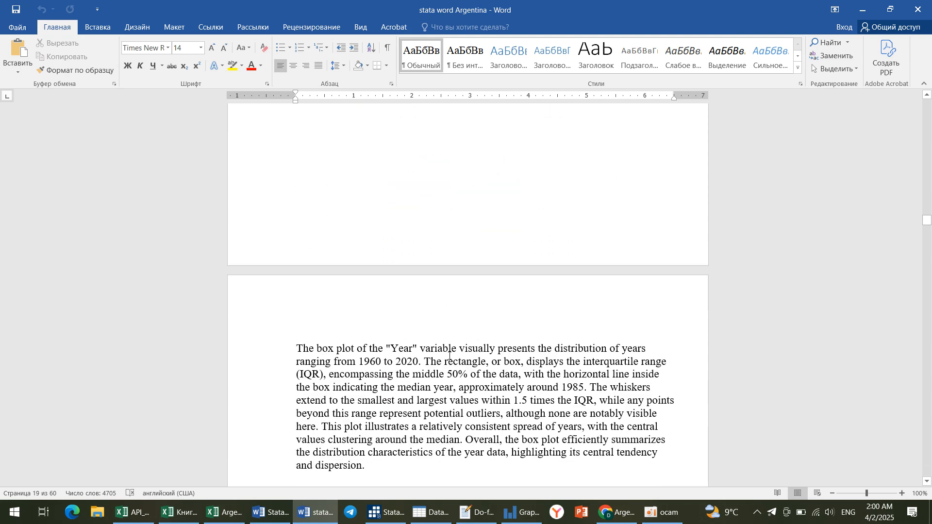
scroll(441, 359, down, 20)
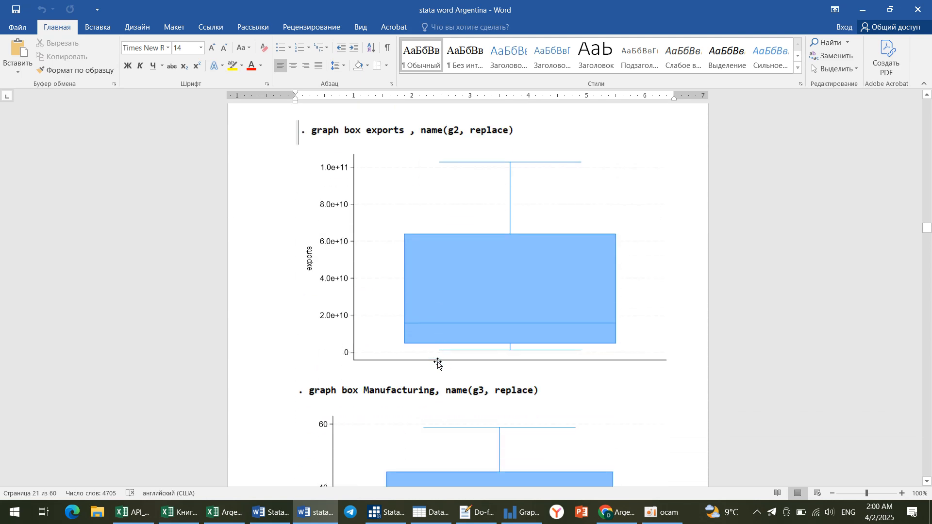
scroll(433, 355, up, 20)
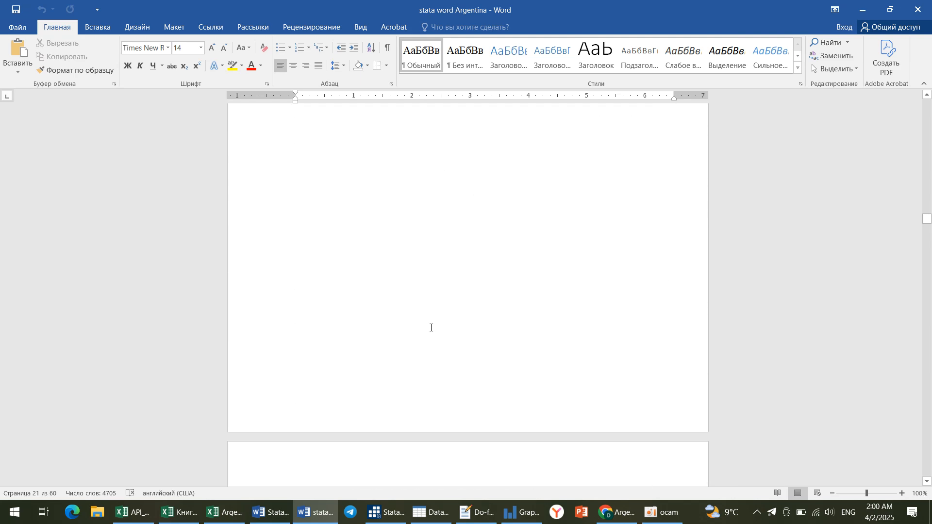
scroll(421, 371, up, 3)
Switch to Stata, execute the do-file line histogram Year , kdensity norm name(g1, replace) and put the resulting graph away.
click(386, 511)
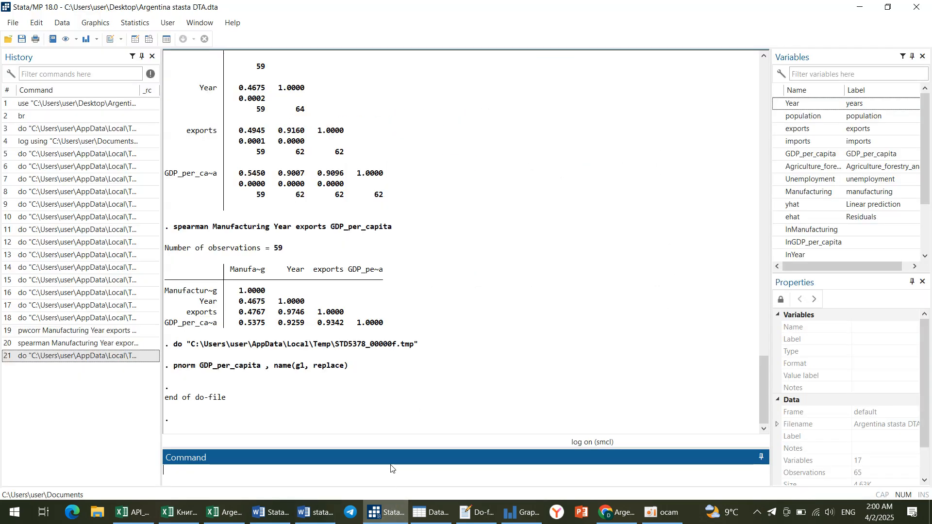
click(485, 511)
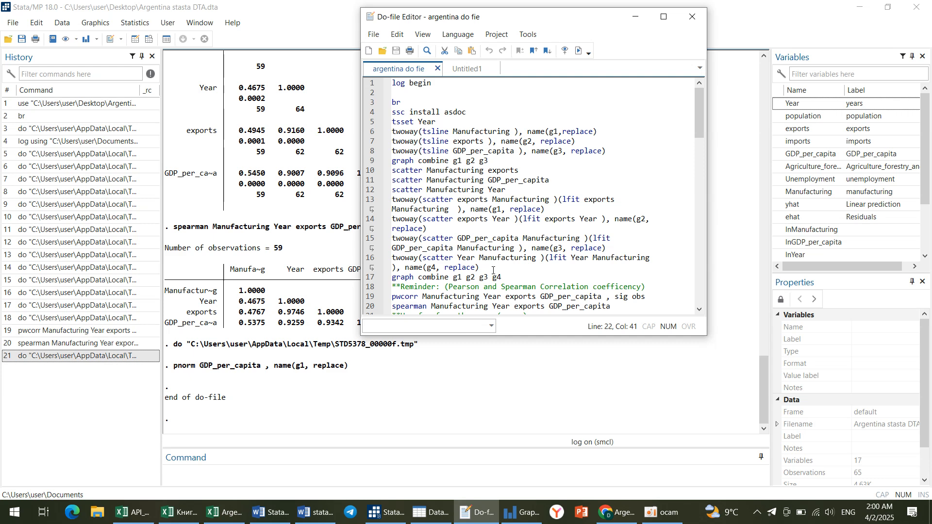
scroll(488, 244, down, 4)
scroll(488, 244, down, 10)
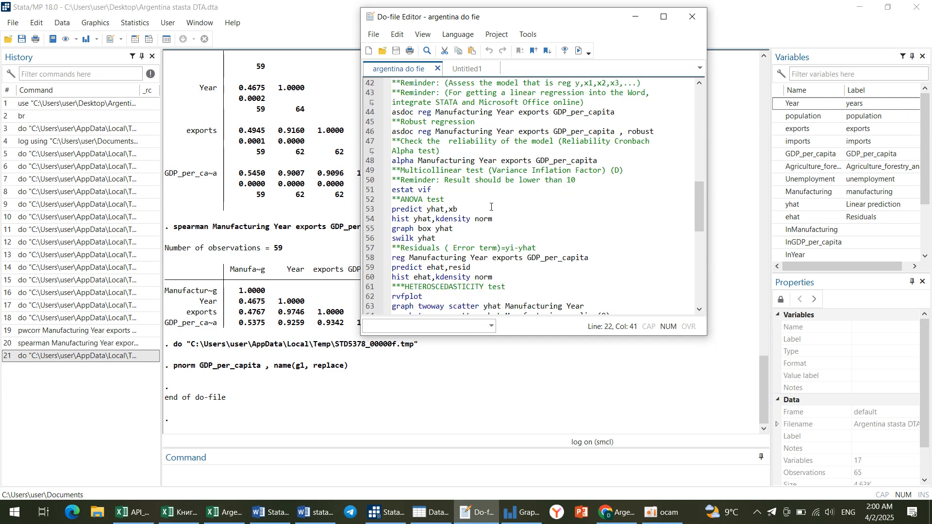
scroll(488, 211, up, 9)
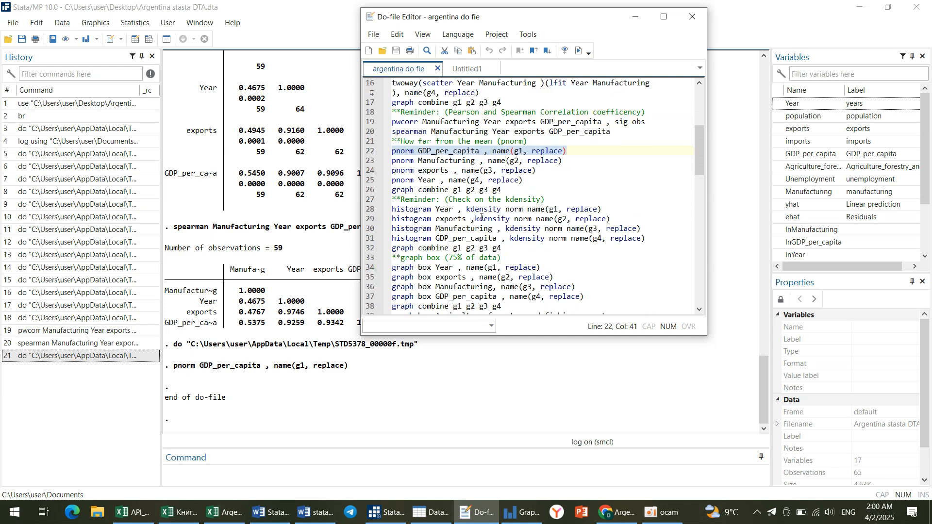
click(600, 208)
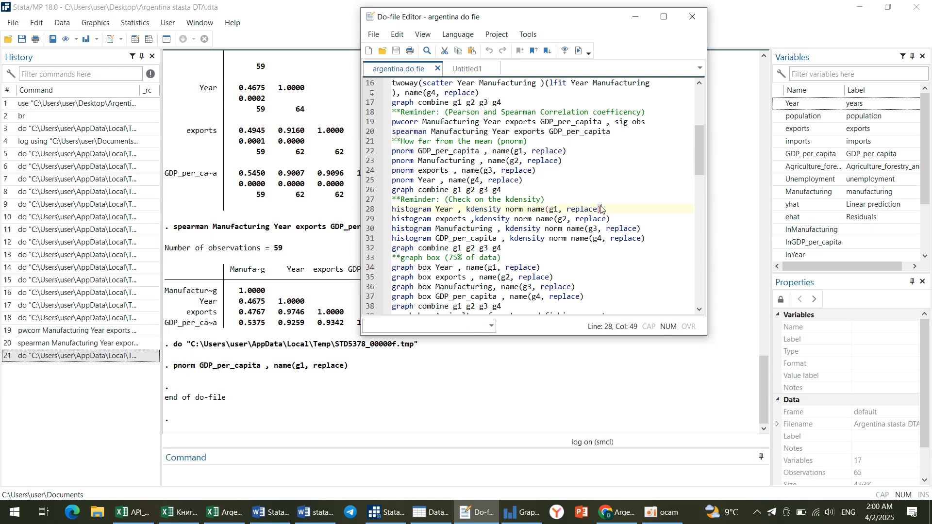
triple_click(606, 208)
click(578, 50)
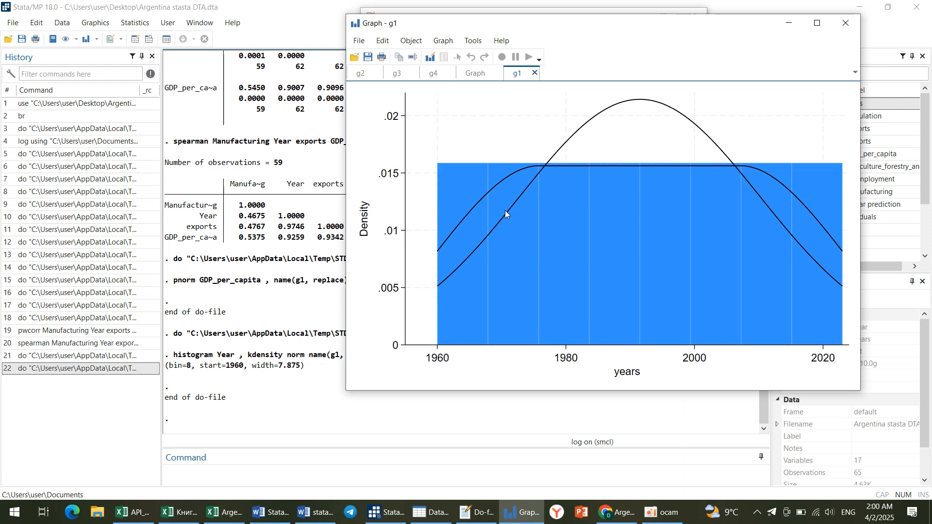
click(662, 512)
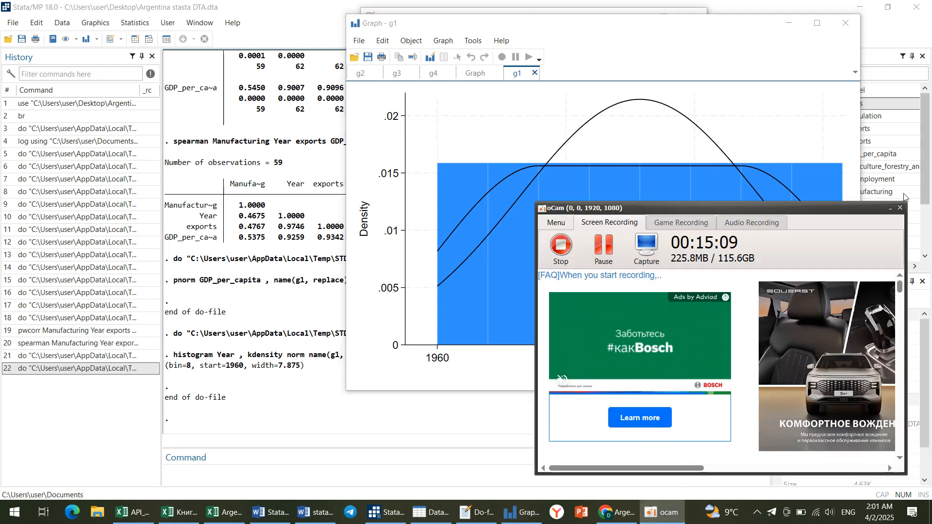
click(890, 208)
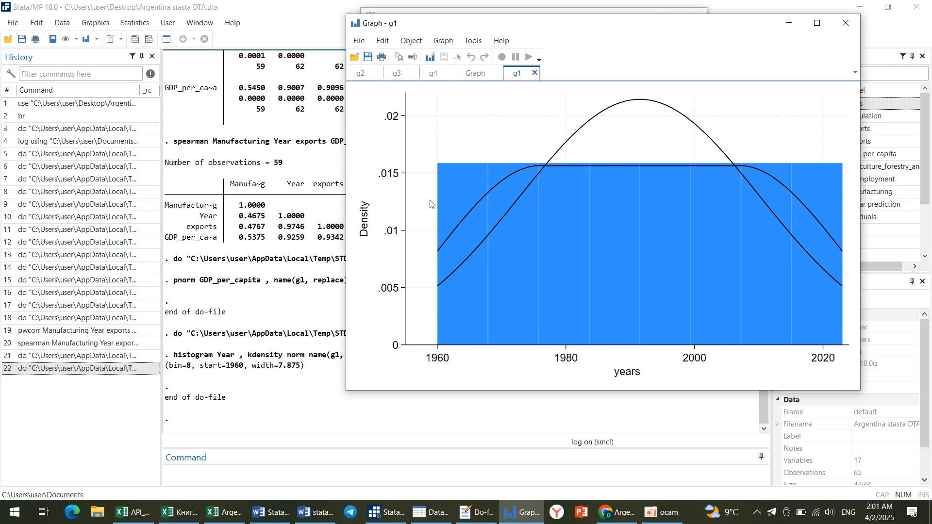
click(788, 22)
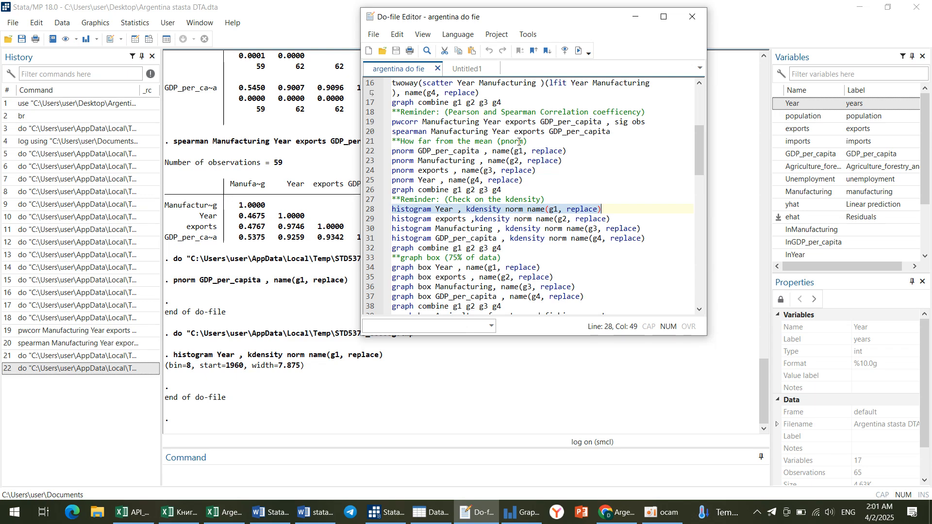
Review the do-file's commands from the graphs through the regression and heteroscedasticity tests, and put the Do-file Editor away.
scroll(519, 192, down, 19)
scroll(499, 210, up, 20)
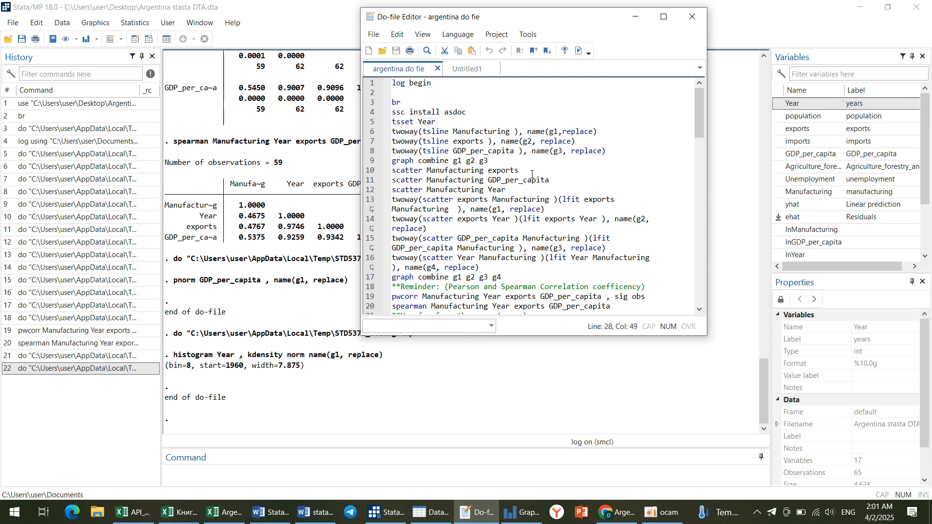
scroll(532, 173, down, 4)
click(512, 157)
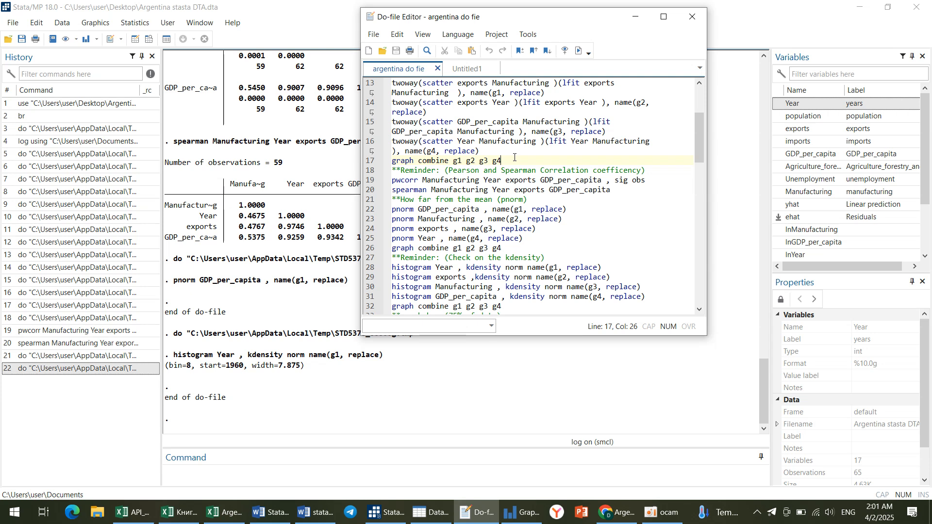
scroll(517, 165, down, 2)
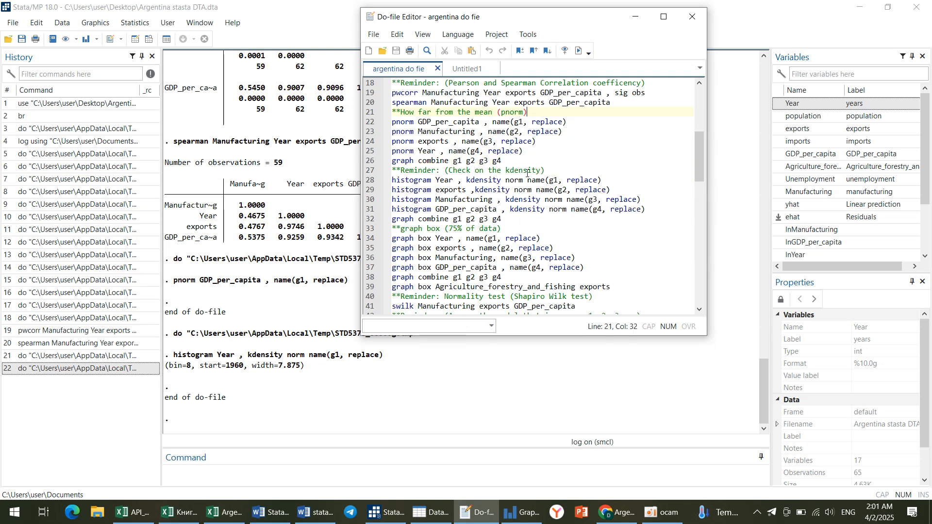
scroll(522, 222, down, 5)
scroll(548, 224, down, 14)
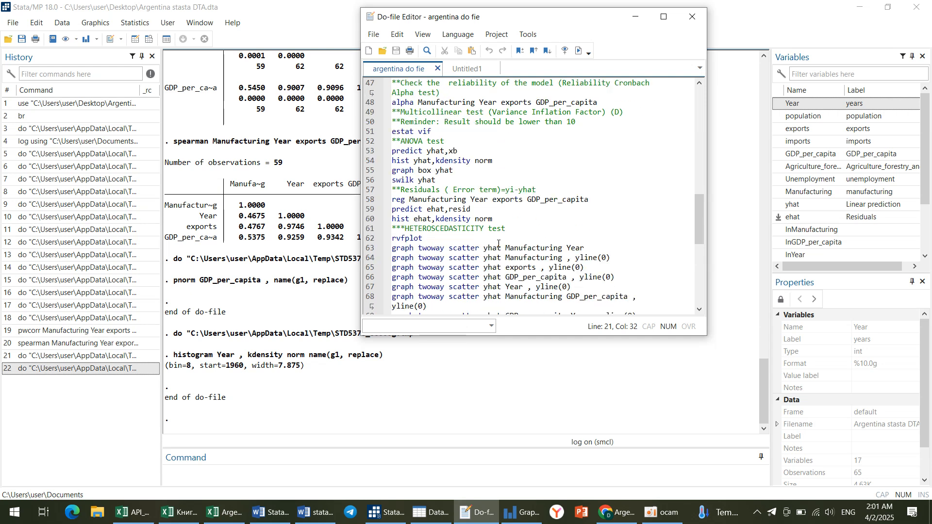
click(635, 17)
Close the running argentina log.smcl log file.
click(9, 38)
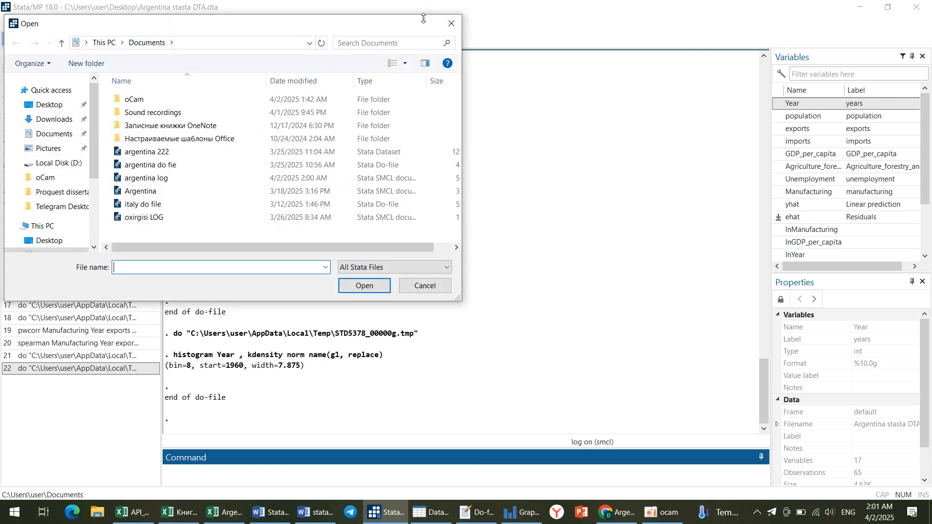
click(451, 24)
click(12, 22)
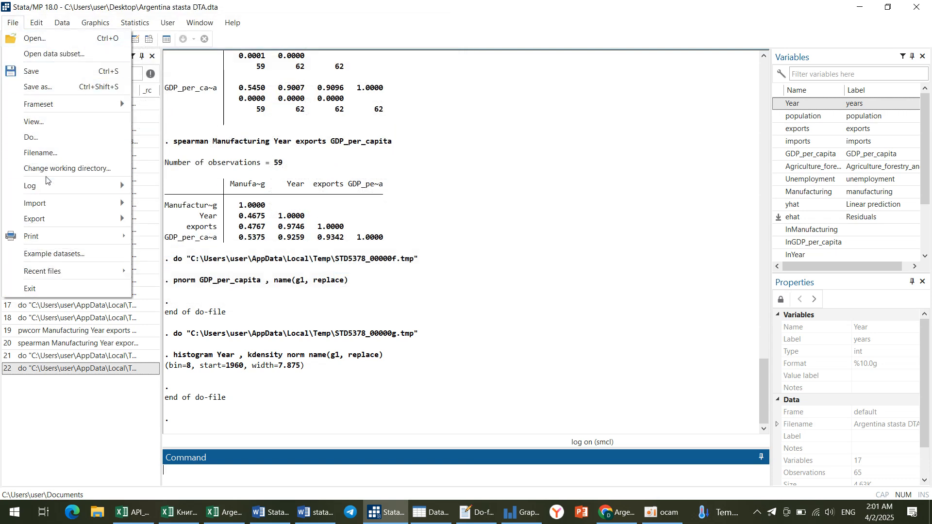
mouse_move(60, 200)
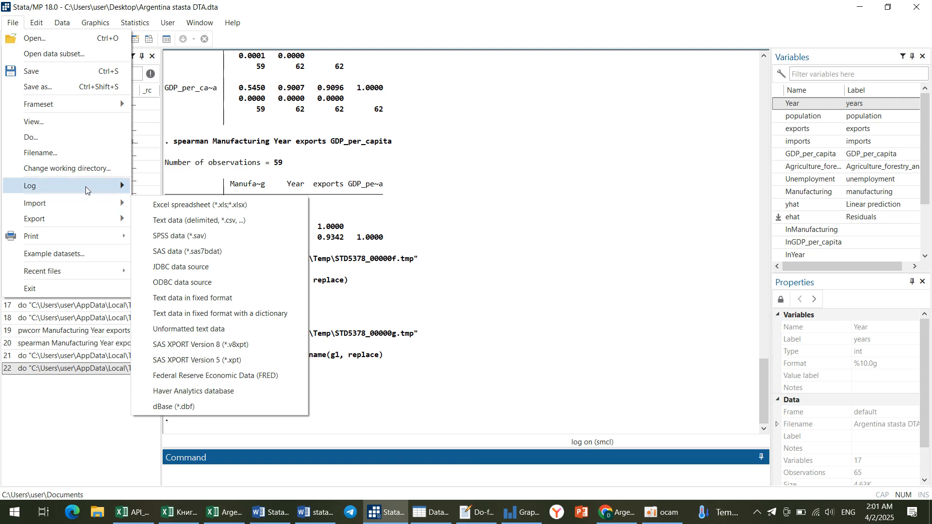
mouse_move(86, 187)
click(163, 205)
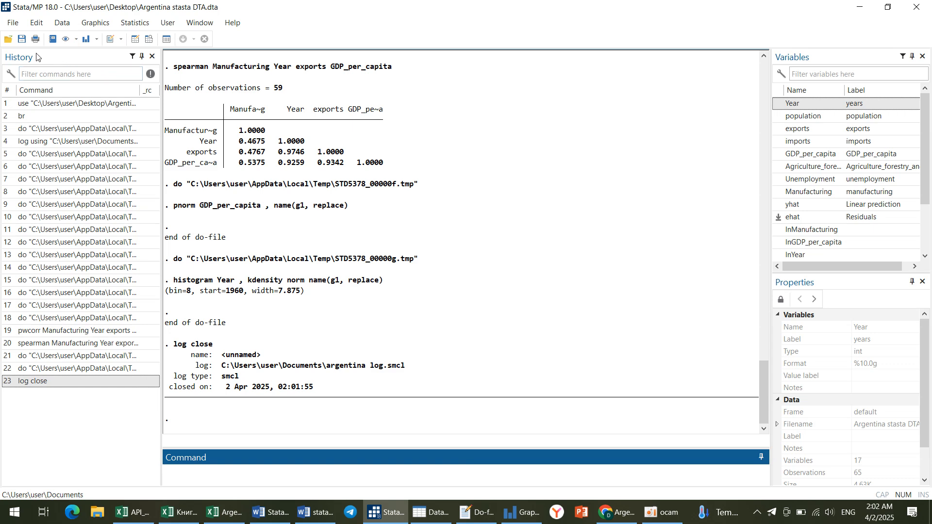
click(12, 23)
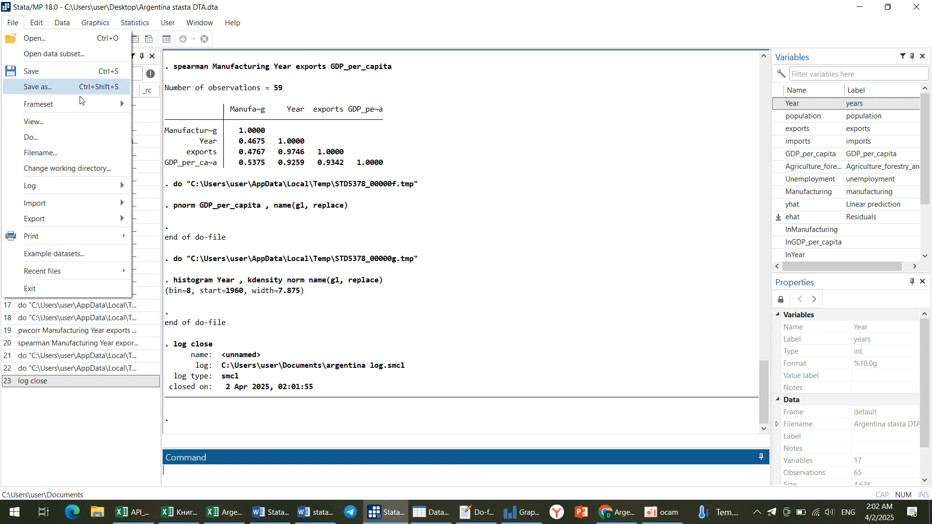
click(250, 164)
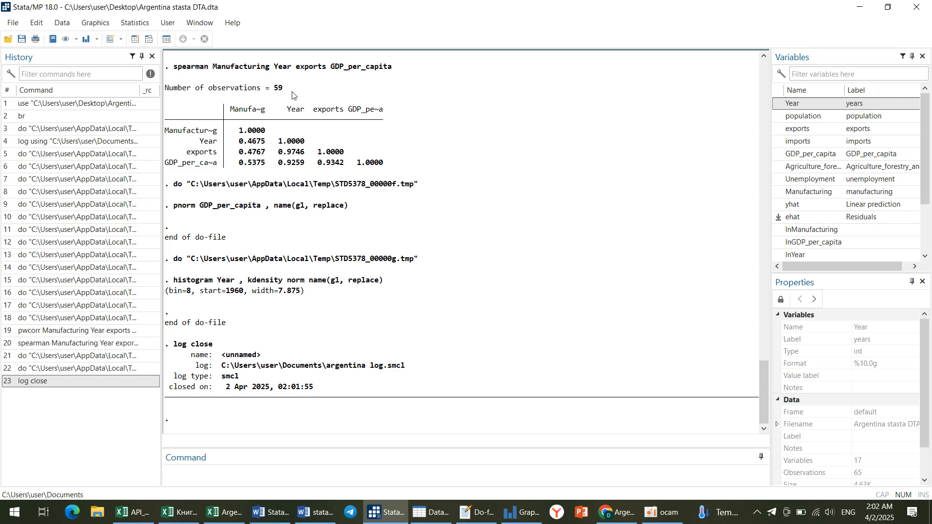
Save the entire command history to the Documents folder as a do-file named argentina do.
scroll(295, 109, up, 20)
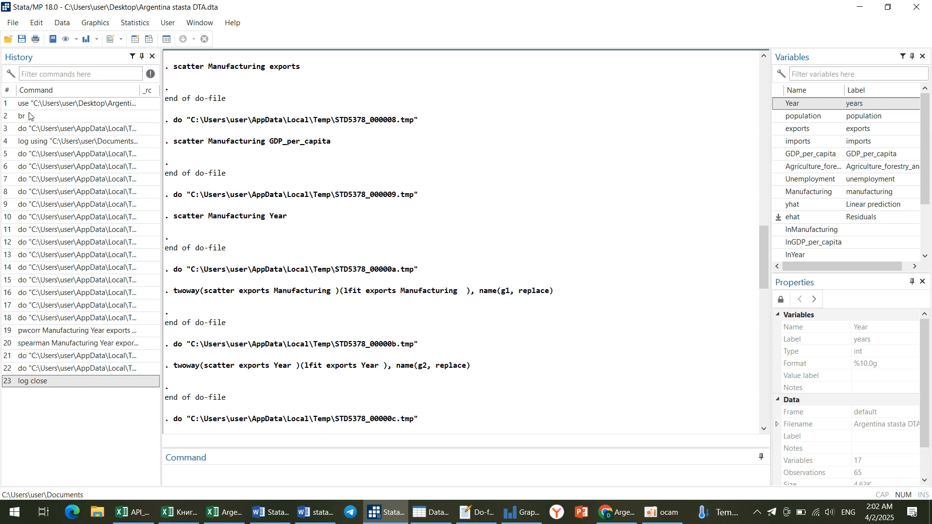
click(47, 131)
key(ctrl+a)
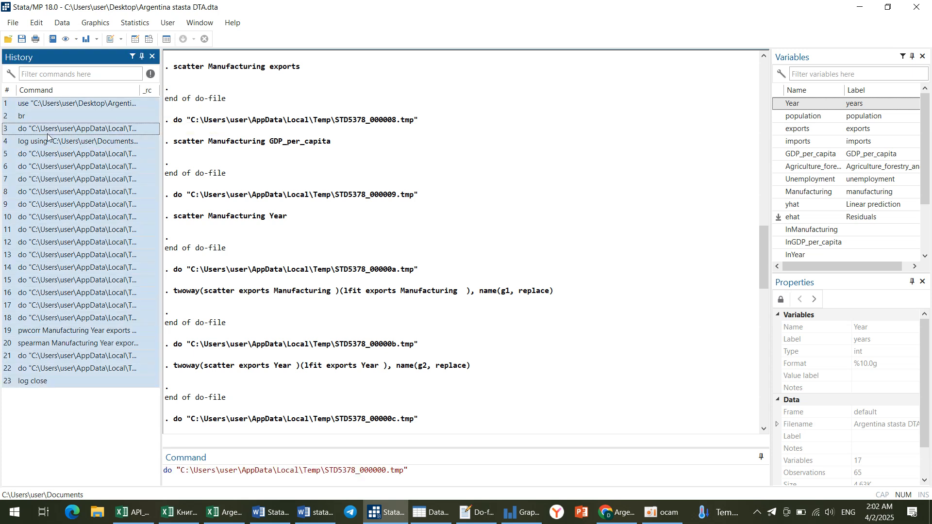
right_click(84, 169)
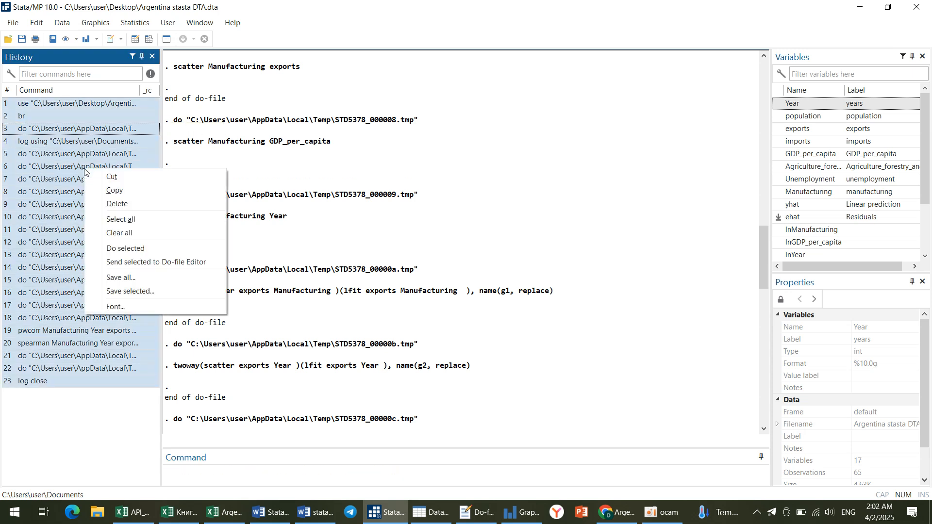
click(145, 278)
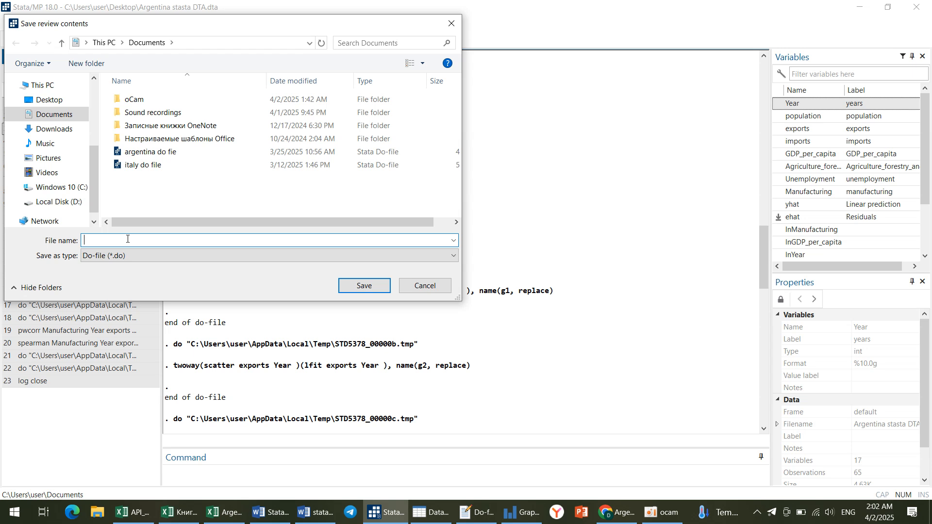
text(do)
key(BackSpace)
key(BackSpace)
text(ar)
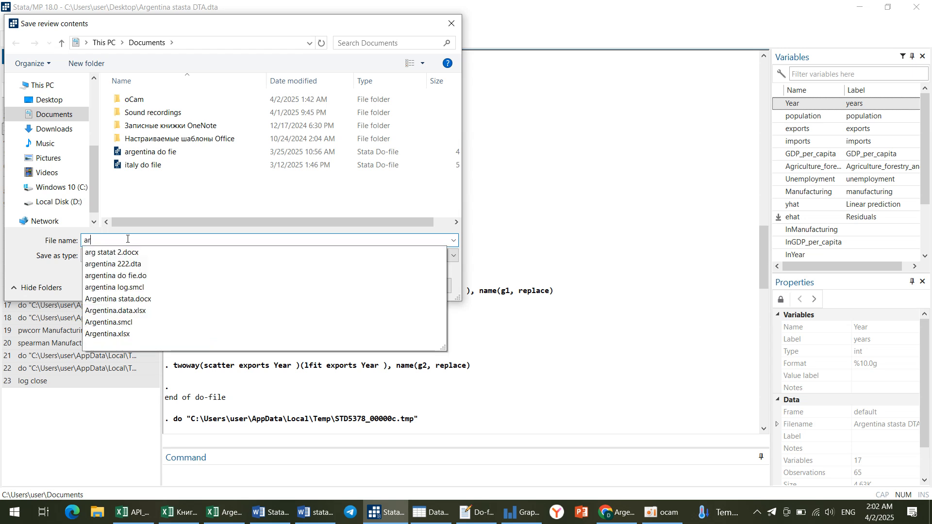
text(gentina)
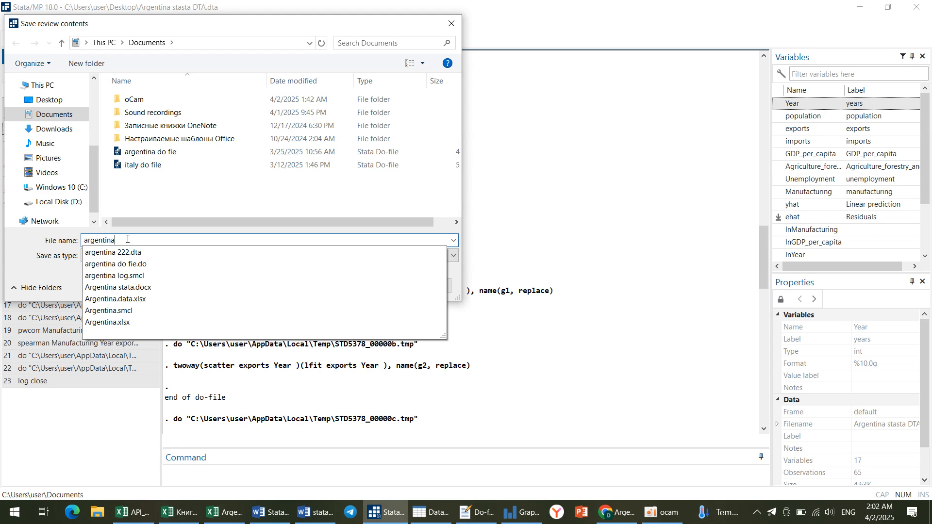
text( do)
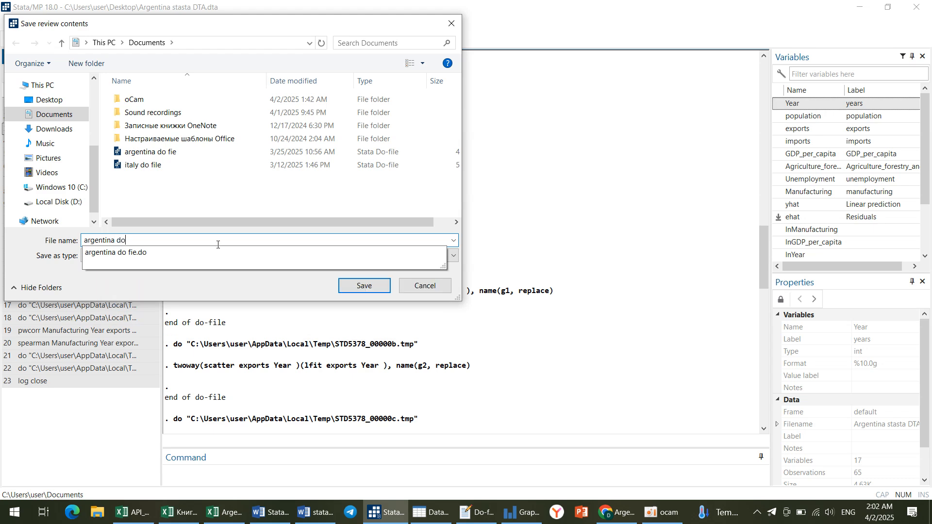
click(365, 285)
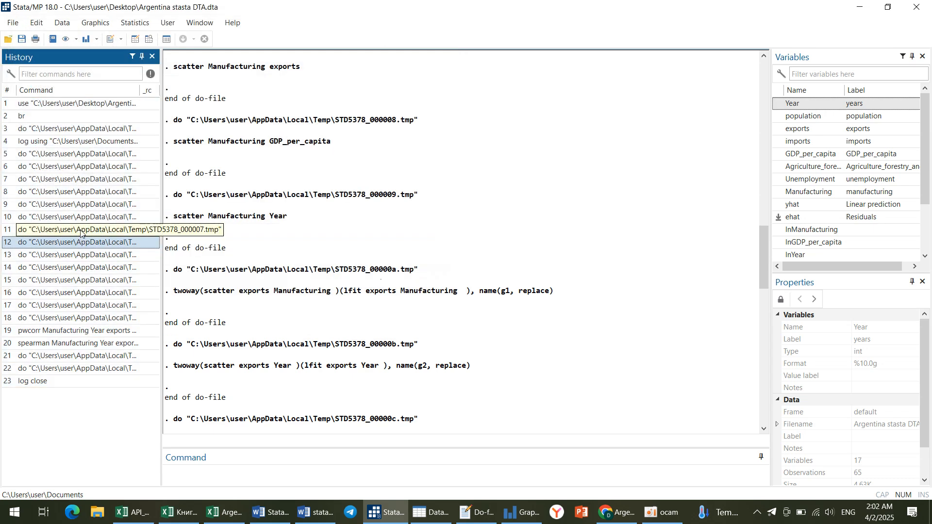
Recall several history entries for viewing, ending with pwcorr Manufacturing Year exports GDP_per_capita , sig obs.
click(80, 179)
click(80, 154)
click(80, 129)
click(80, 179)
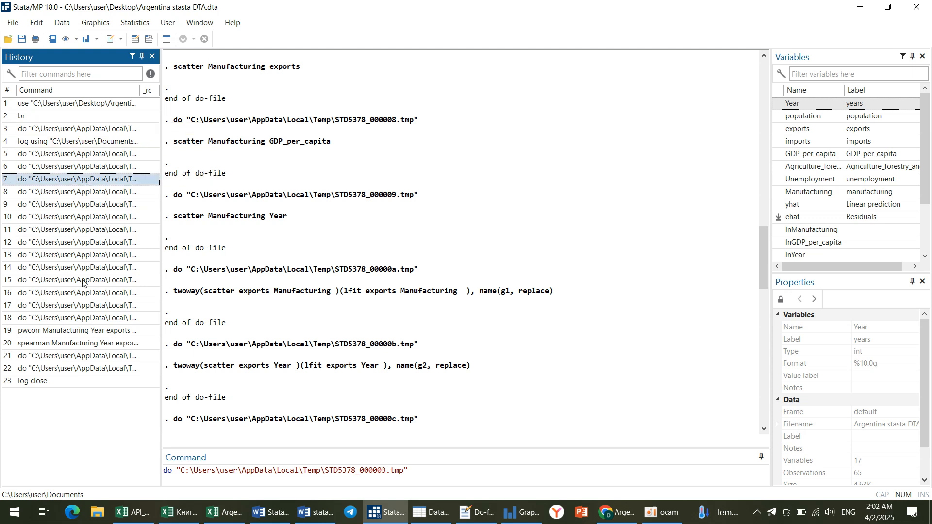
click(80, 356)
click(80, 343)
click(85, 332)
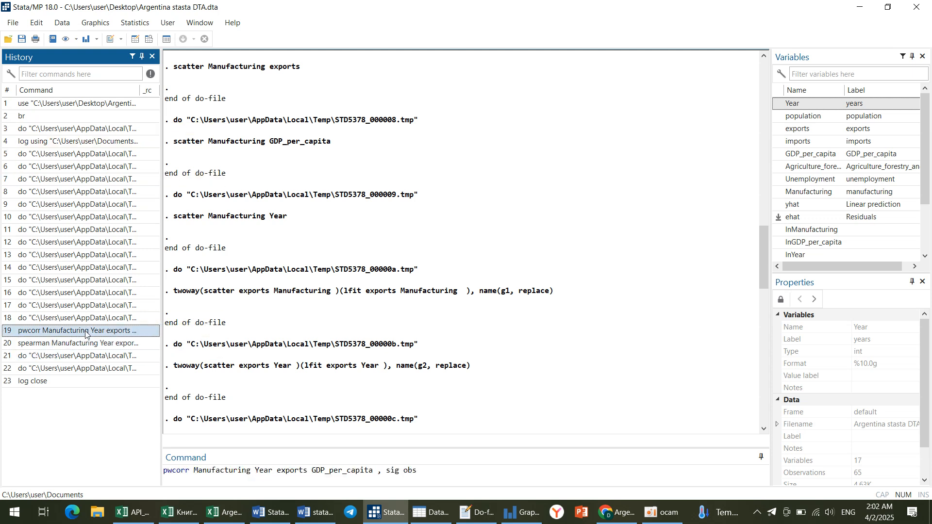
Bring up the argentina do fie do-file and look over its commands back to the opening lines around tsset Year.
click(466, 509)
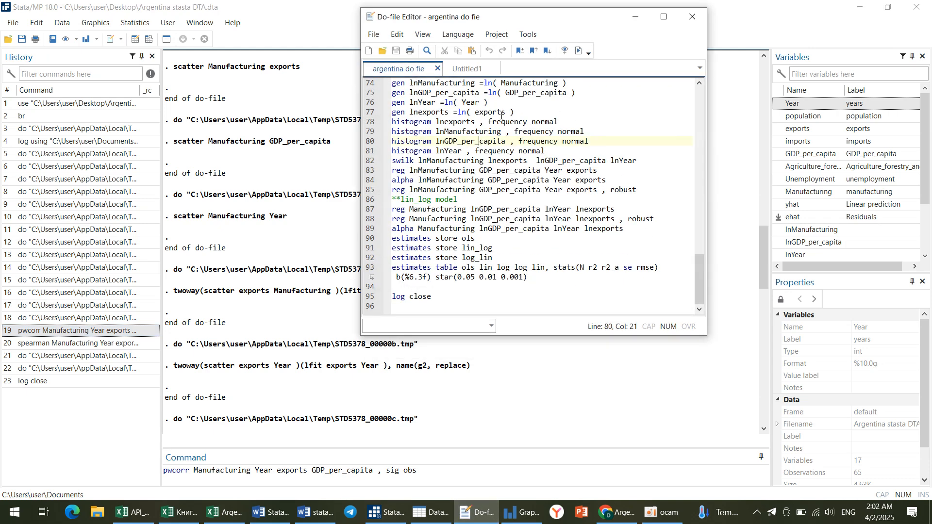
scroll(501, 115, up, 19)
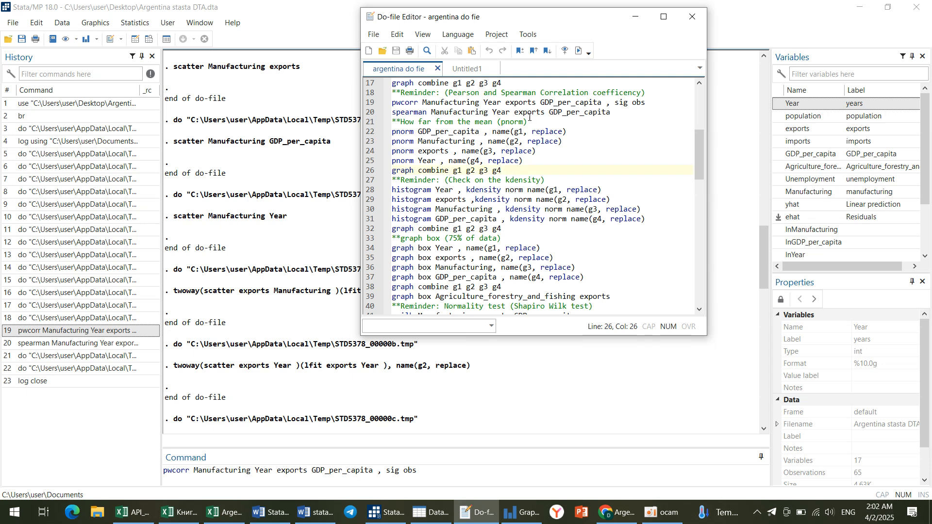
scroll(531, 120, up, 5)
click(480, 123)
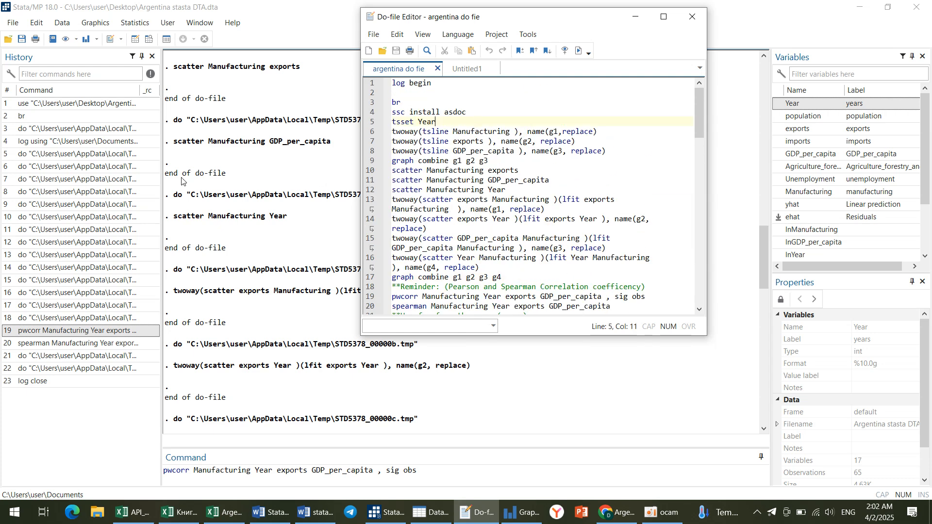
Recall two earlier do commands from the history and clear the command line.
click(50, 154)
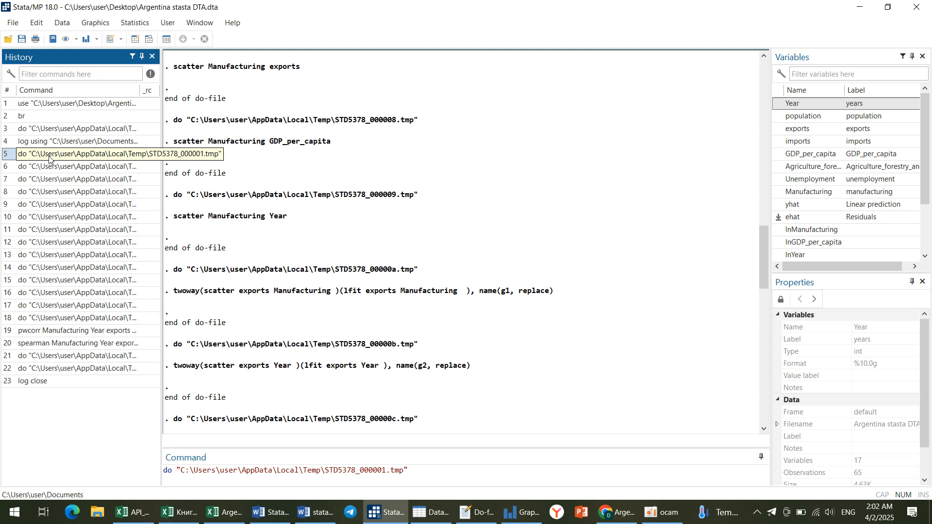
click(73, 217)
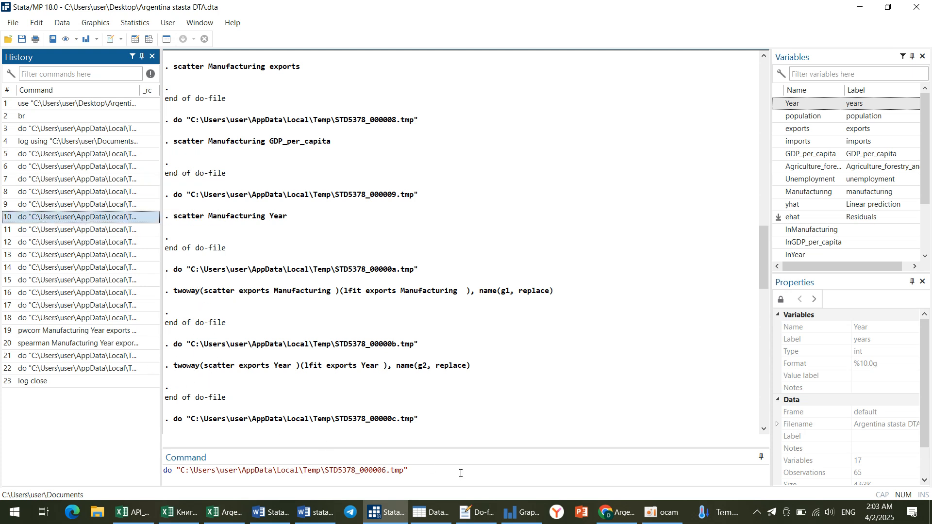
click(409, 474)
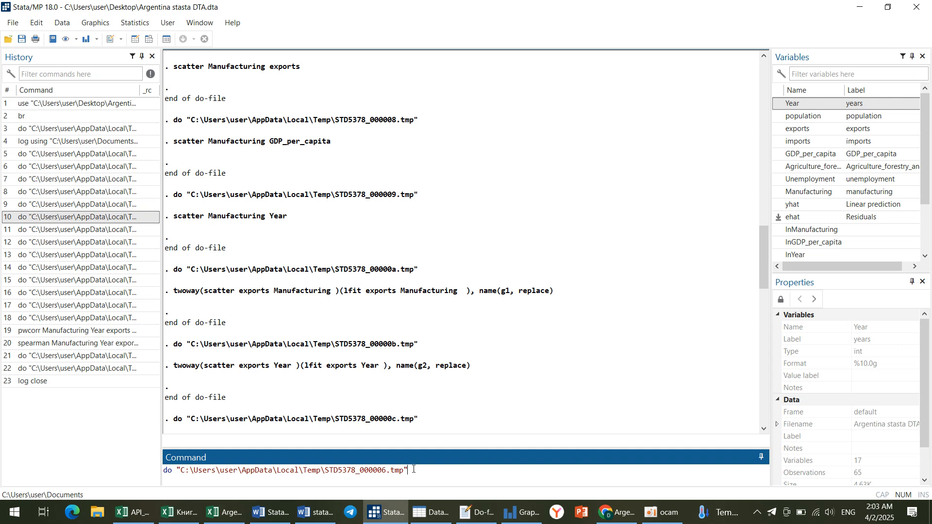
key(BackSpace)
key(BackSpace)
key(BackSpace)
key(BackSpace)
key(BackSpace)
key(BackSpace)
key(BackSpace)
key(BackSpace)
key(BackSpace)
key(BackSpace)
key(BackSpace)
key(BackSpace)
key(BackSpace)
key(BackSpace)
key(BackSpace)
key(BackSpace)
key(BackSpace)
key(BackSpace)
key(BackSpace)
key(BackSpace)
key(BackSpace)
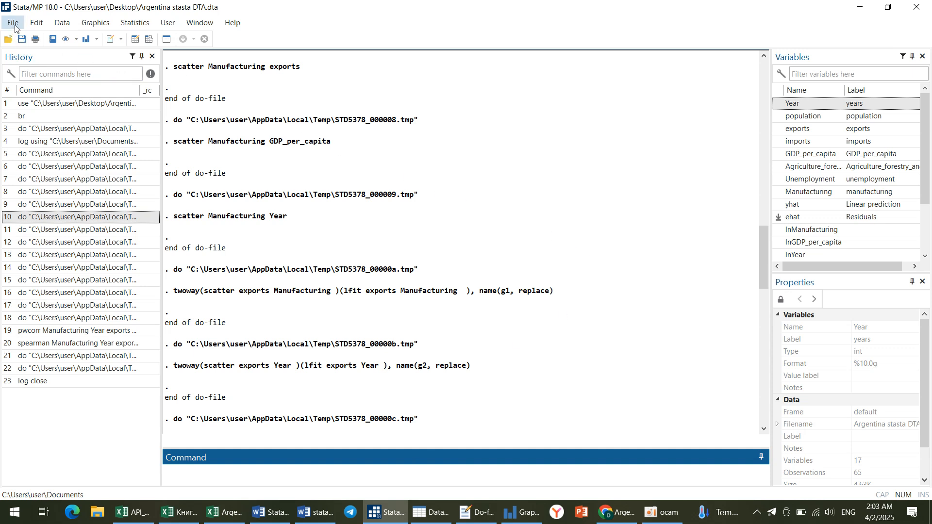
Check the do-files saved in the Documents folder from a new Do-file Editor document, and close the editor without opening one.
click(117, 42)
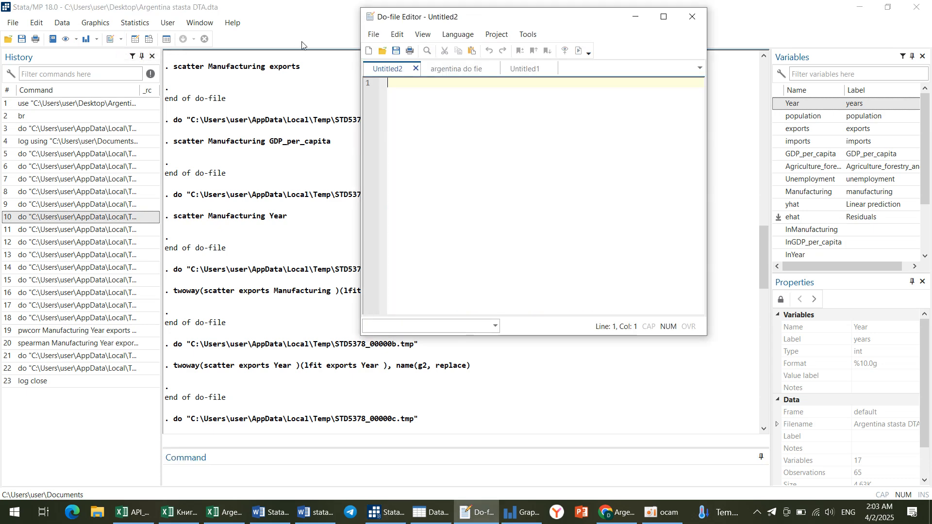
click(385, 52)
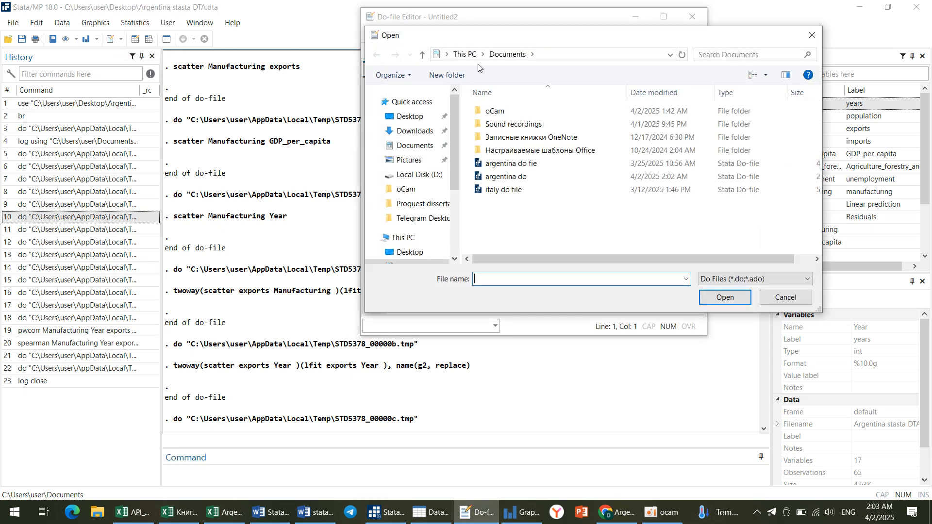
click(817, 33)
click(510, 69)
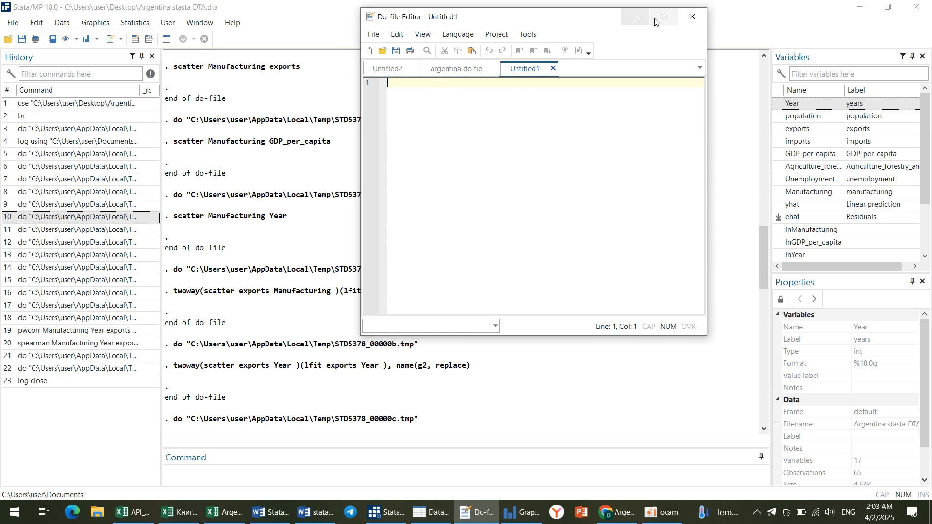
click(686, 22)
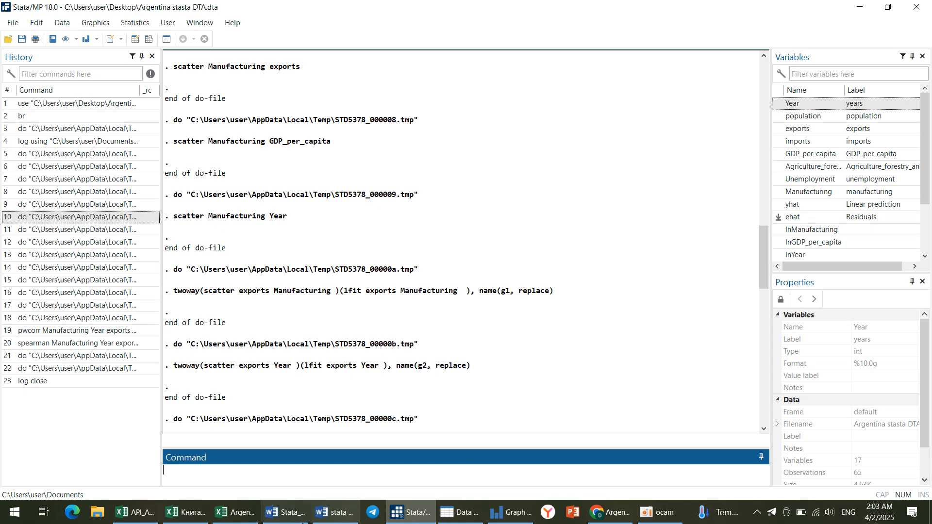
Switch to the Stata_plan Word document and mark tasks 2 to 4 as done with + in the Bajarildi column.
click(284, 512)
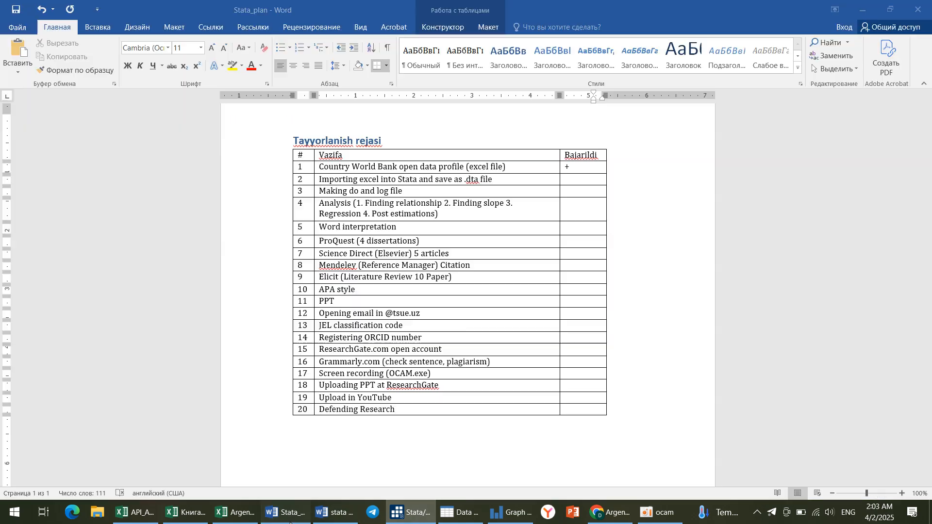
click(570, 181)
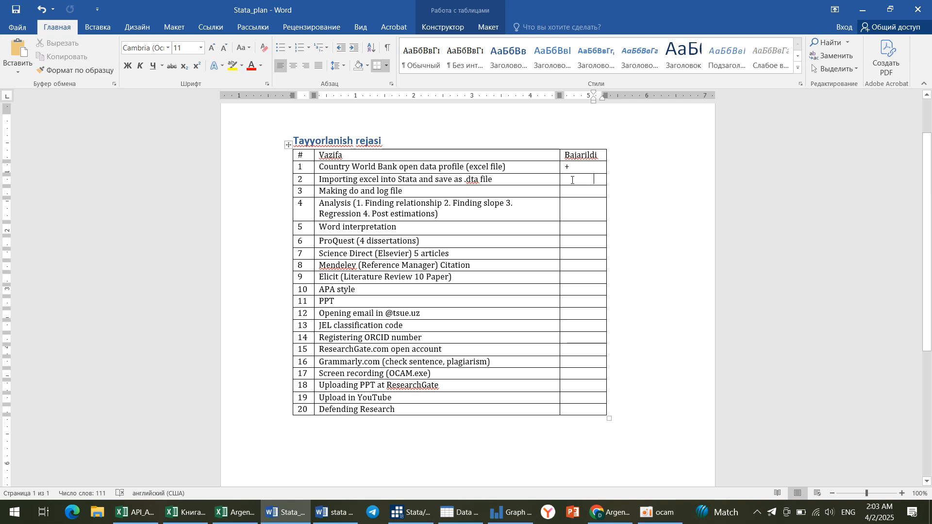
text(+)
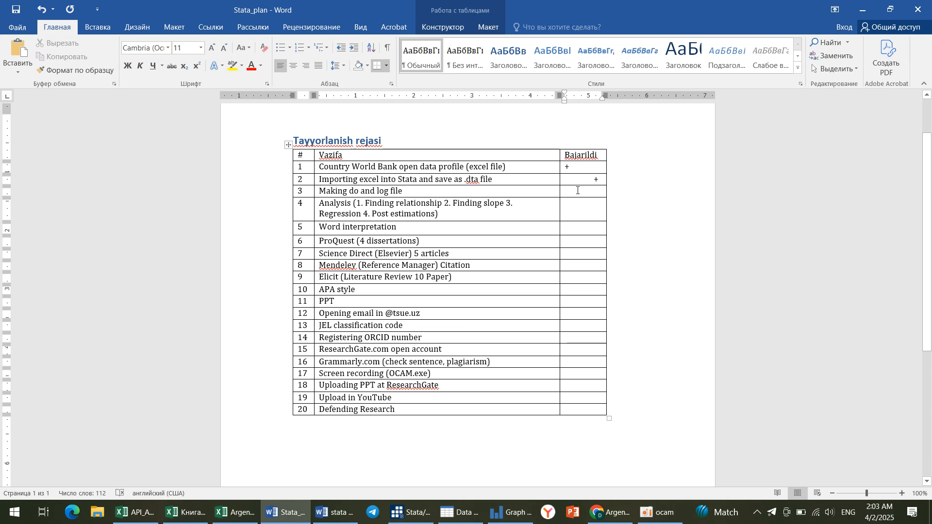
text(+)
text(+)
click(580, 228)
Switch to the stata word Argentina report and read it from the title page through the abstract, keywords and introduction.
click(335, 512)
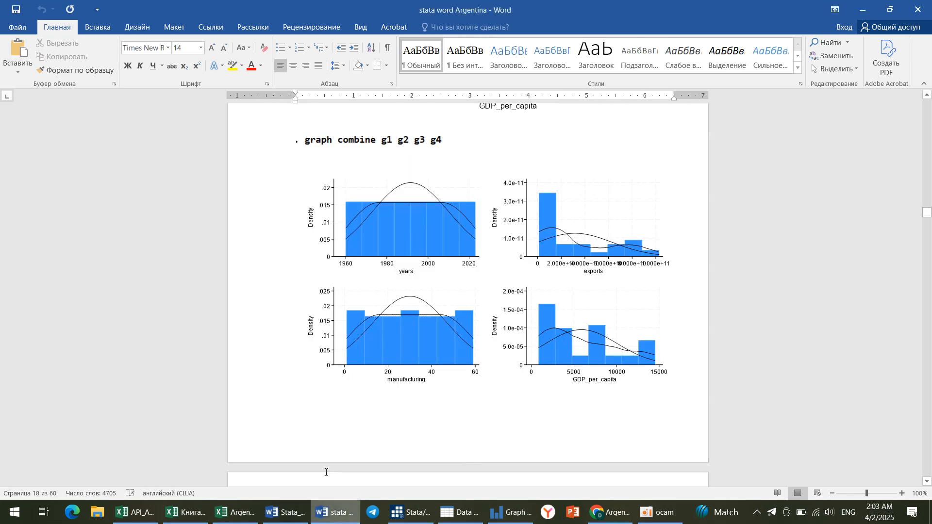
scroll(395, 242, up, 5)
scroll(395, 243, up, 10)
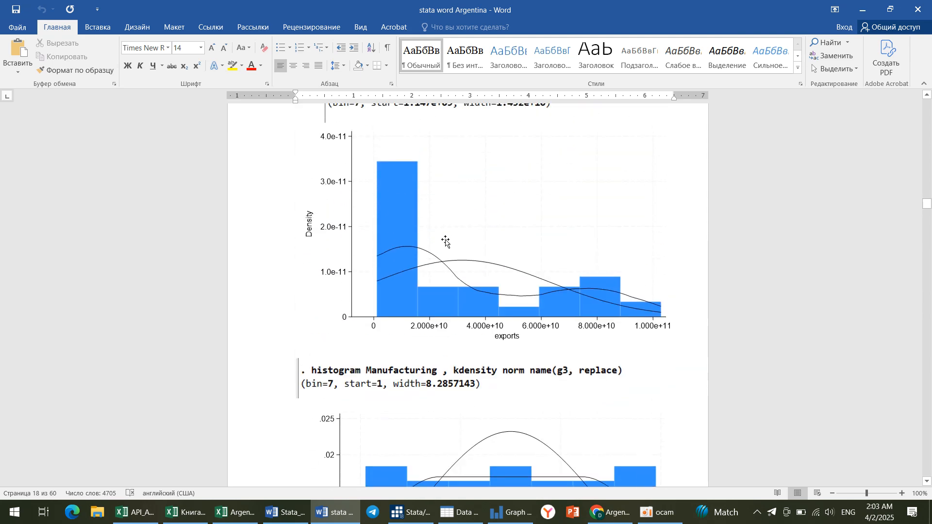
scroll(592, 220, up, 15)
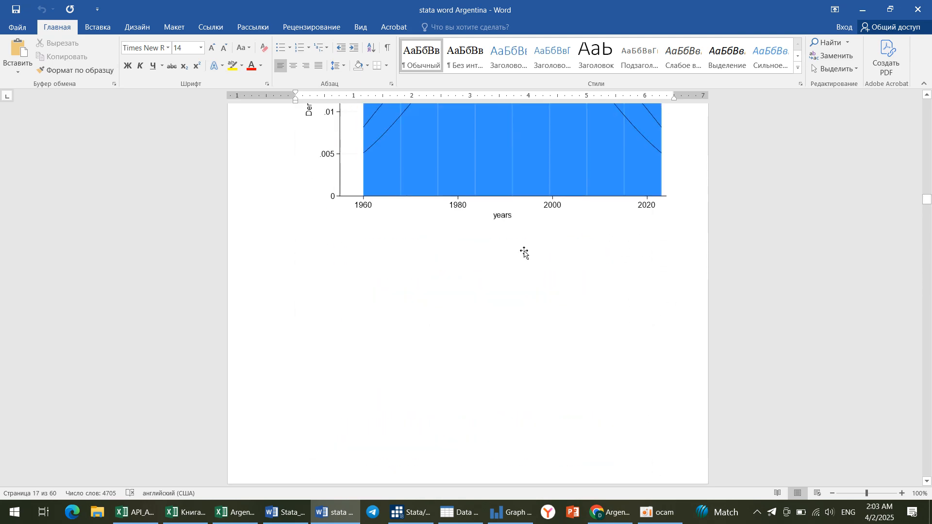
scroll(475, 248, up, 20)
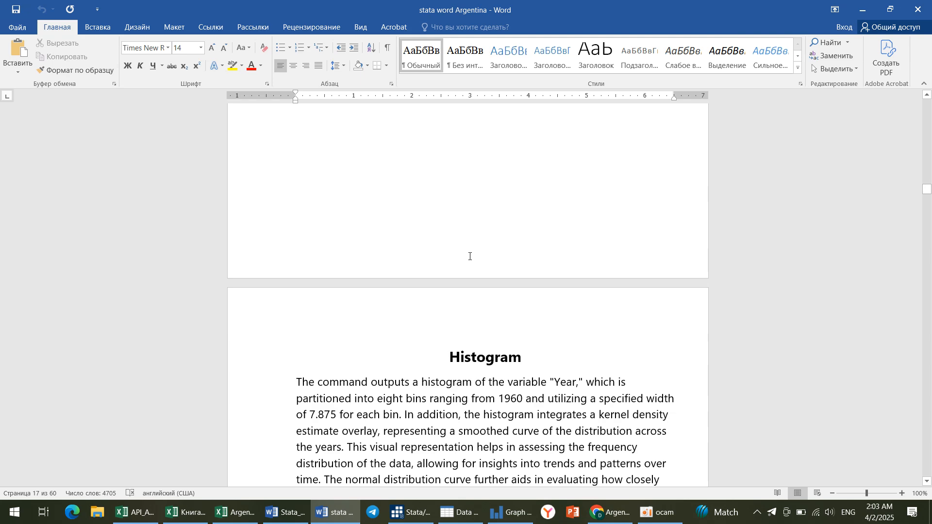
drag(926, 191, 926, 103)
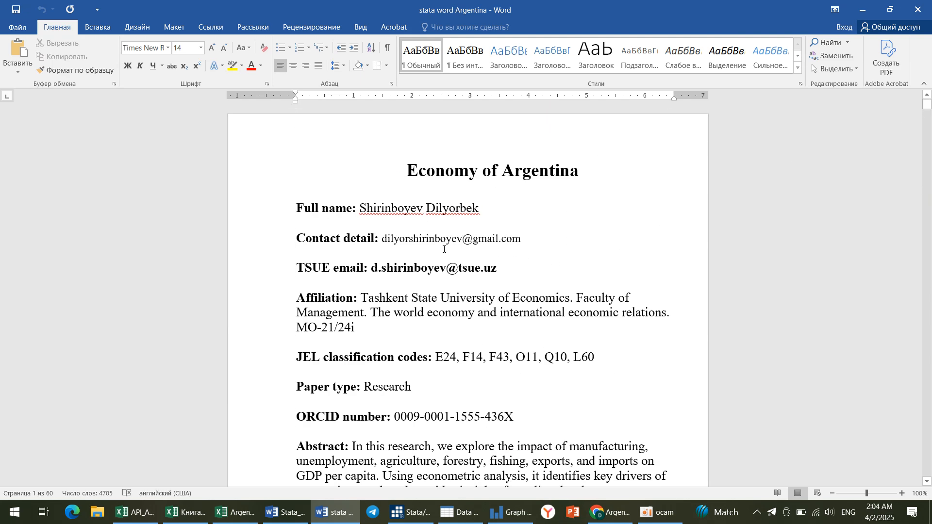
scroll(489, 237, down, 5)
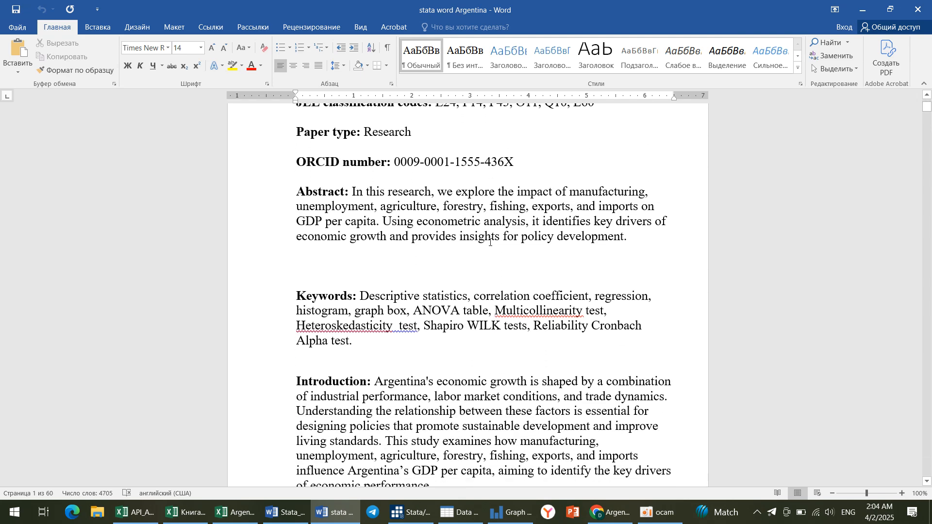
scroll(355, 209, up, 1)
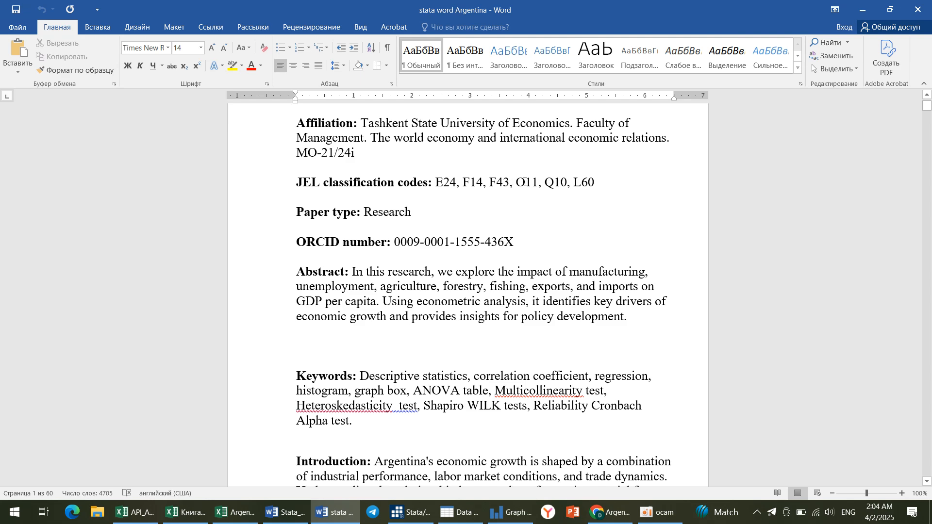
scroll(473, 213, down, 3)
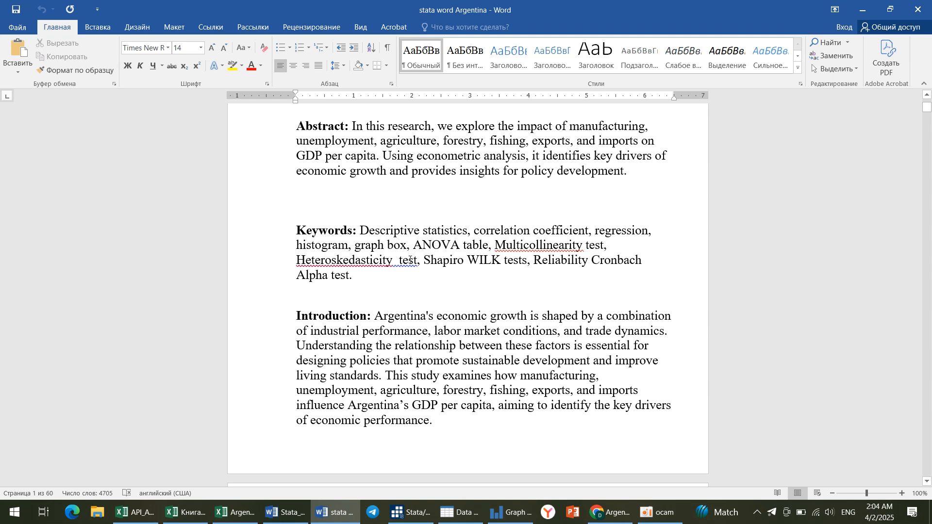
scroll(410, 261, down, 1)
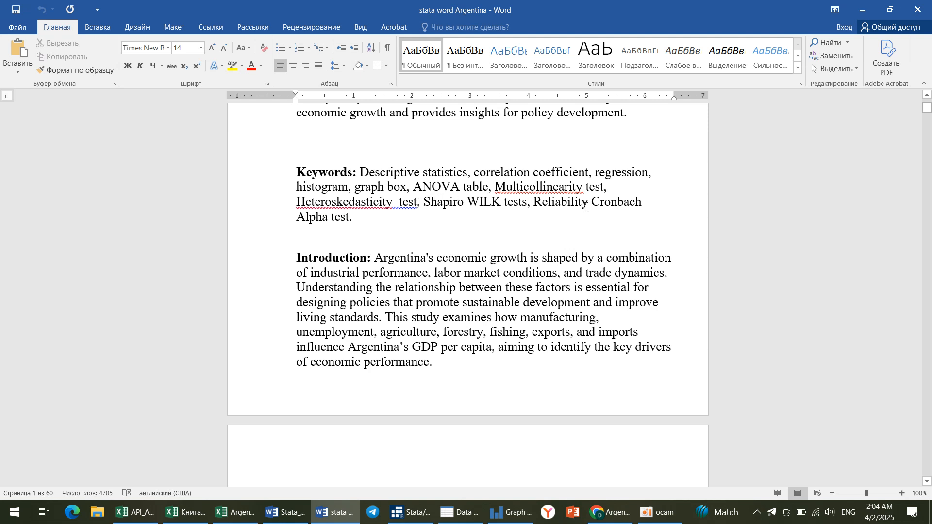
scroll(385, 224, down, 2)
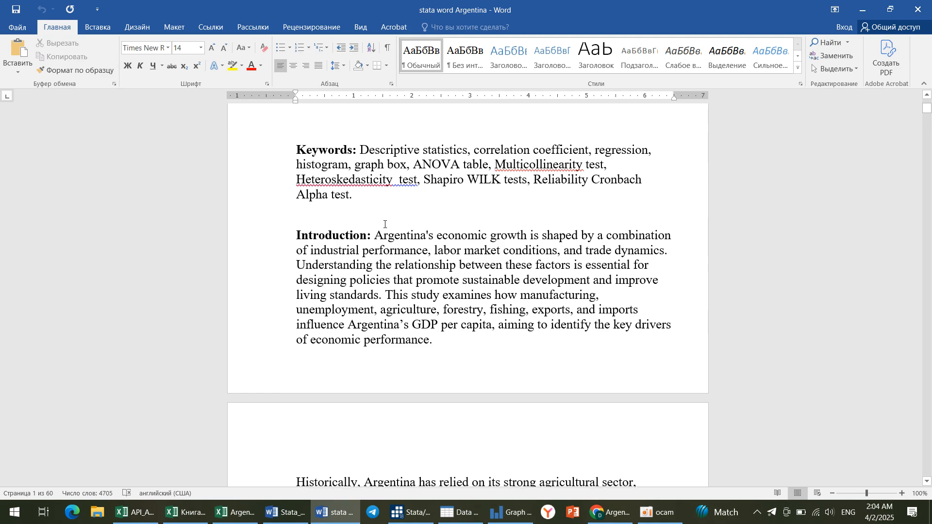
scroll(385, 243, down, 18)
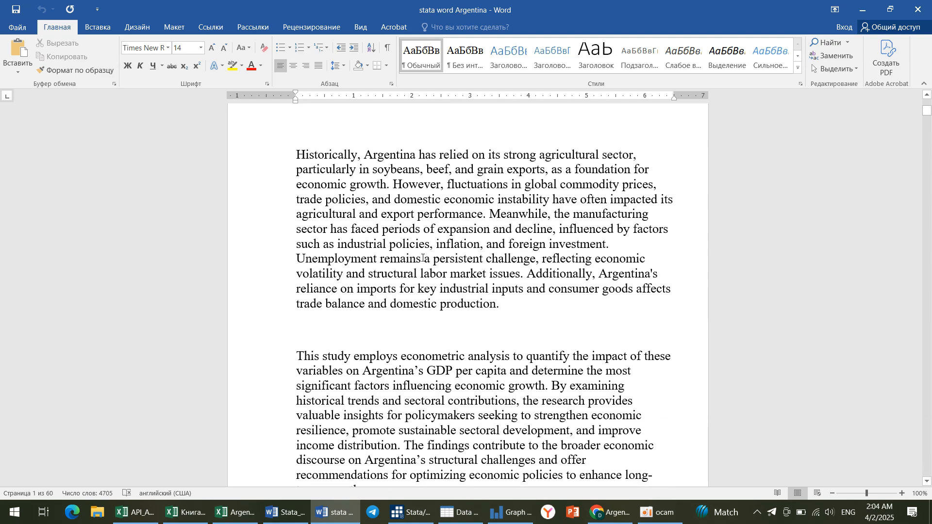
Read through the report's literature review and the Methods subsections 1.1 to 1.5, up to the Analysis and Results heading.
scroll(382, 264, down, 4)
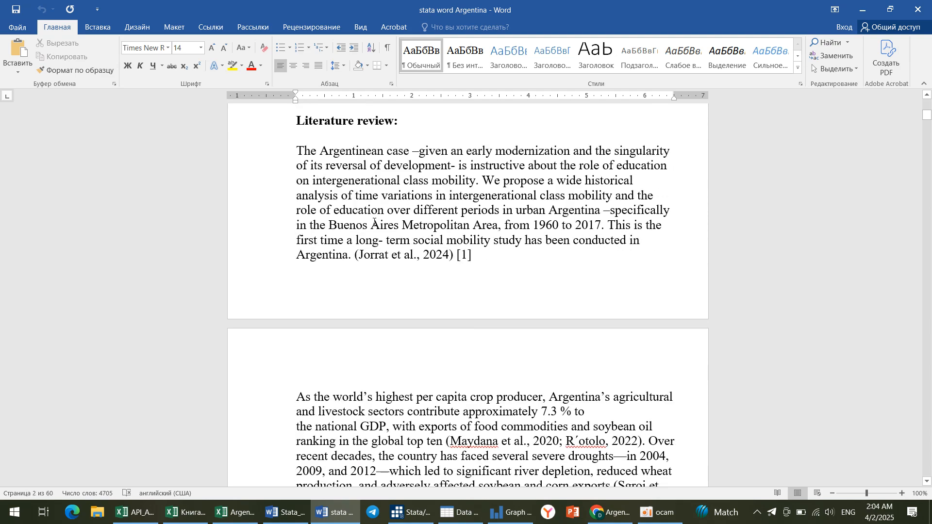
scroll(417, 260, down, 20)
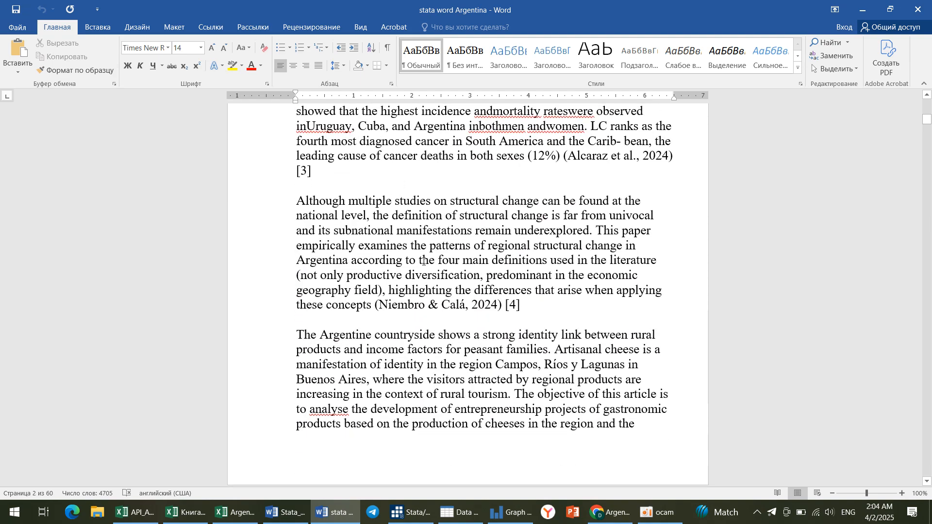
scroll(419, 272, down, 10)
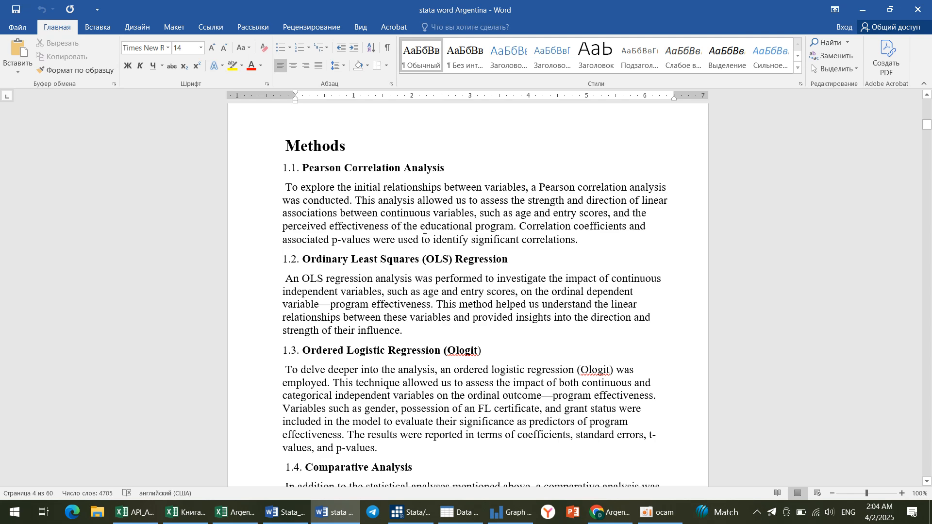
scroll(425, 230, down, 3)
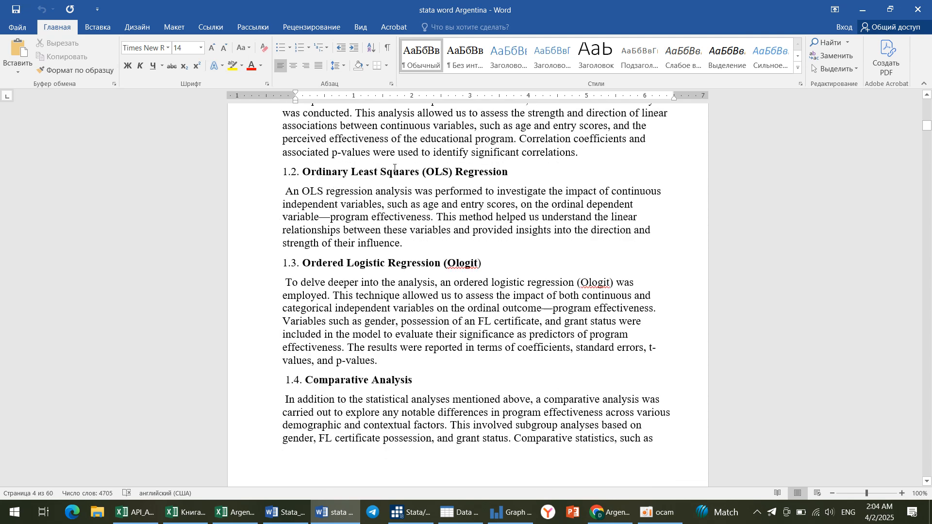
scroll(523, 182, down, 5)
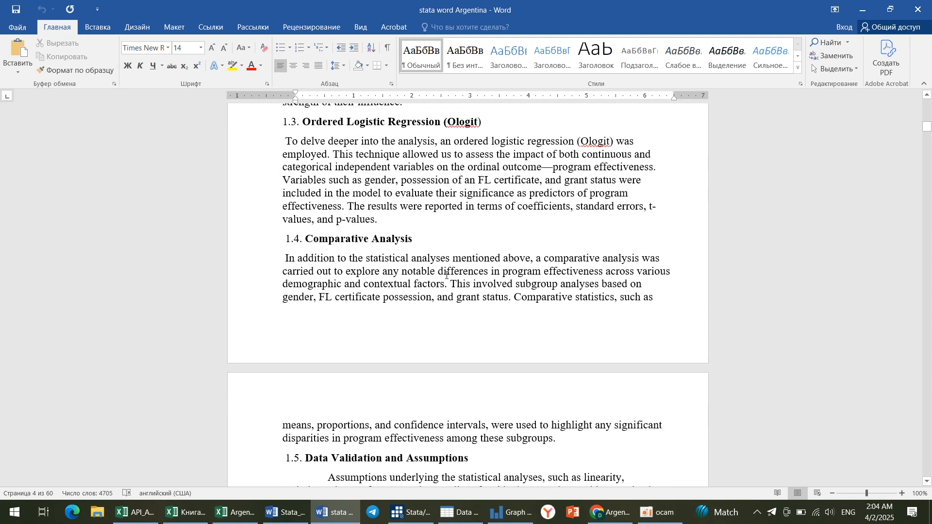
scroll(533, 236, down, 8)
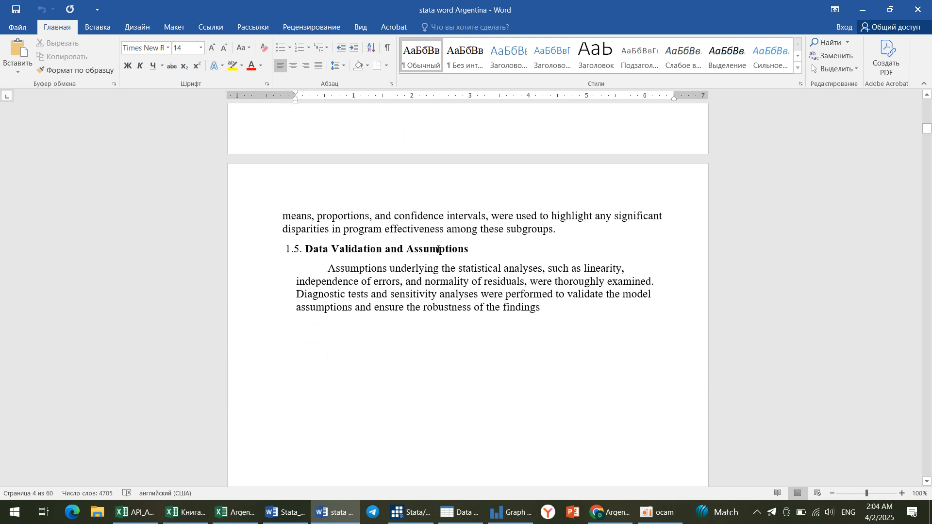
scroll(402, 231, down, 15)
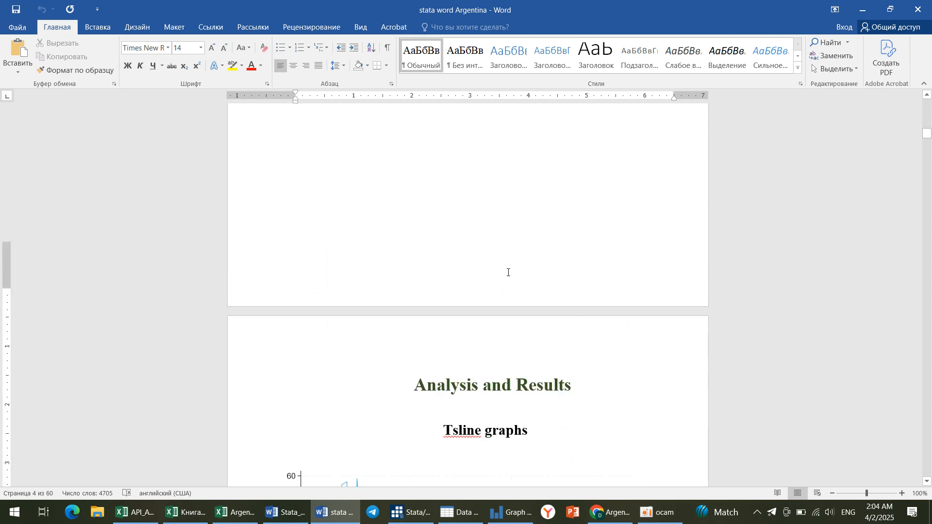
scroll(513, 267, up, 5)
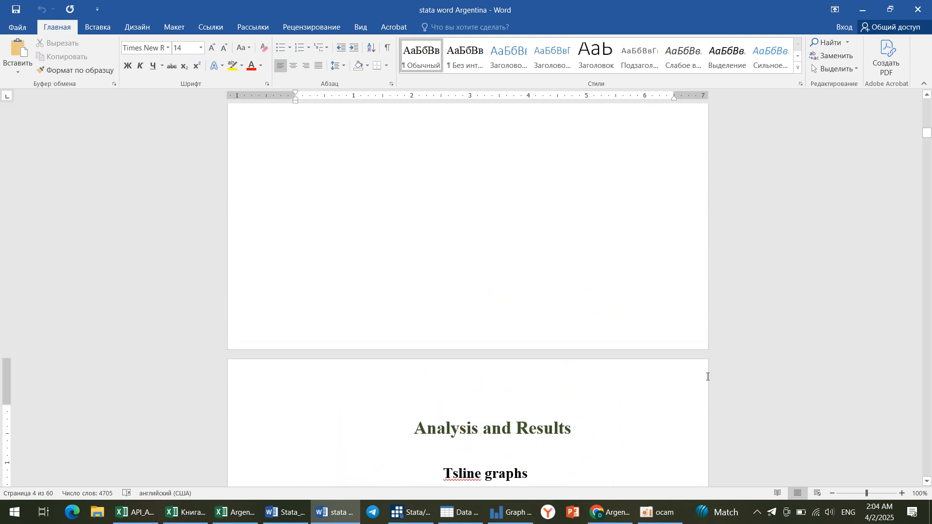